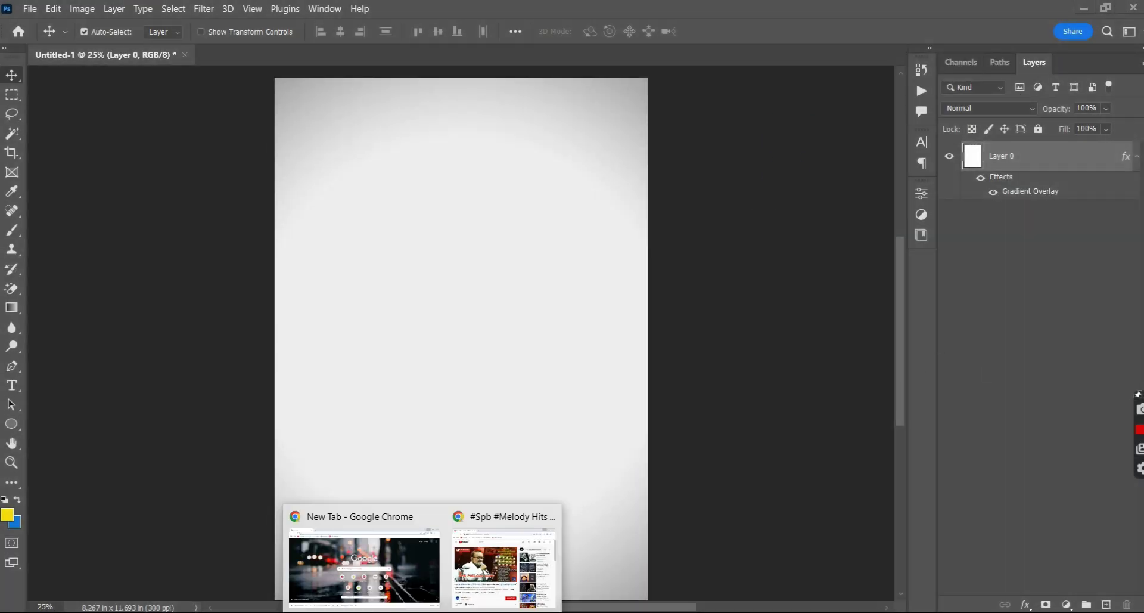
- Search Google Images for 'coffee packet png' and view all image results
left_click(364, 567)
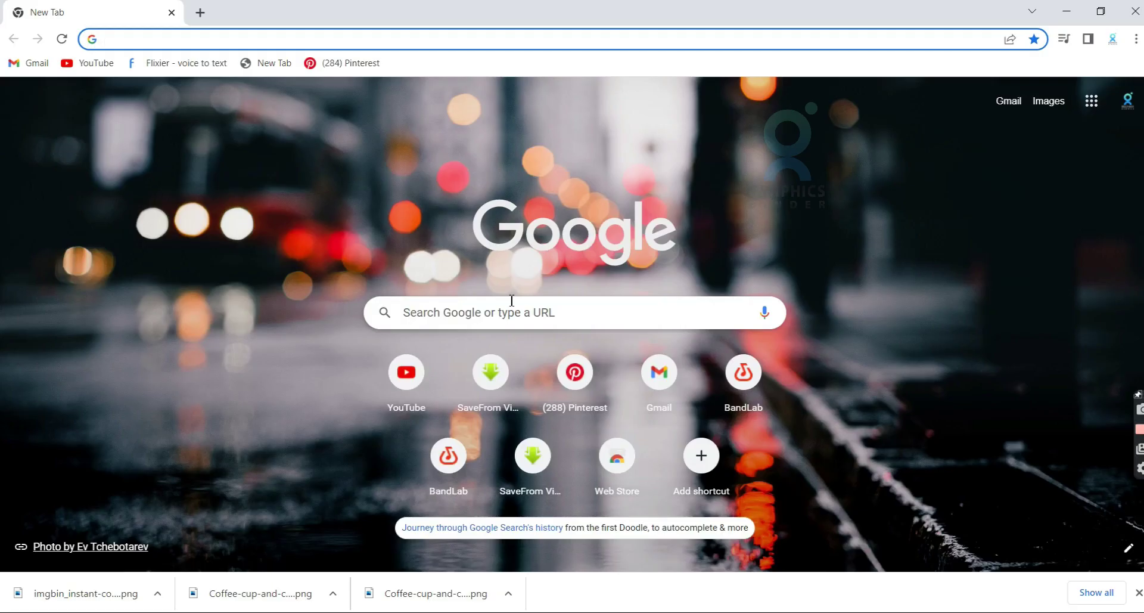
left_click(513, 310)
type("coffe")
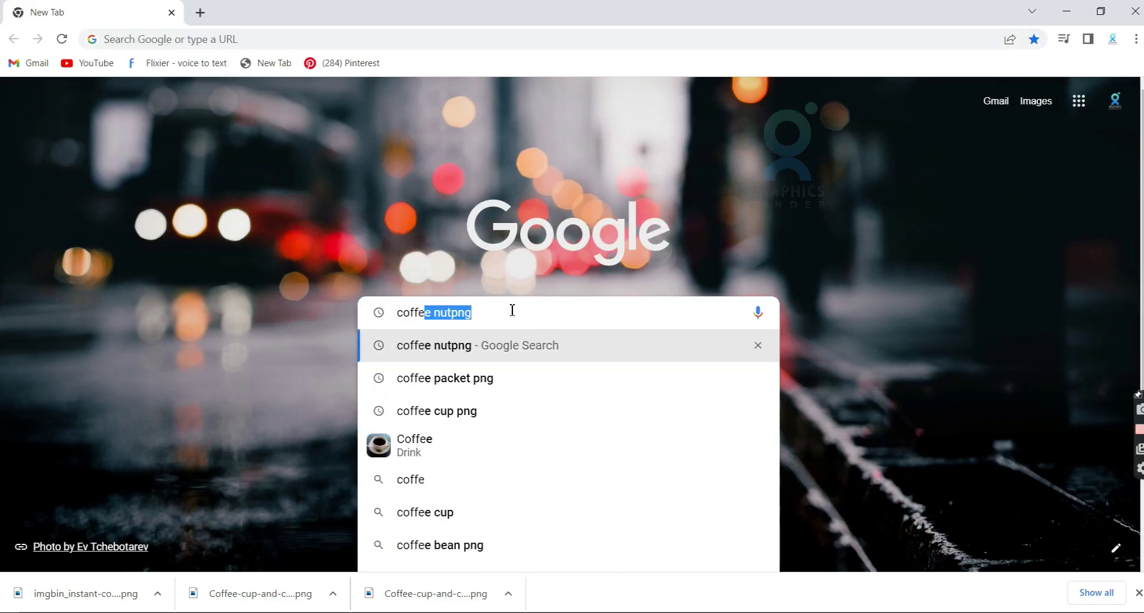
type("e packet png")
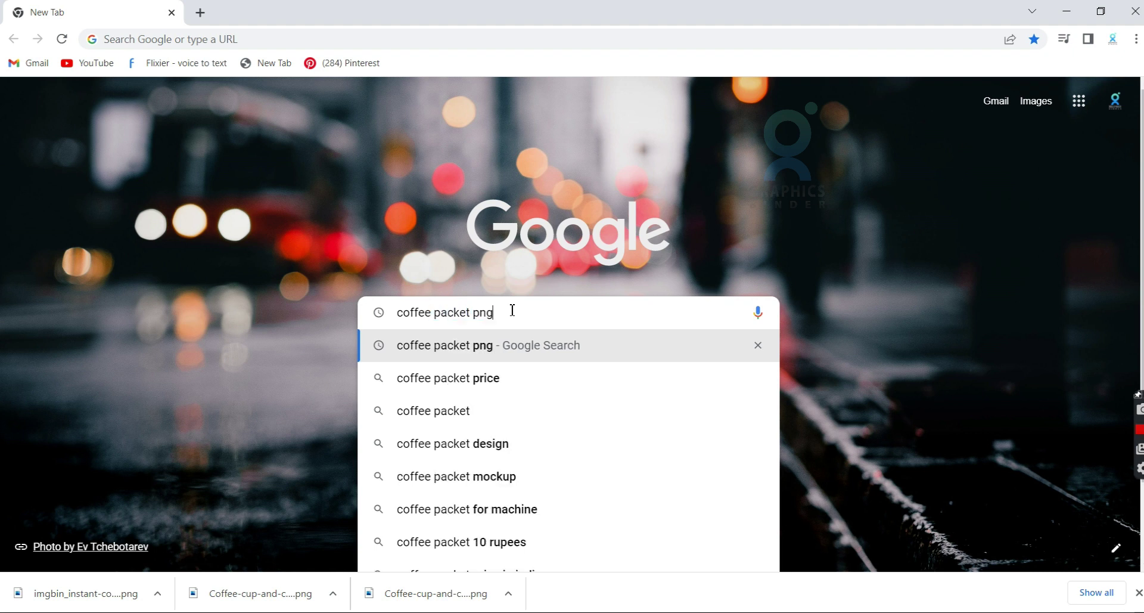
key("Return")
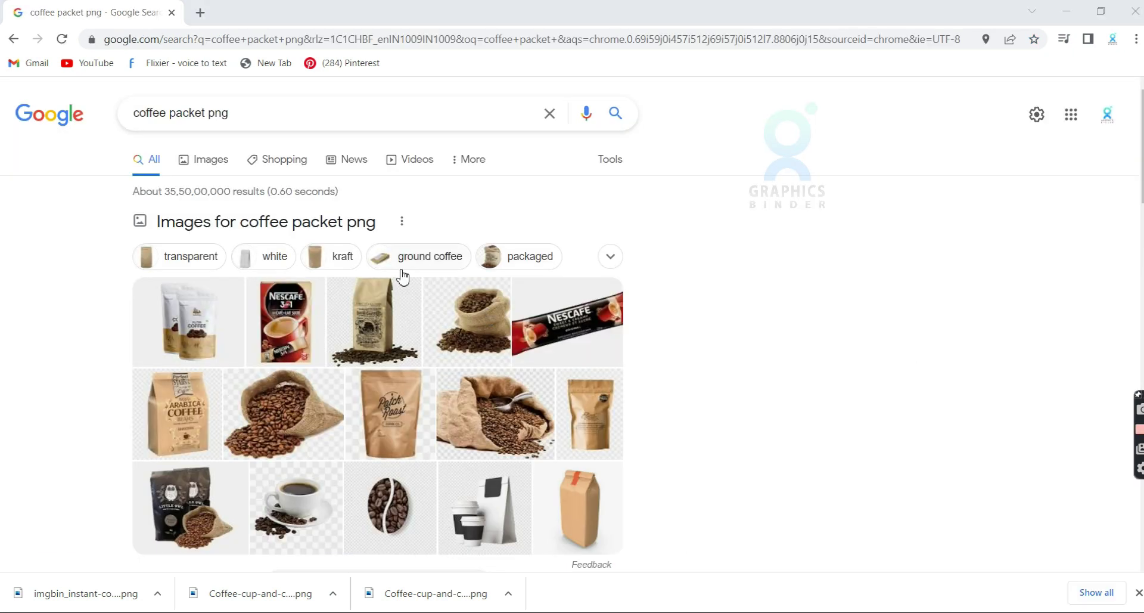
scroll(415, 538, "down", 5)
left_click(390, 286)
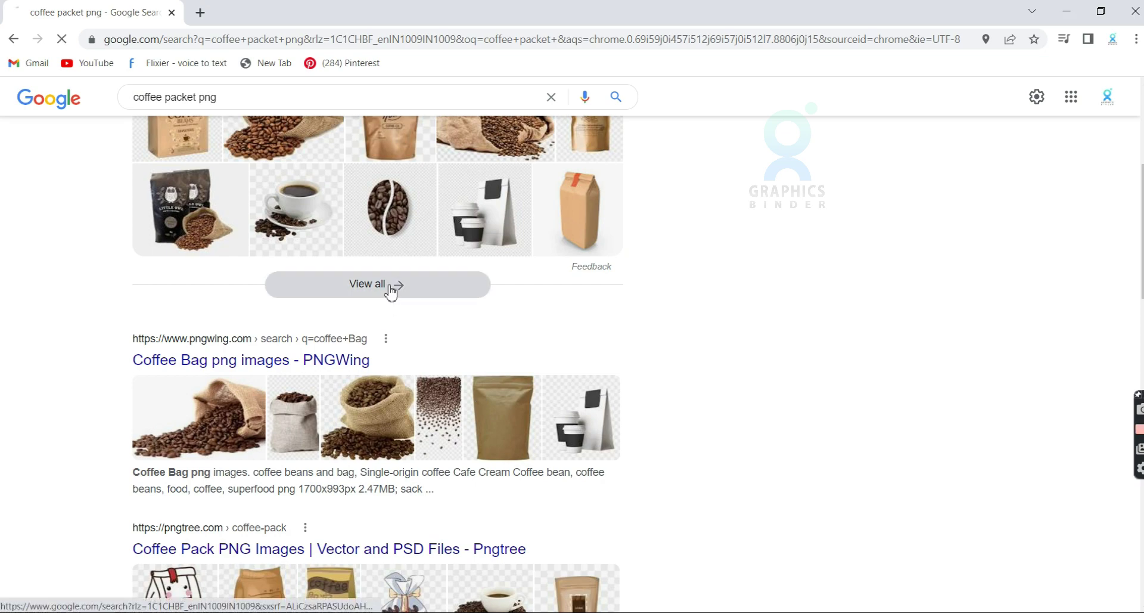
- Open the large Nescafé Classic jar image and paste it into the poster as a new layer
scroll(470, 362, "down", 3)
scroll(470, 362, "down", 5)
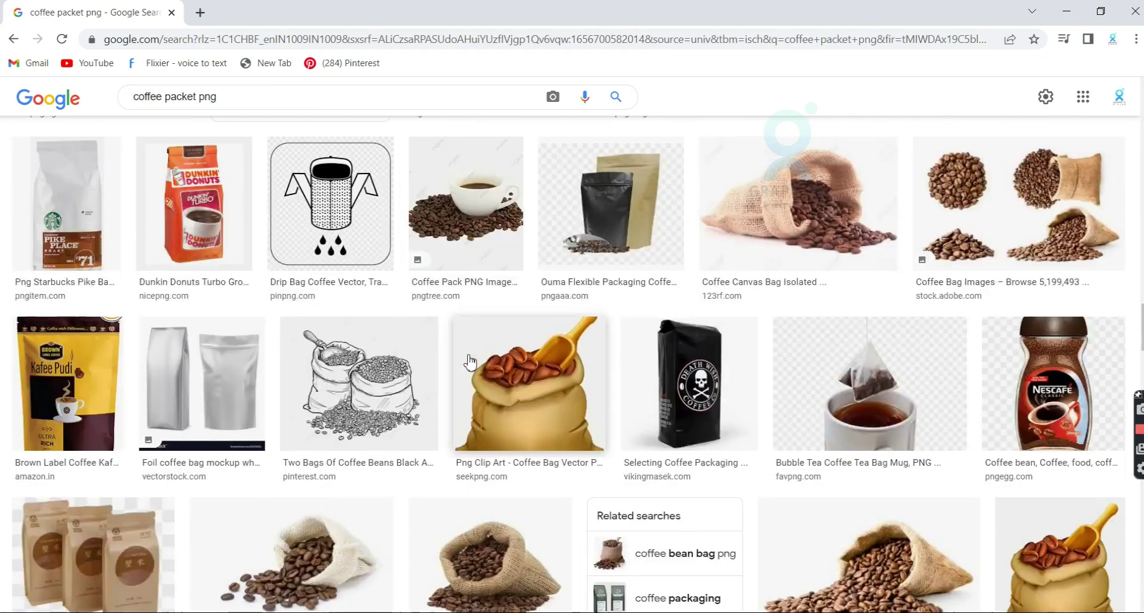
scroll(471, 362, "down", 3)
scroll(471, 361, "down", 4)
scroll(470, 362, "down", 6)
scroll(470, 362, "down", 4)
scroll(472, 362, "down", 1)
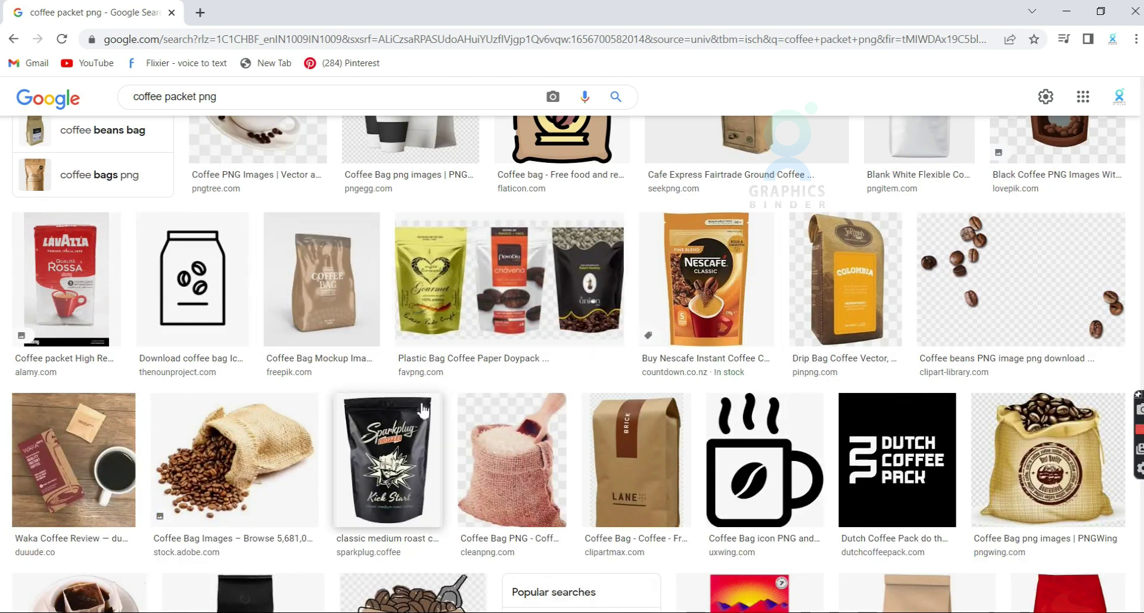
left_click(748, 277)
scroll(867, 307, "down", 6)
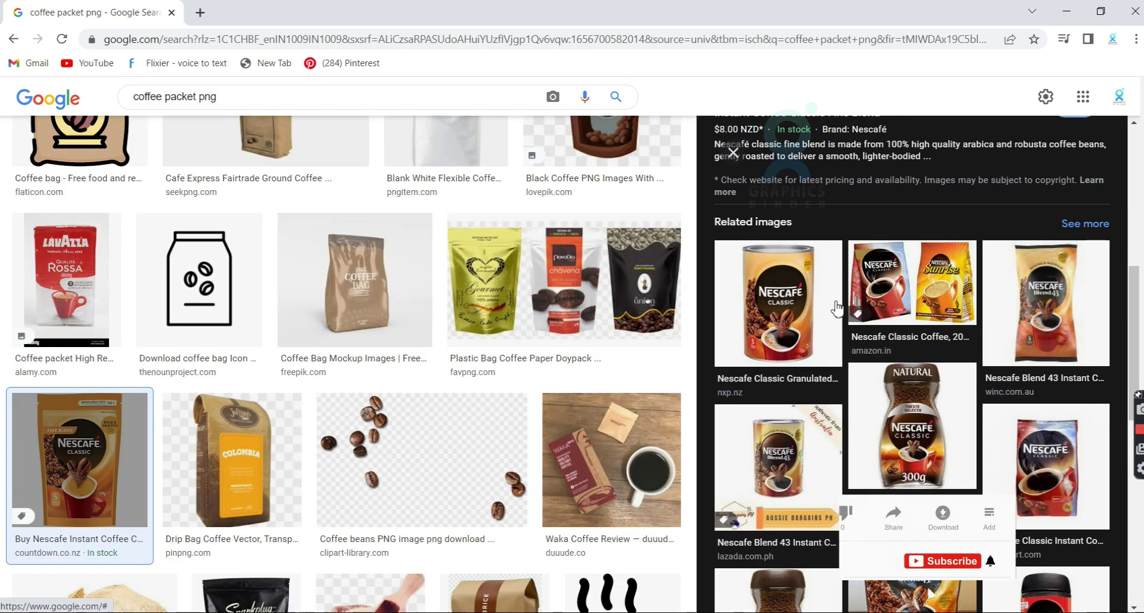
scroll(900, 379, "down", 1)
scroll(899, 379, "down", 1)
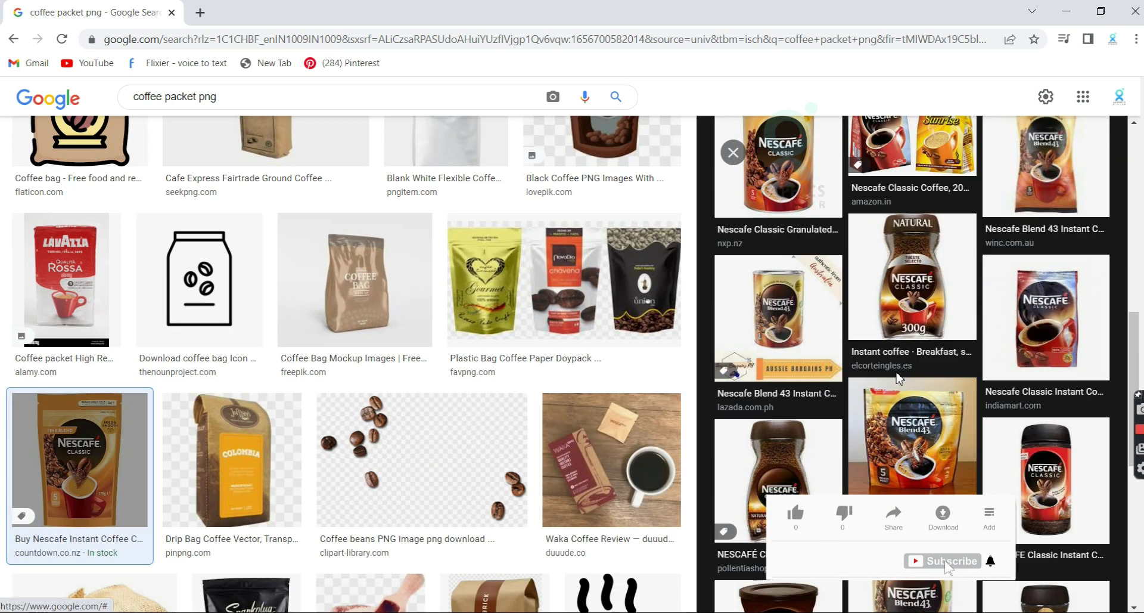
left_click(752, 462)
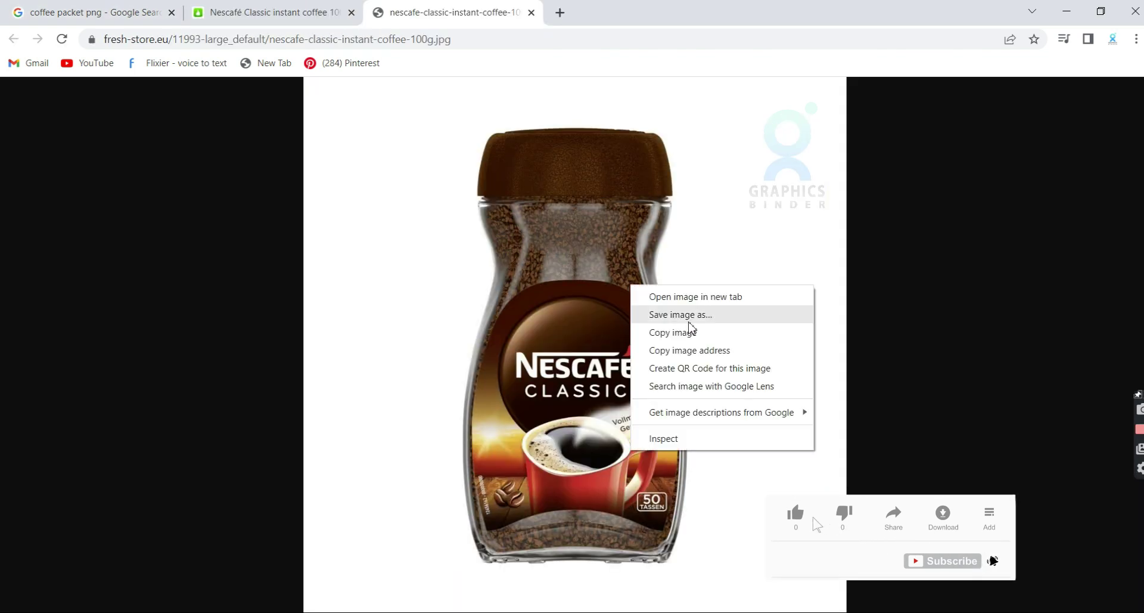
left_click(670, 332)
key("ctrl+v")
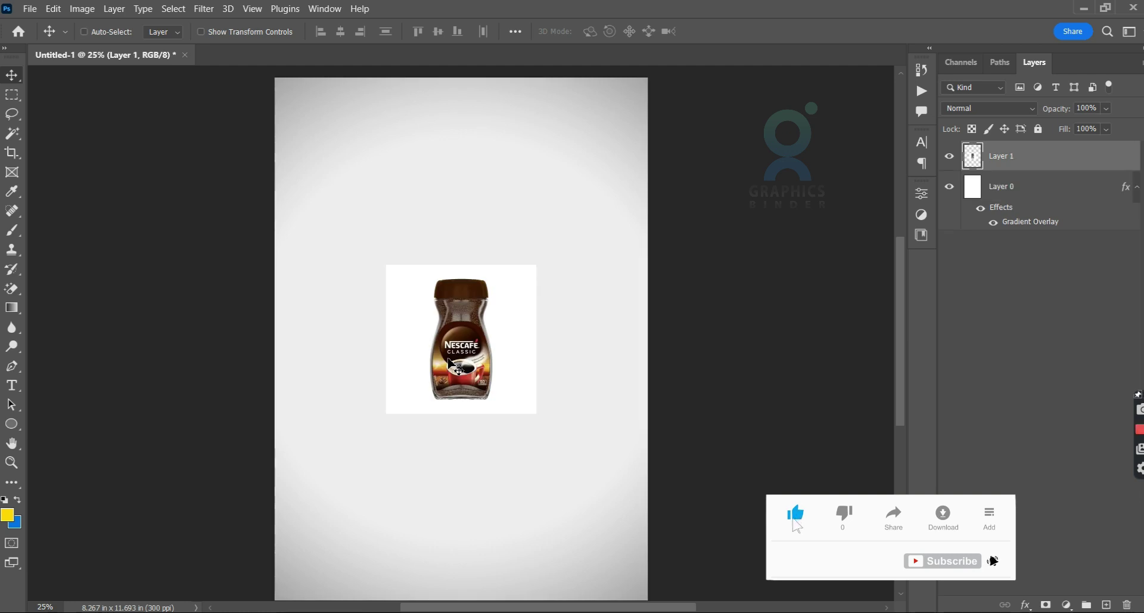
- Move the jar up-left and enlarge it to fill more of the page
left_click_drag(459, 369, 423, 291)
key("ctrl+t")
mouse_move(503, 340)
left_mouse_down()
mouse_move(632, 467)
mouse_move(565, 436)
mouse_move(645, 547)
left_mouse_up()
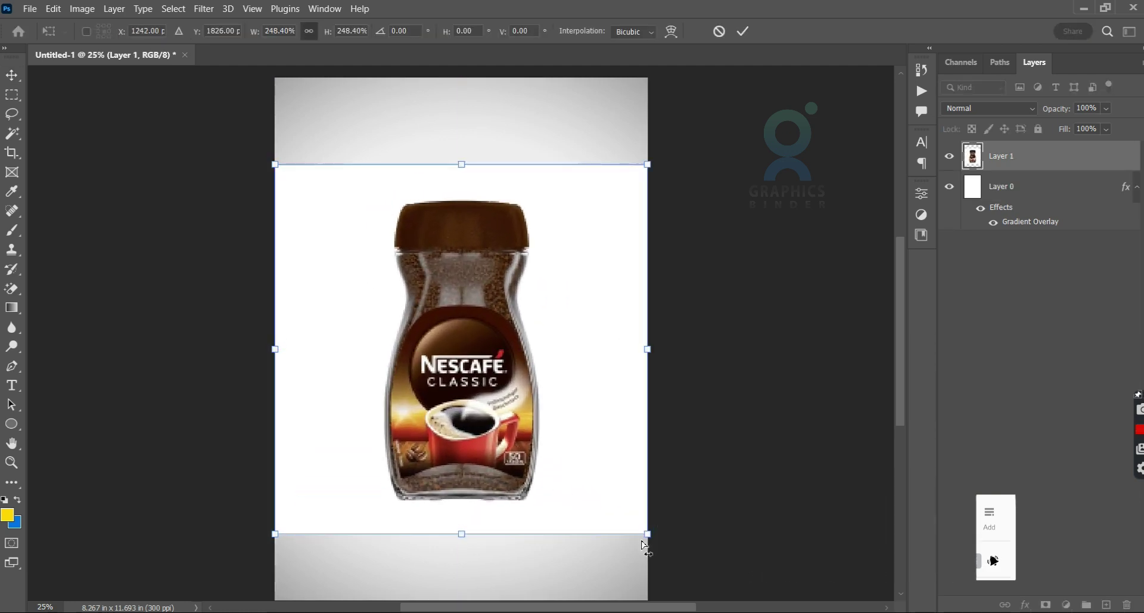
key("Return")
- Cut the jar onto its own layer with Object Selection, hide the white-backed original, and nudge it down
left_click(13, 290)
right_click(16, 134)
left_click(60, 134)
mouse_move(361, 186)
left_mouse_down()
mouse_move(572, 523)
mouse_move(556, 521)
left_mouse_up()
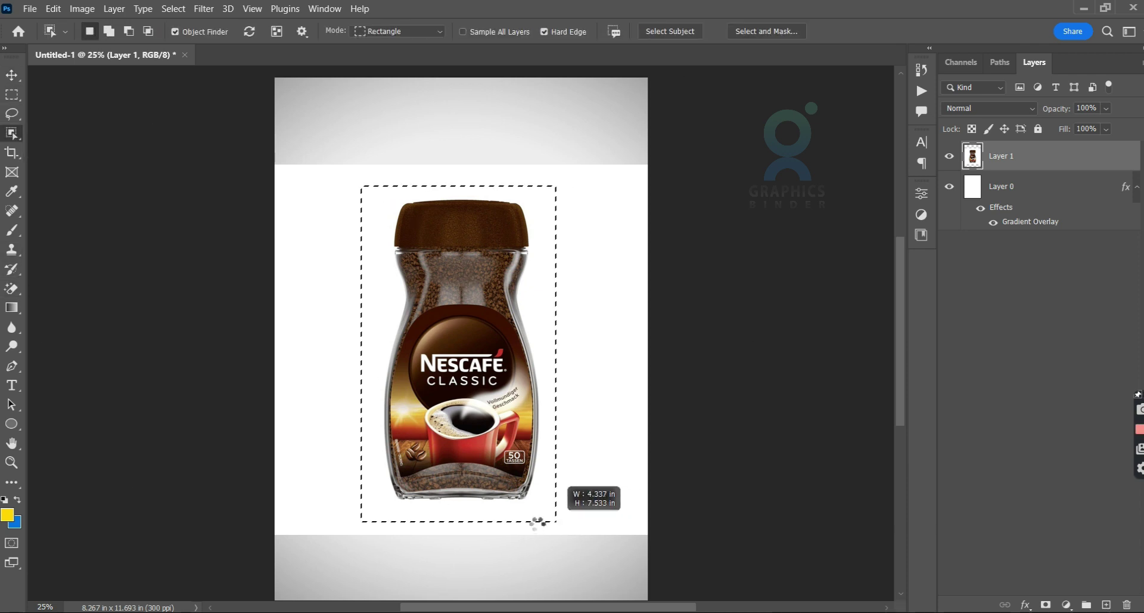
key("ctrl+j")
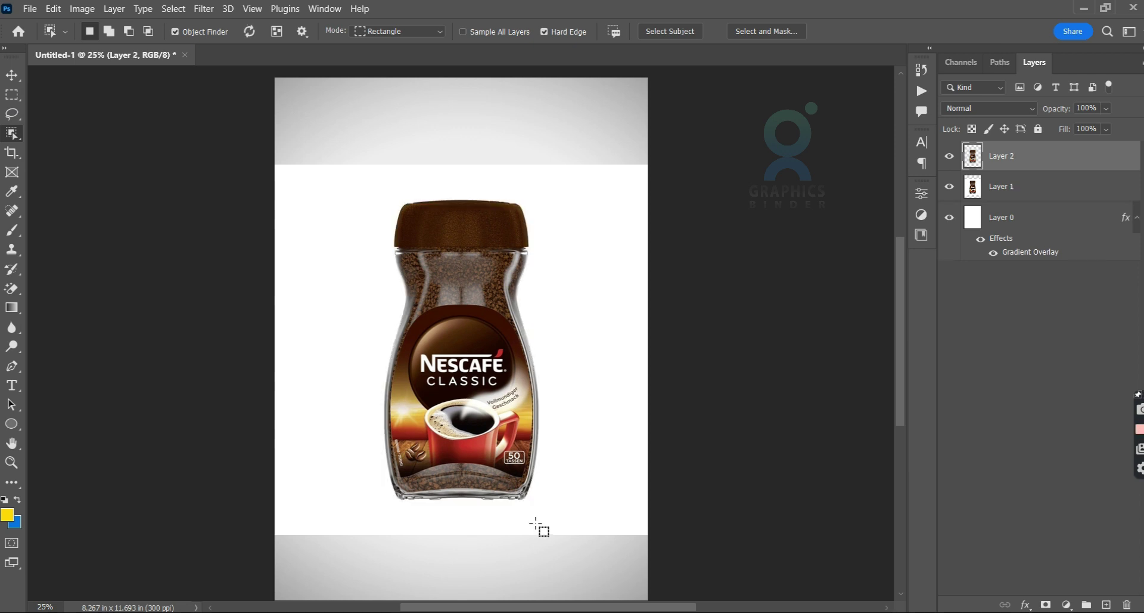
left_click(949, 187)
left_click(12, 74)
mouse_move(481, 305)
left_mouse_down()
mouse_move(472, 332)
mouse_move(481, 310)
left_mouse_up()
- In the background's Gradient Overlay, set a dark brown stop and a soft peach (e9b78d) stop
left_click(588, 309)
double_click(1118, 225)
left_click(655, 339)
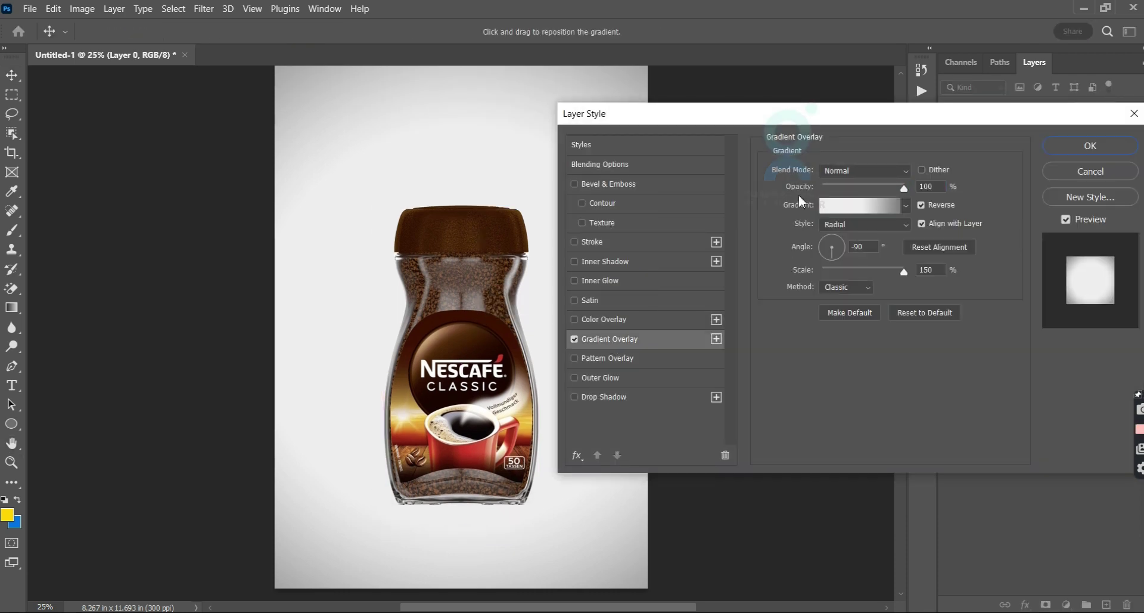
left_click(496, 241)
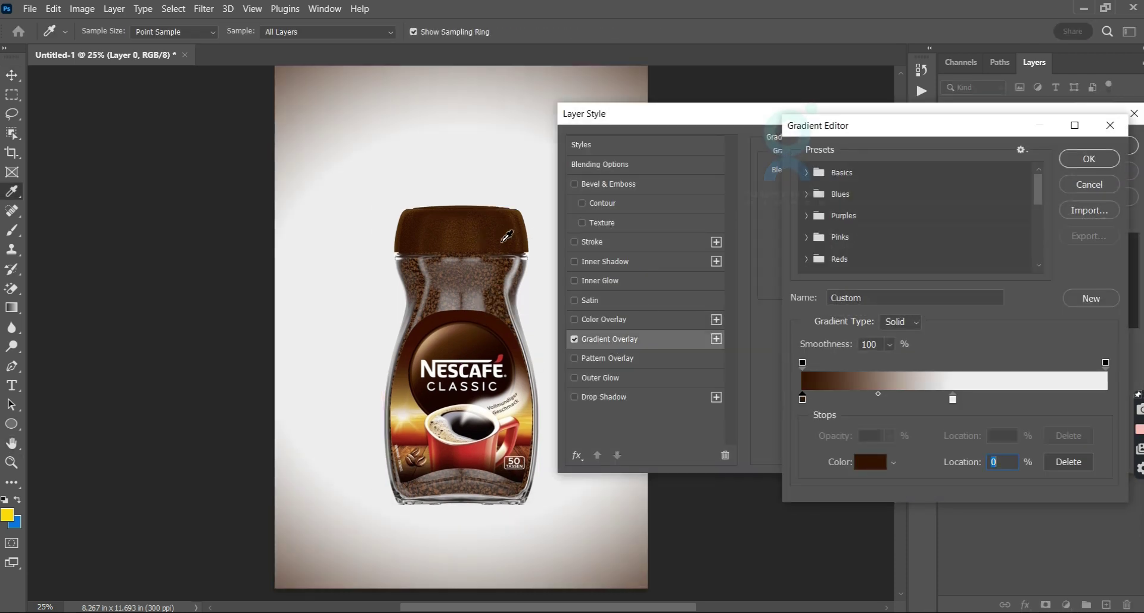
left_click(870, 461)
left_click(477, 229)
left_click_drag(885, 399, 830, 310)
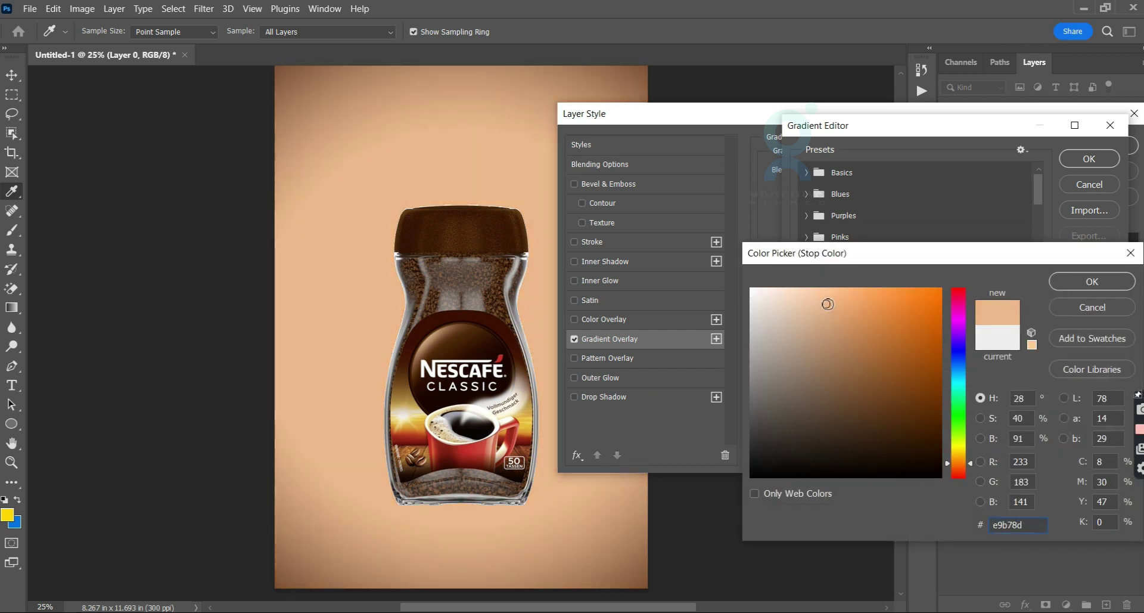
left_click_drag(848, 297, 829, 293)
left_click(1092, 281)
- Make the right gradient stop near-white (fdf4ec) at 87% and apply the gradient
left_click(1087, 398)
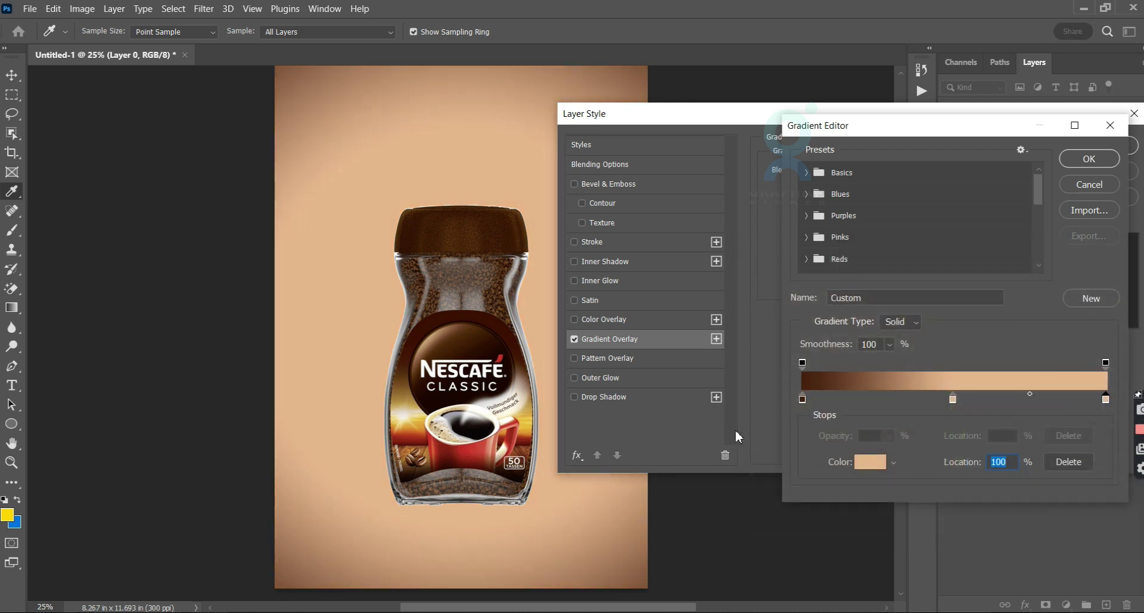
left_click(861, 463)
left_click(774, 301)
left_click_drag(773, 301, 765, 295)
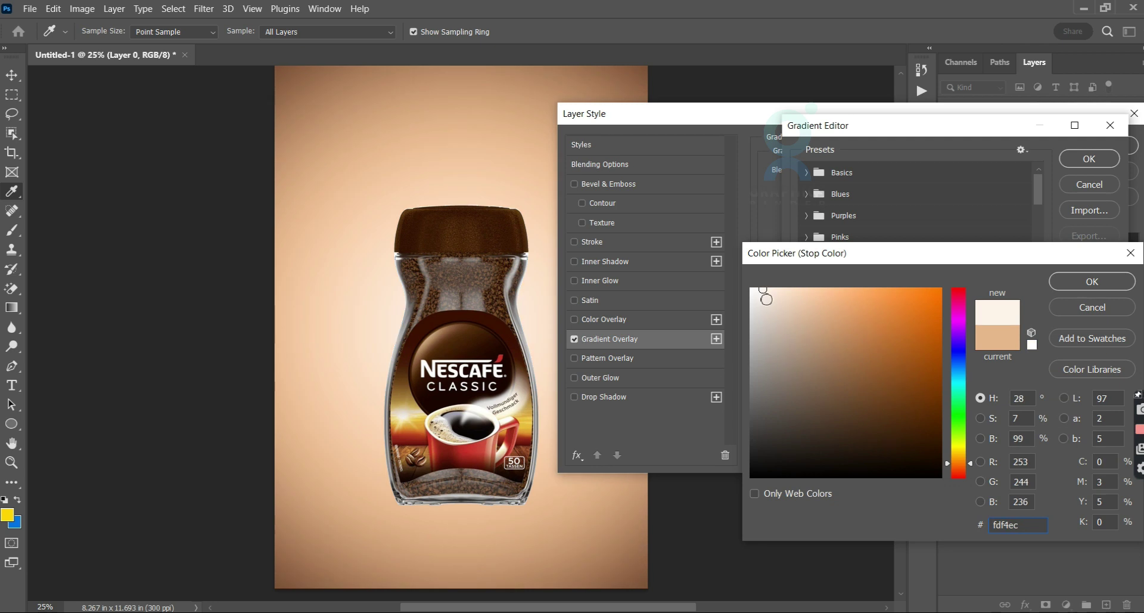
left_click(1092, 281)
left_click_drag(1088, 398, 1068, 398)
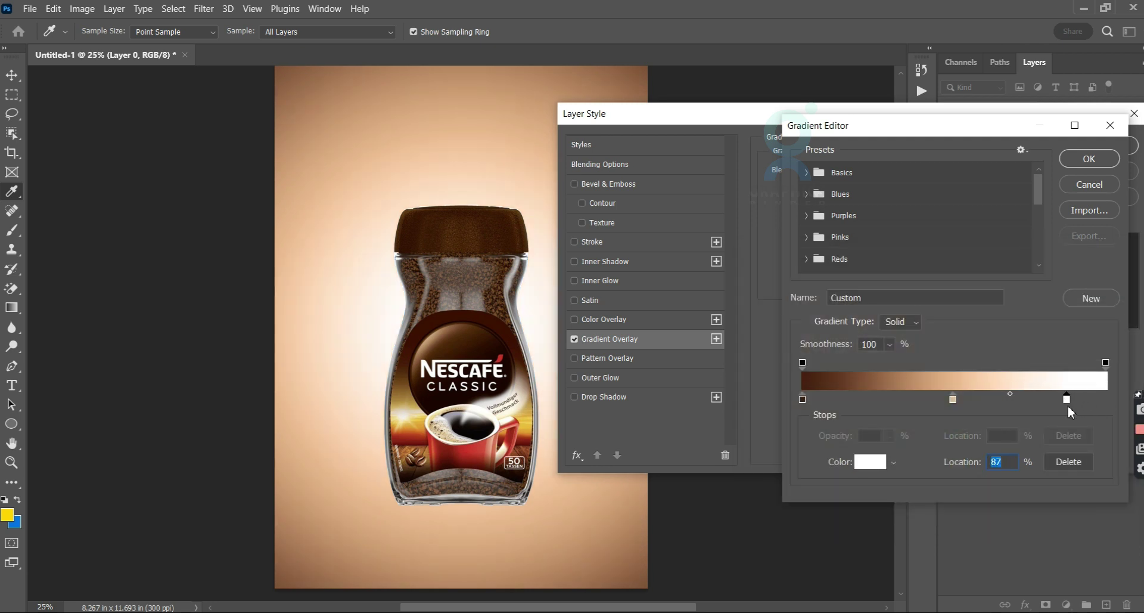
left_click(1090, 159)
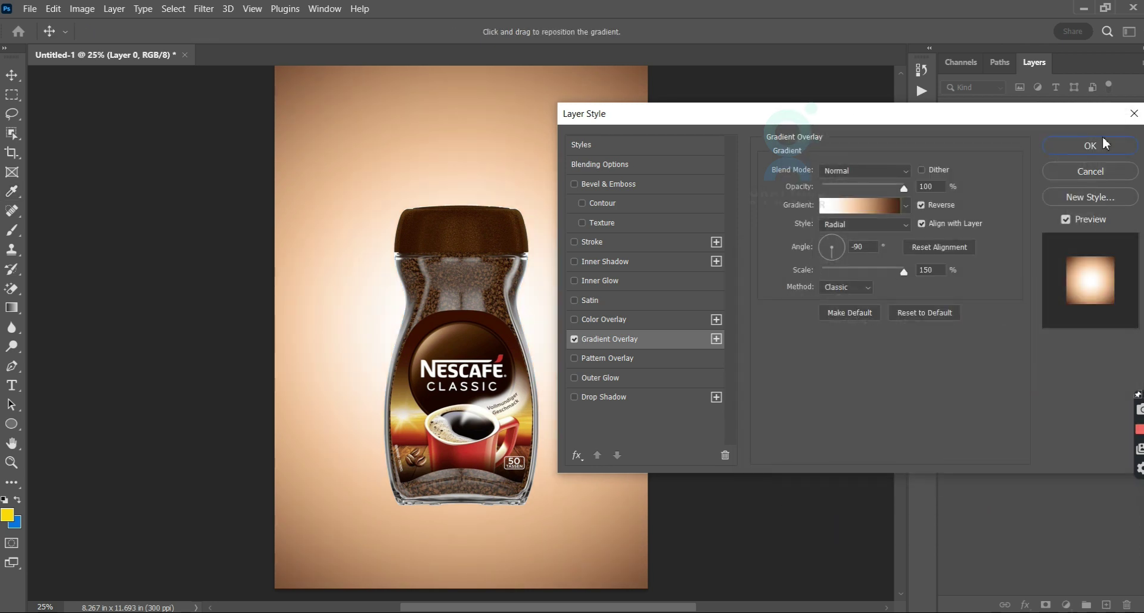
- Nudge the jar and move the gradient's bright centre behind it
left_click_drag(514, 433, 514, 426)
double_click(1072, 224)
left_click(610, 339)
mouse_move(388, 319)
left_mouse_down()
mouse_move(338, 336)
mouse_move(375, 342)
mouse_move(373, 308)
mouse_move(374, 323)
left_mouse_up()
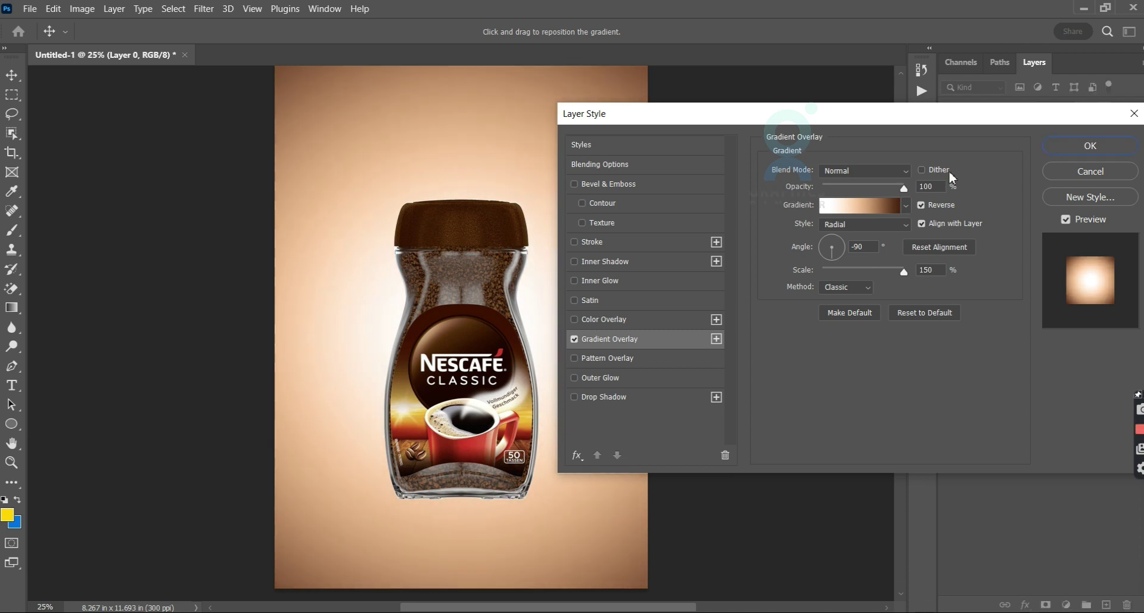
left_click(1089, 147)
key("XF86AudioLowerVolume")
key("XF86AudioLowerVolume")
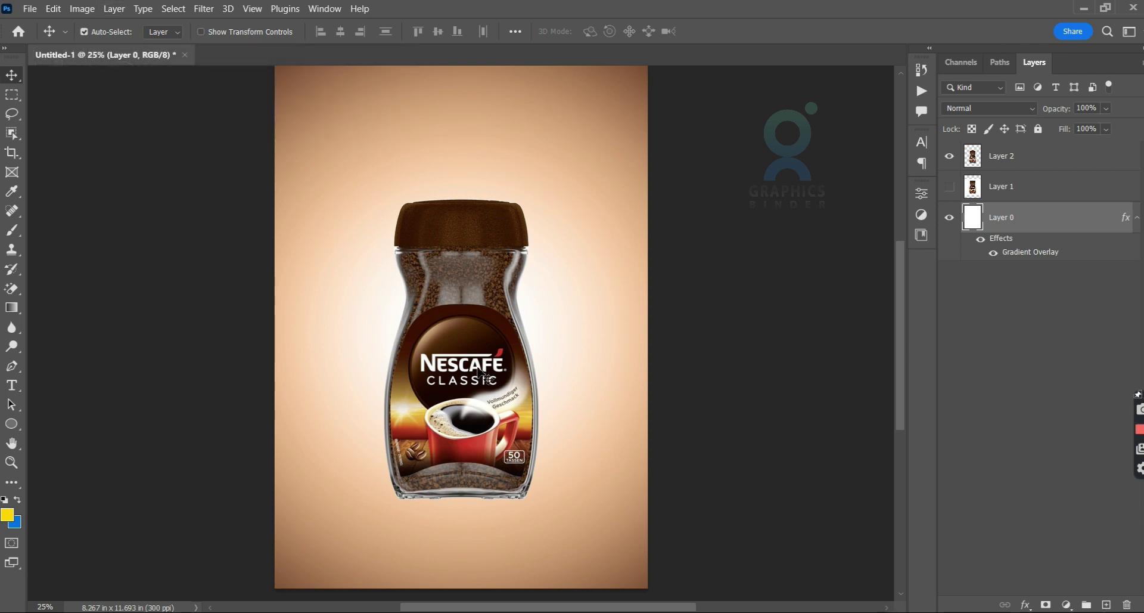
- Close the extra browser tabs and search Google Images for 'coffee nut png'
left_click(365, 563)
left_click(537, 12)
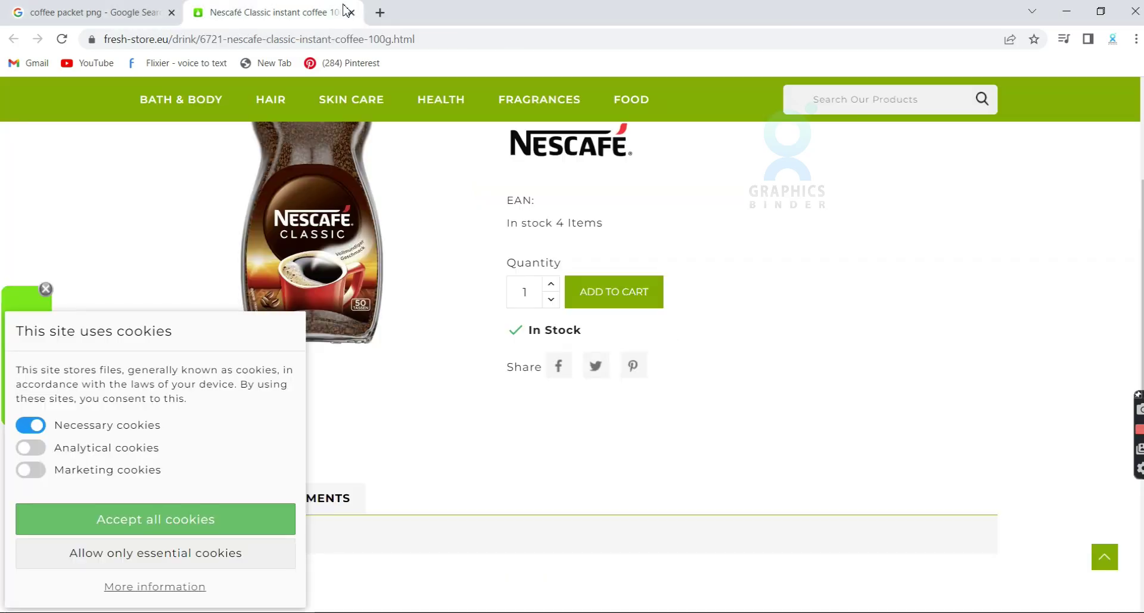
left_click(349, 12)
scroll(50, 90, "up", 5)
double_click(180, 97)
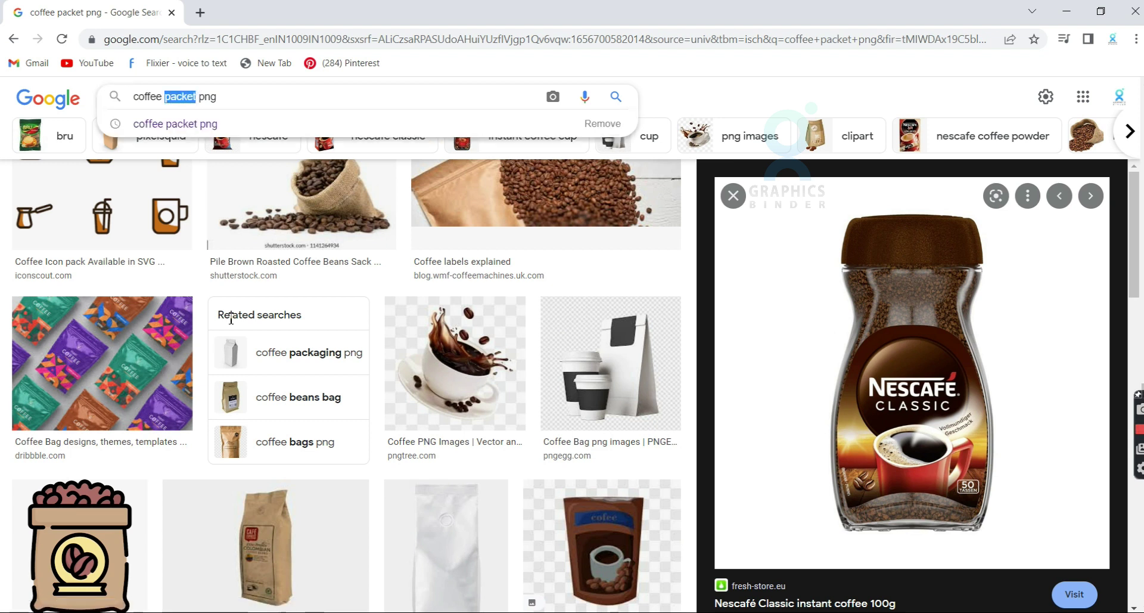
type("nu")
key("Return")
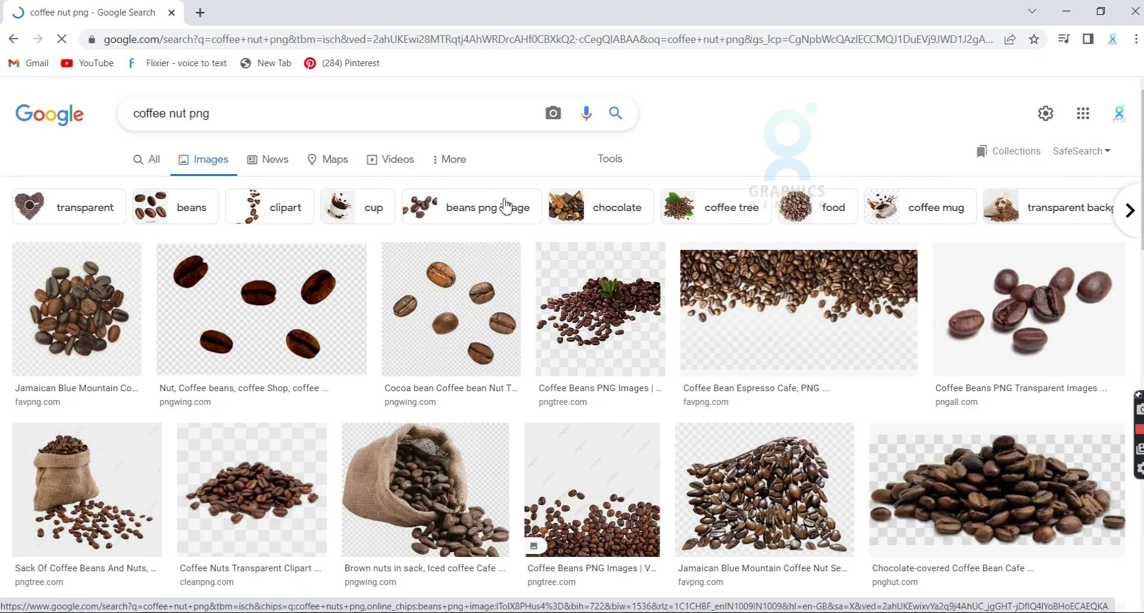
- Copy the scattered cocoa beans image from its preview
left_click(448, 334)
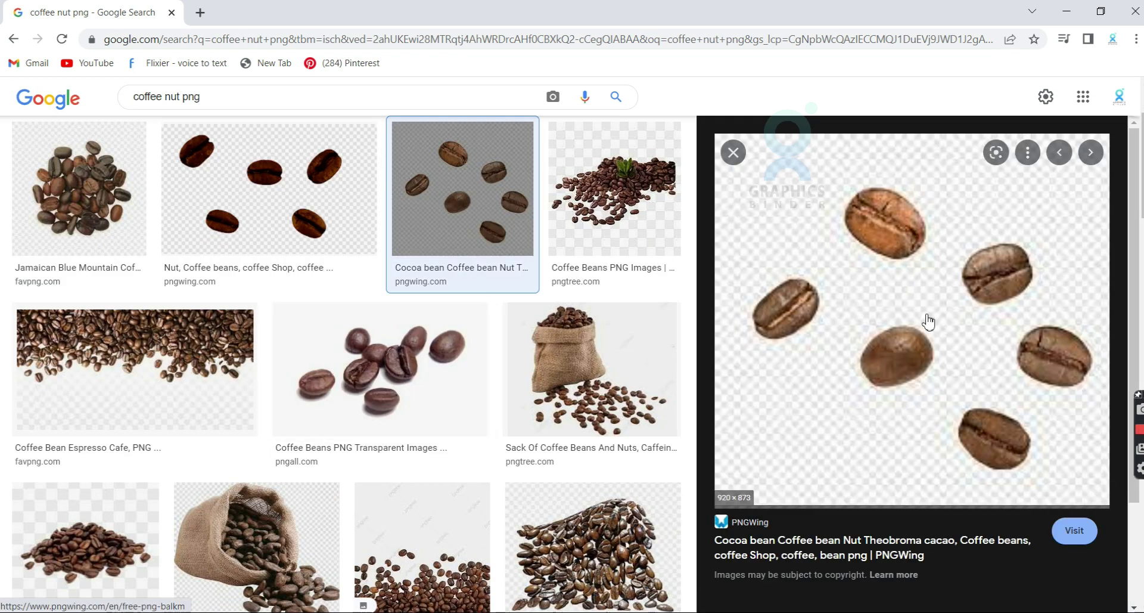
right_click(891, 310)
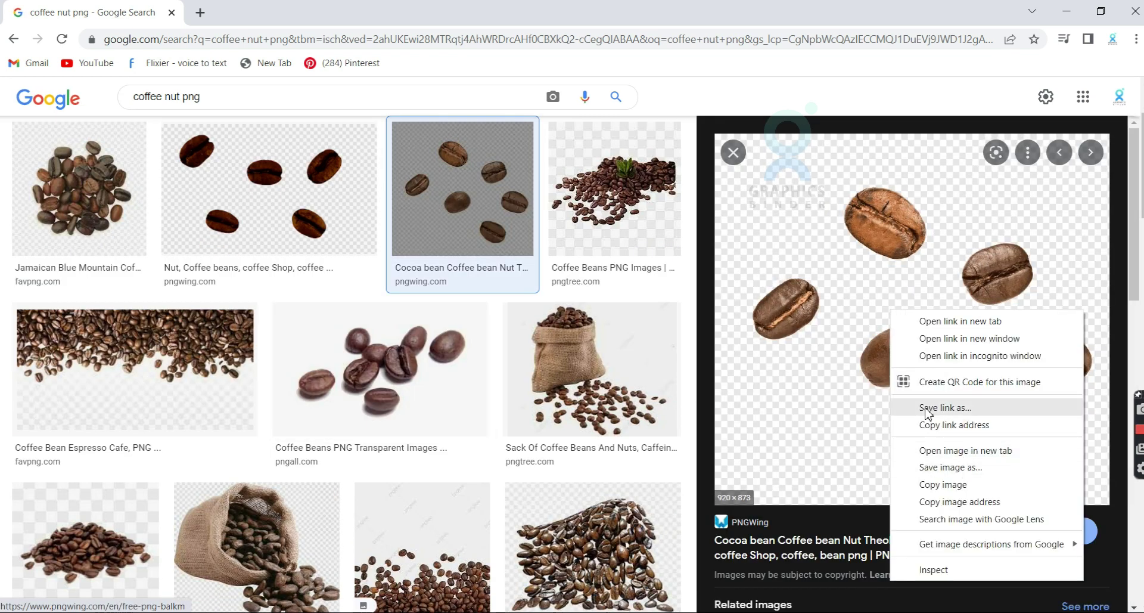
left_click(951, 467)
- Paste the coffee beans image into a new blank document and enlarge it
left_click(525, 561)
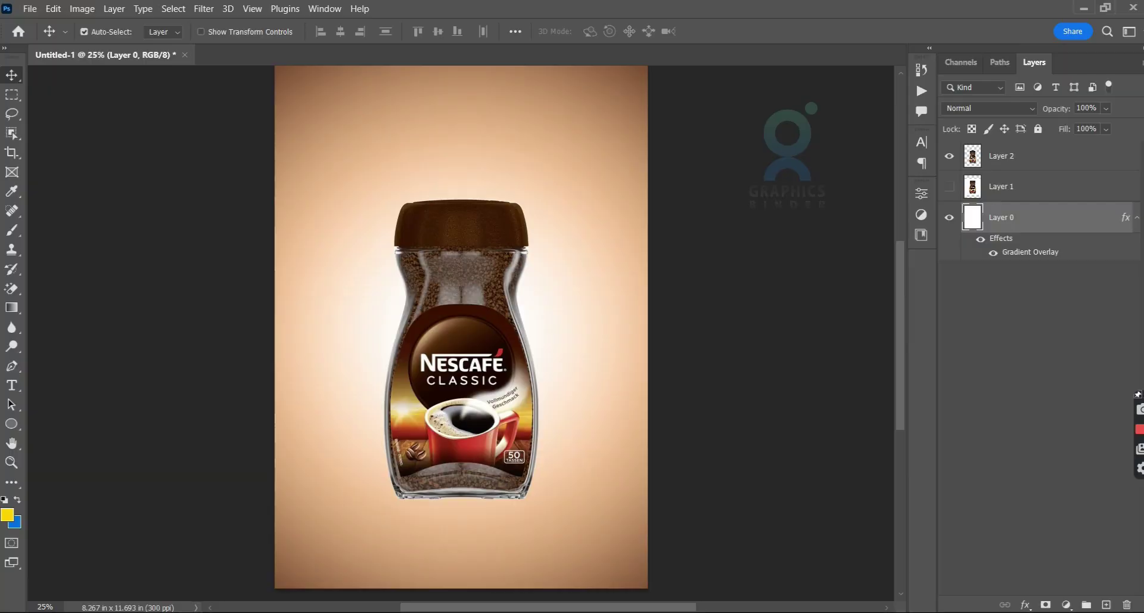
left_click(29, 9)
key("Return")
key("ctrl+v")
key("ctrl+t")
left_click_drag(454, 273, 617, 428)
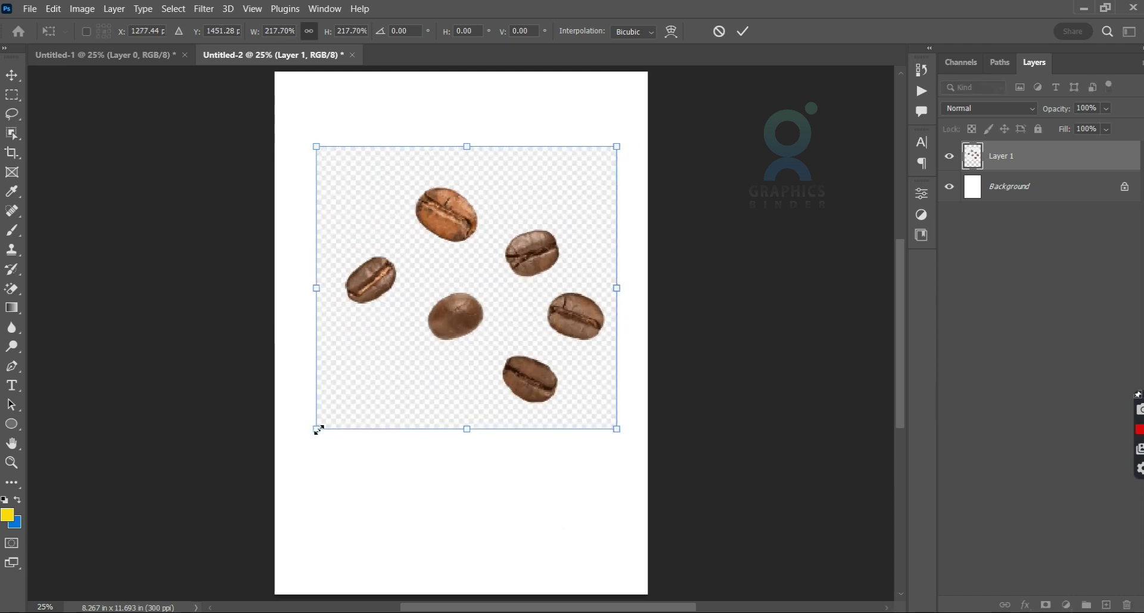
left_click_drag(317, 428, 287, 457)
key("Return")
- Carry the top bean into the poster, shrink it, and place it left of the jar
key("w")
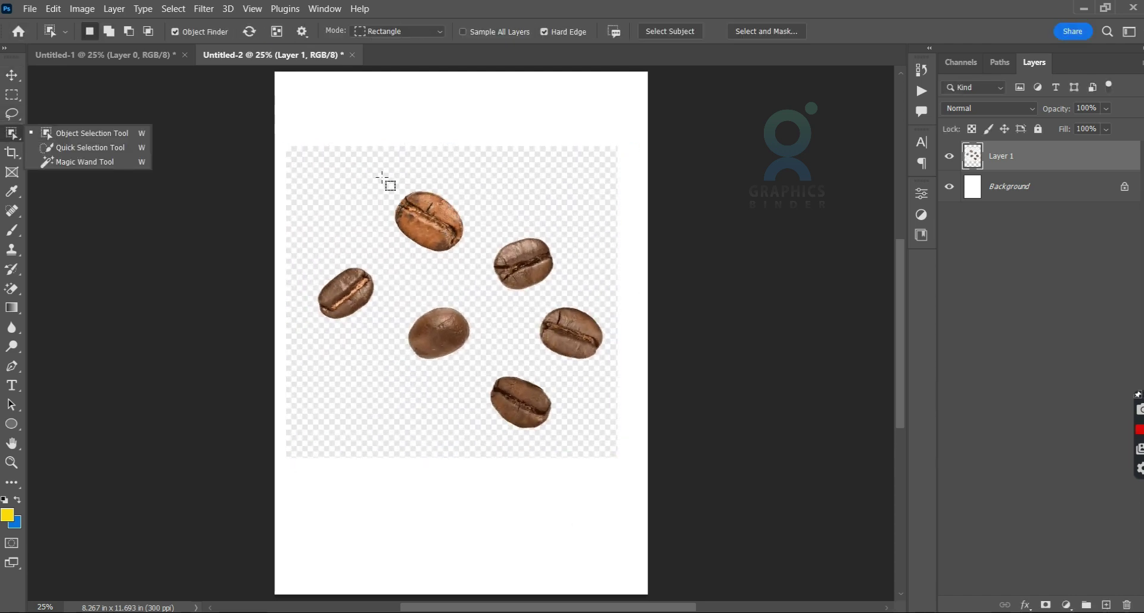
left_click_drag(380, 176, 475, 267)
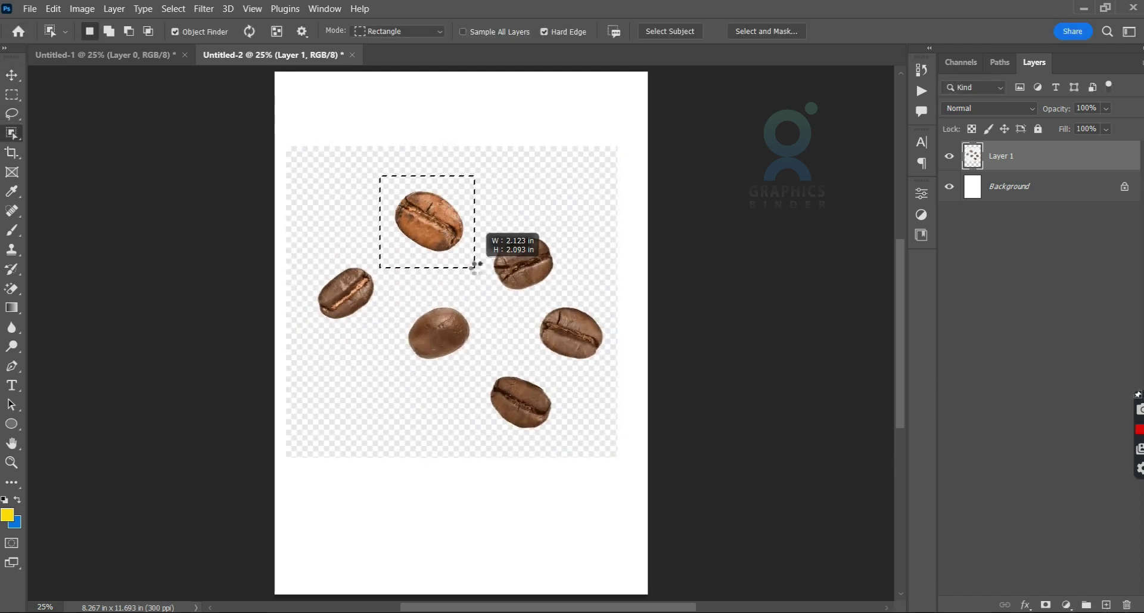
key("v")
mouse_move(429, 220)
left_mouse_down()
mouse_move(324, 210)
mouse_move(307, 421)
mouse_move(324, 439)
left_mouse_up()
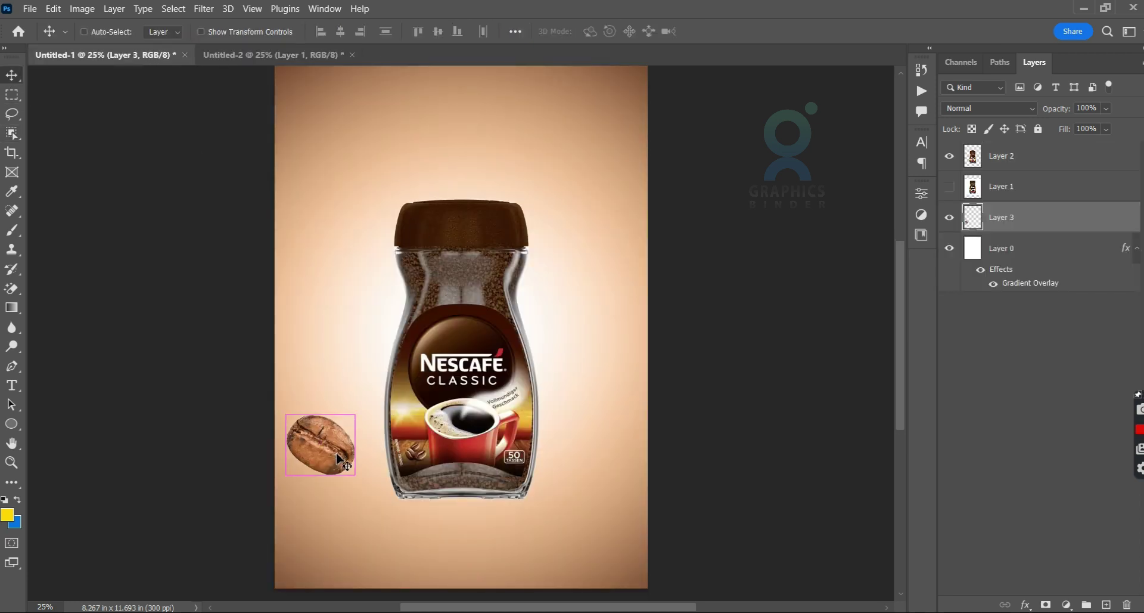
key("ctrl+t")
left_click_drag(358, 405, 347, 423)
key("Return")
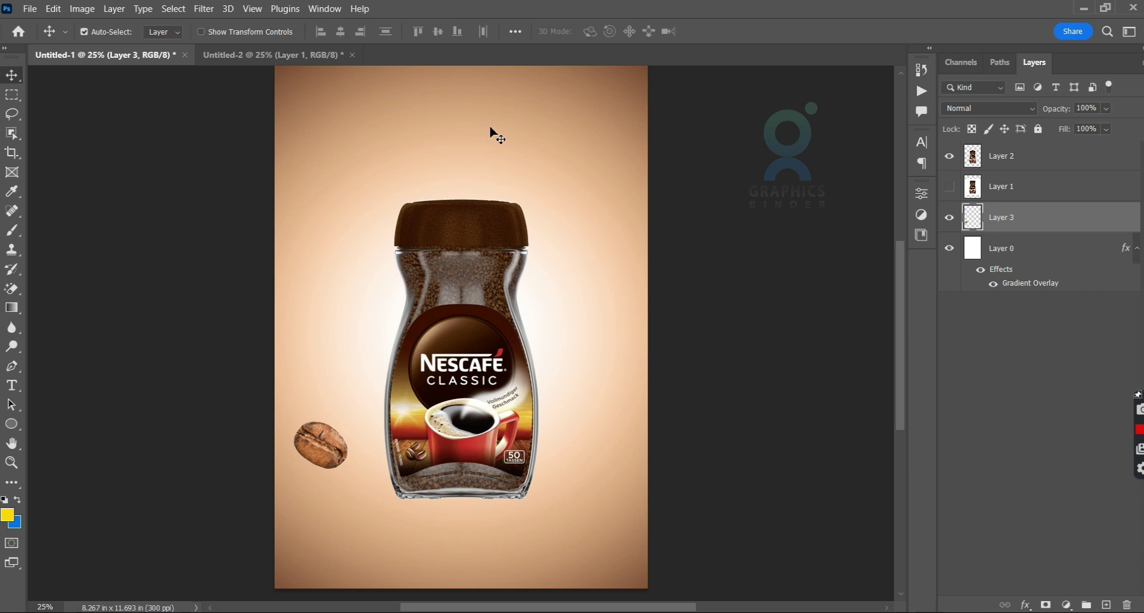
- Select the bottom bean on the sheet and carry it into the poster
key("ctrl+Tab")
key("m")
key("ctrl+d")
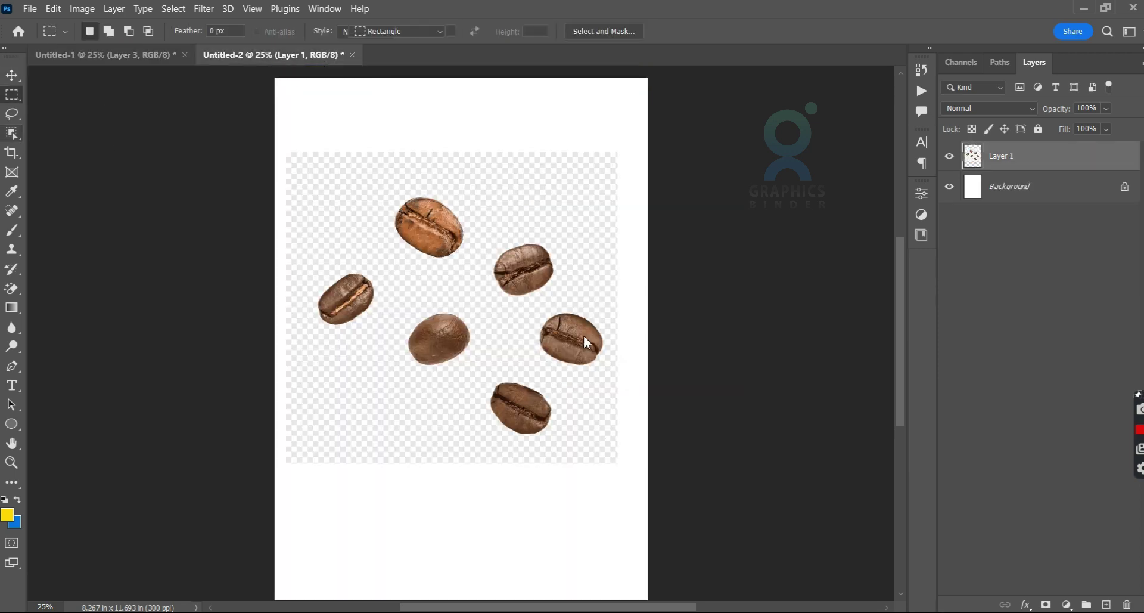
key("w")
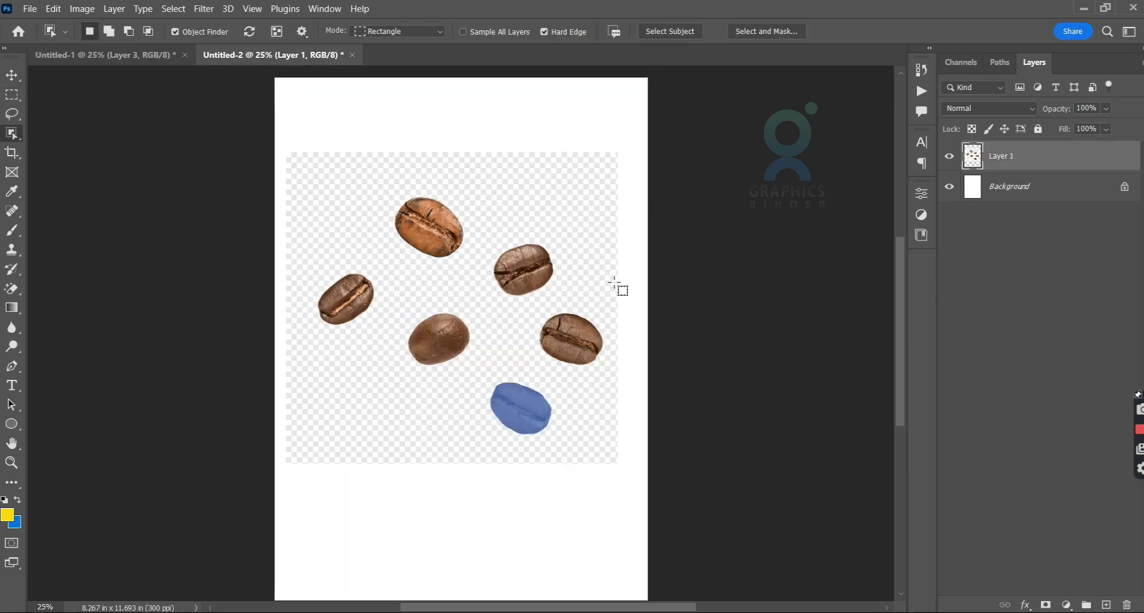
left_click_drag(527, 414, 542, 364)
key("ctrl+z")
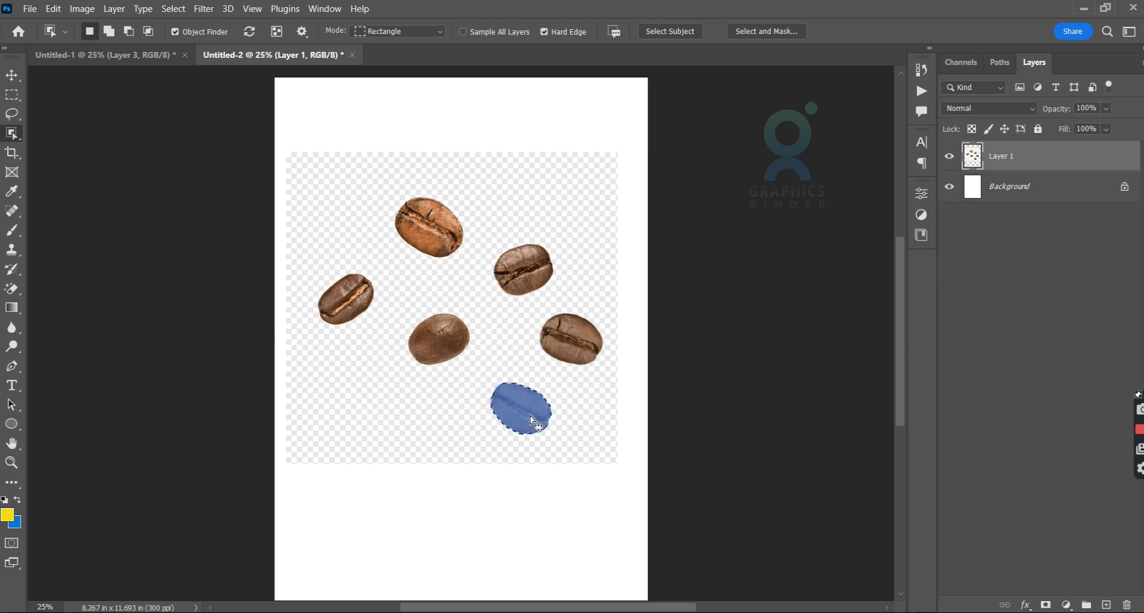
key("v")
mouse_move(490, 406)
left_mouse_down()
mouse_move(149, 54)
mouse_move(409, 292)
mouse_move(338, 344)
left_mouse_up()
key("ctrl+t")
key("Return")
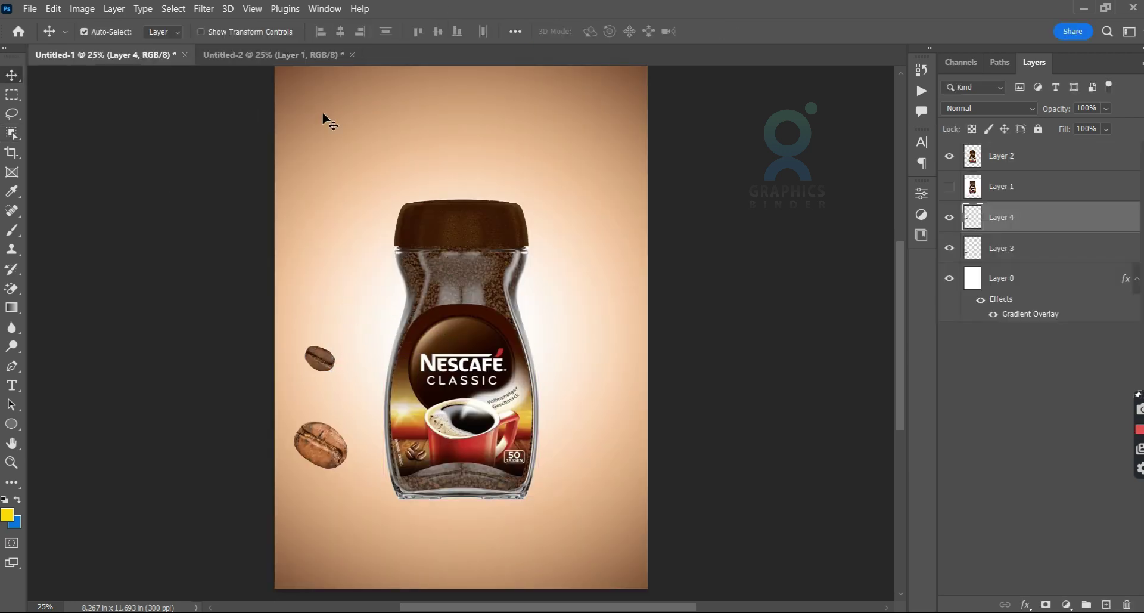
- Select the centre bean on the sheet and carry it into the poster
left_click(274, 54)
key("w")
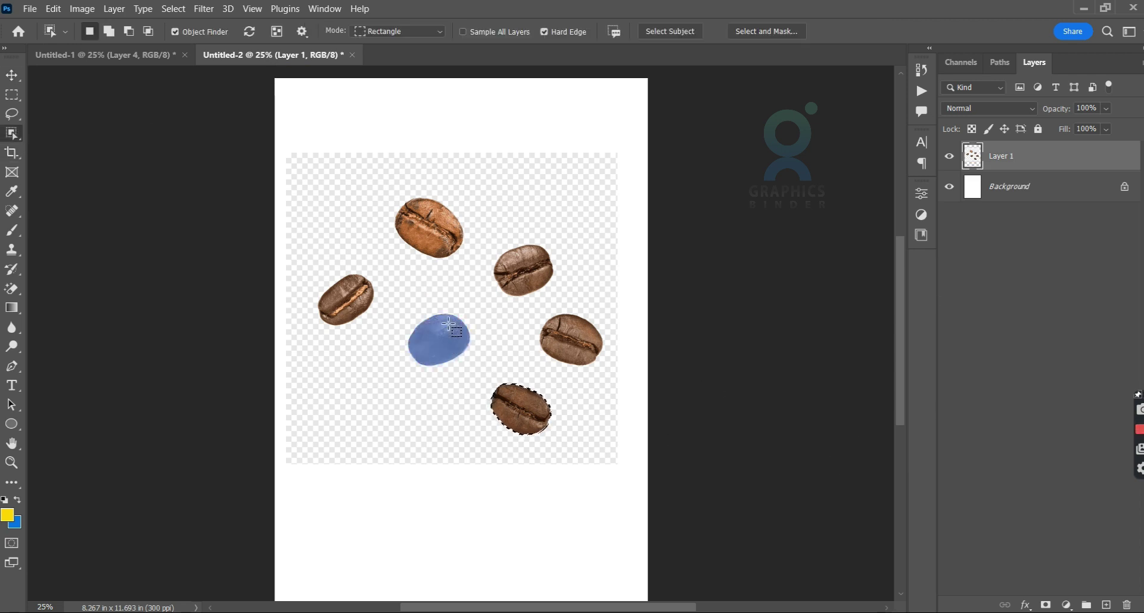
left_click(450, 325)
key("v")
mouse_move(447, 330)
left_mouse_down()
mouse_move(102, 55)
mouse_move(557, 343)
mouse_move(557, 358)
left_mouse_up()
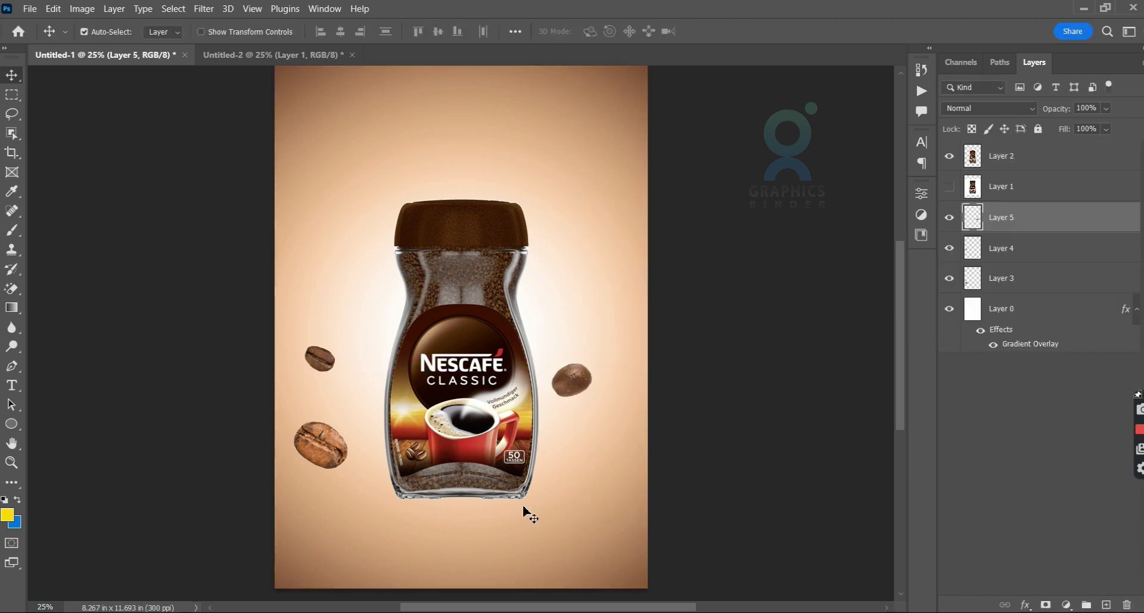
key("alt+Tab")
scroll(283, 290, "down", 2)
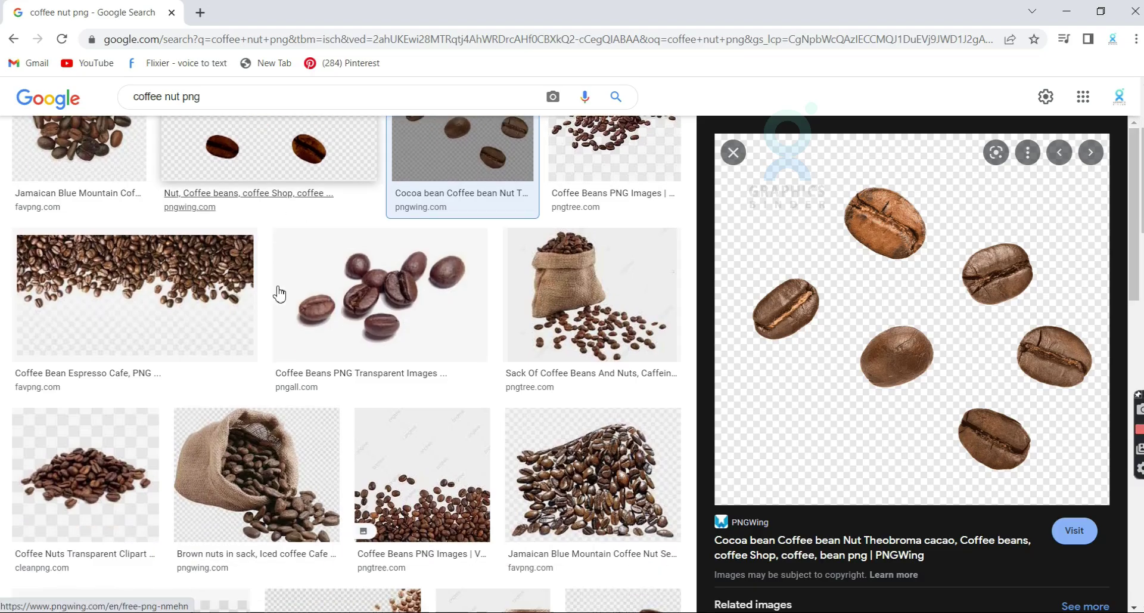
- Find the coffee-beans-with-leaf image and open its pngall.com page
scroll(283, 290, "down", 4)
scroll(281, 286, "down", 2)
left_click(196, 393)
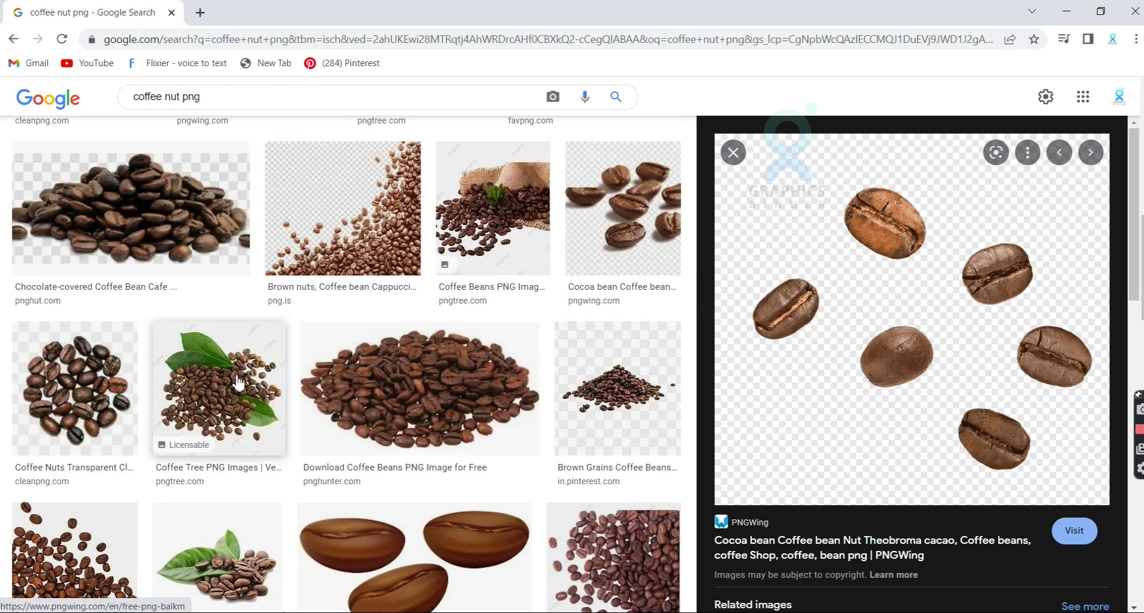
scroll(327, 319, "down", 5)
left_click(230, 276)
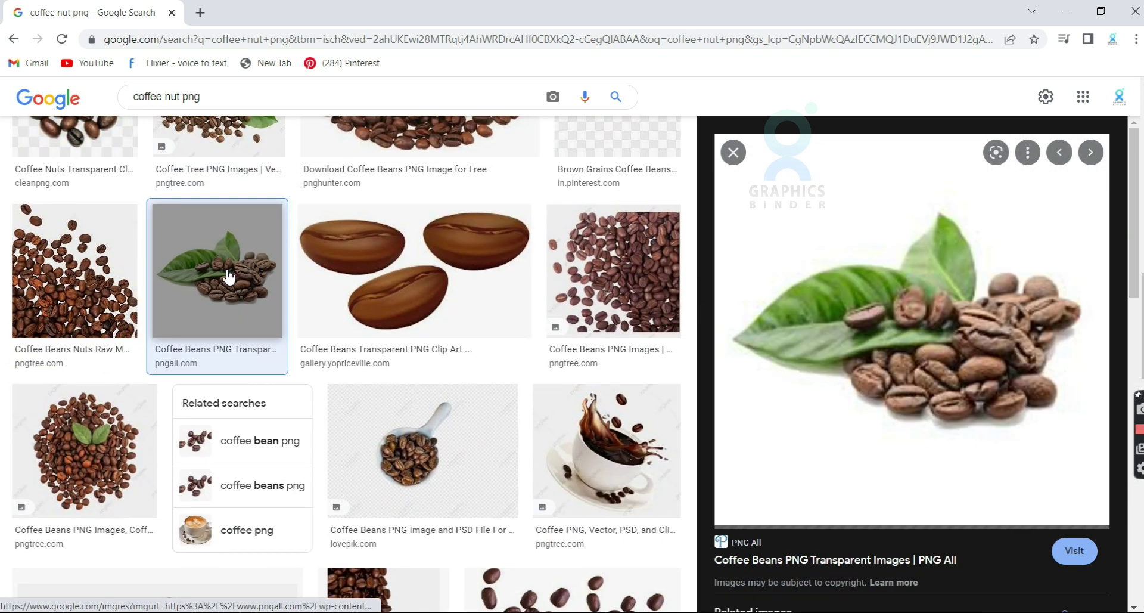
left_click(905, 370)
- Open the full-size PNG file from the download page and copy the image
scroll(492, 320, "down", 10)
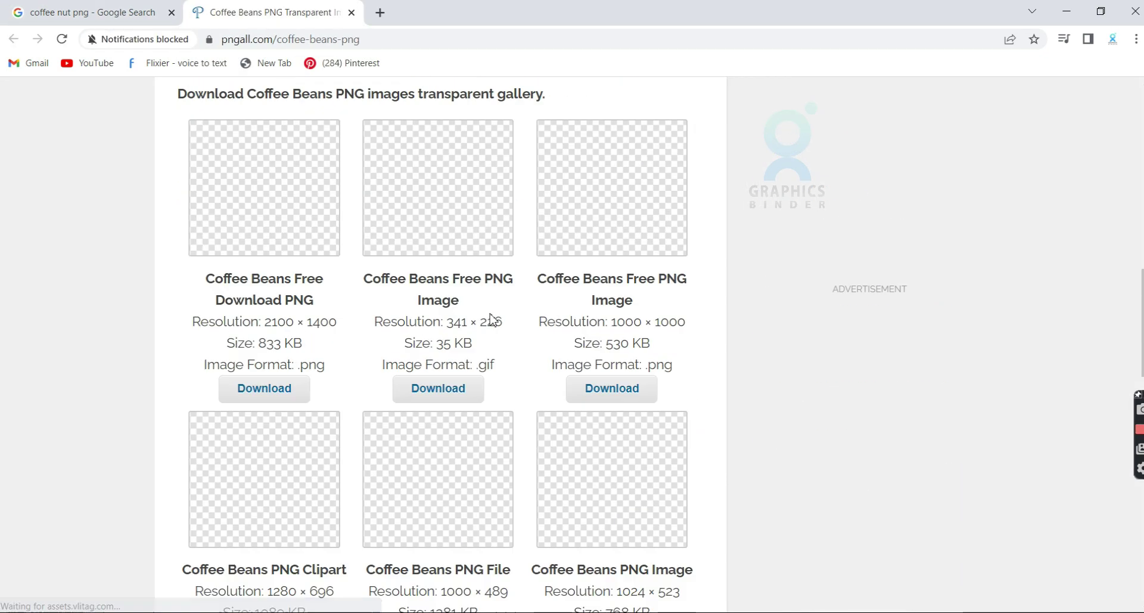
scroll(512, 304, "up", 2)
left_click(624, 539)
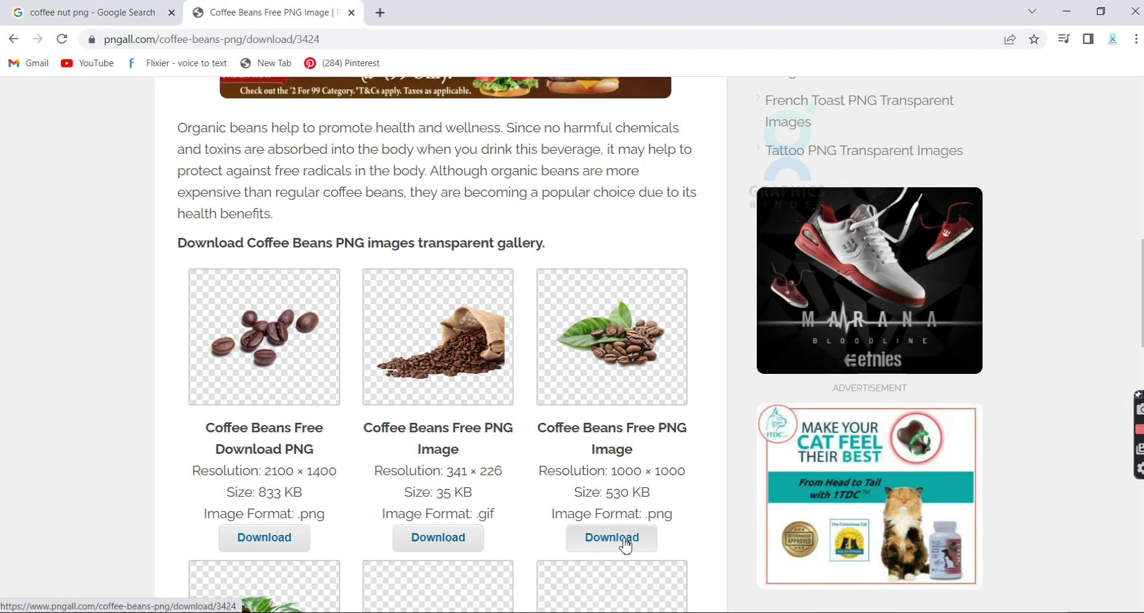
scroll(623, 541, "down", 3)
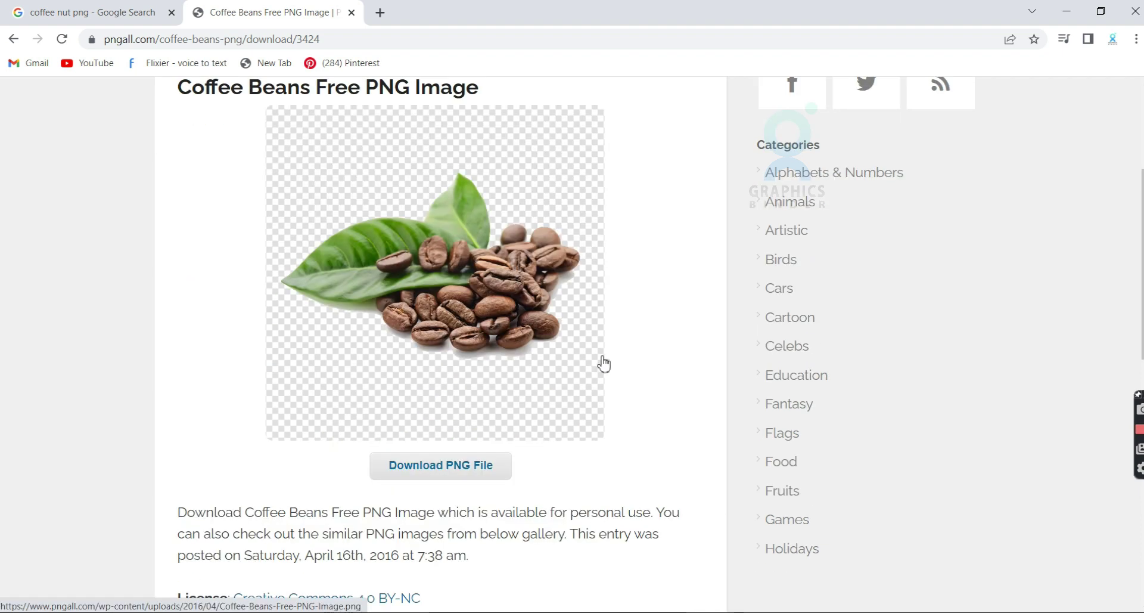
left_click(476, 466)
right_click(565, 326)
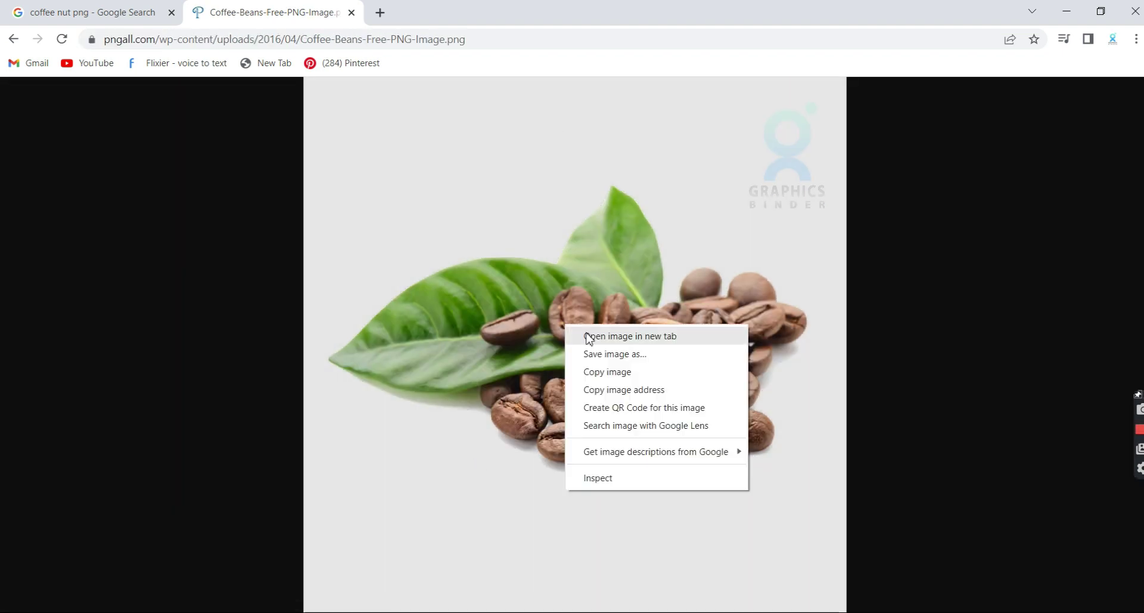
left_click(611, 376)
key("alt+Tab")
- Paste the beans-with-leaf image into the bean sheet, enlarge it, and Magic-Erase its black background
key("ctrl+Tab")
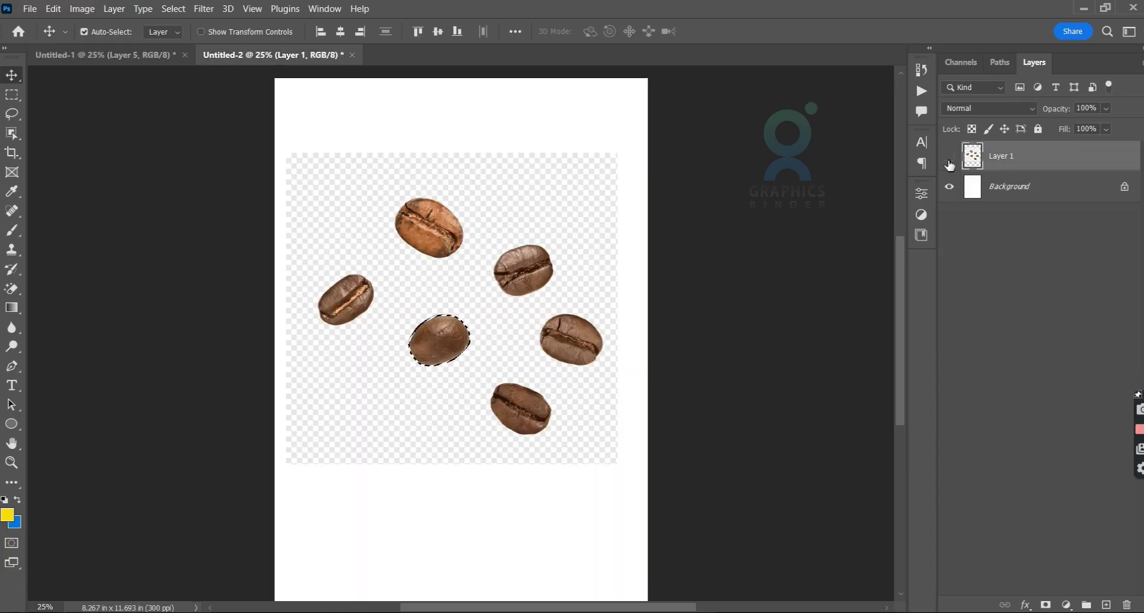
key("ctrl+v")
left_click_drag(498, 316, 414, 266)
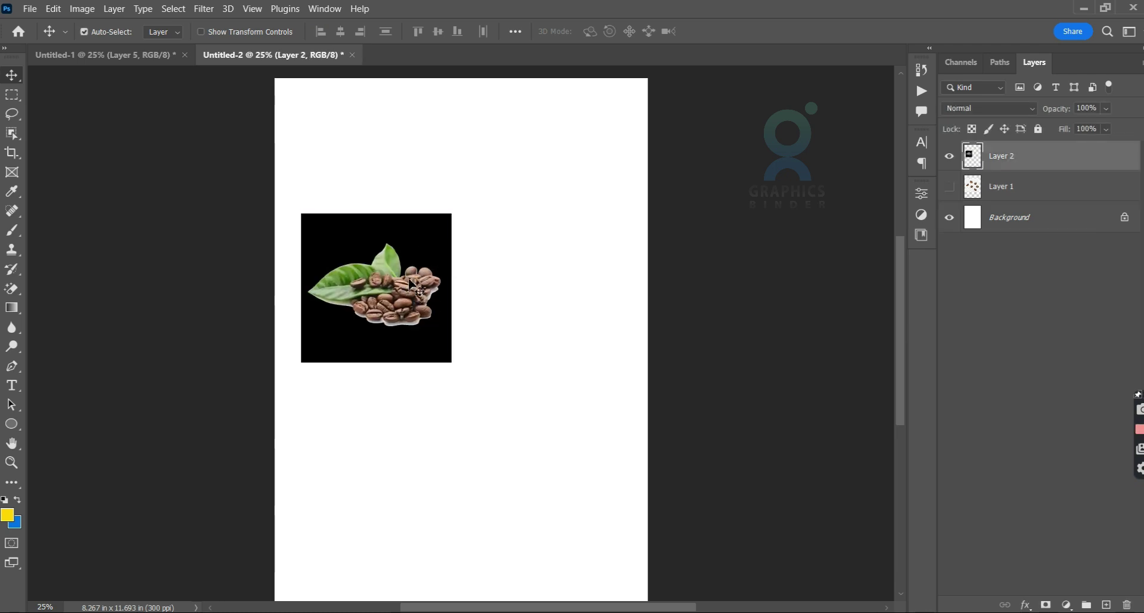
key("ctrl+t")
left_click_drag(453, 362, 627, 539)
left_click_drag(303, 213, 282, 196)
key("Return")
left_click(12, 288)
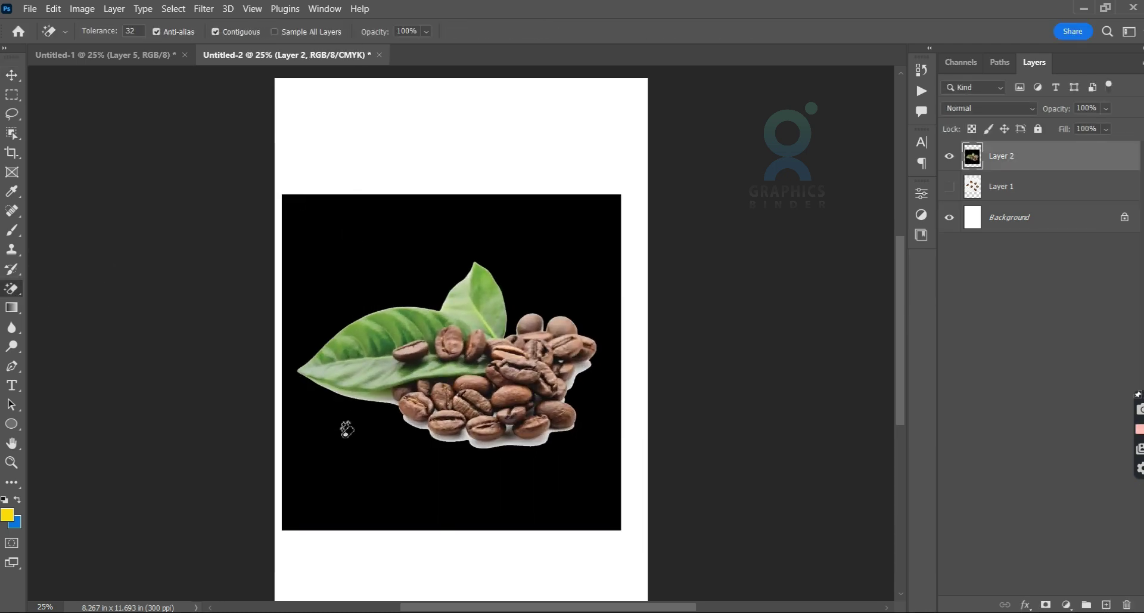
left_click(345, 421)
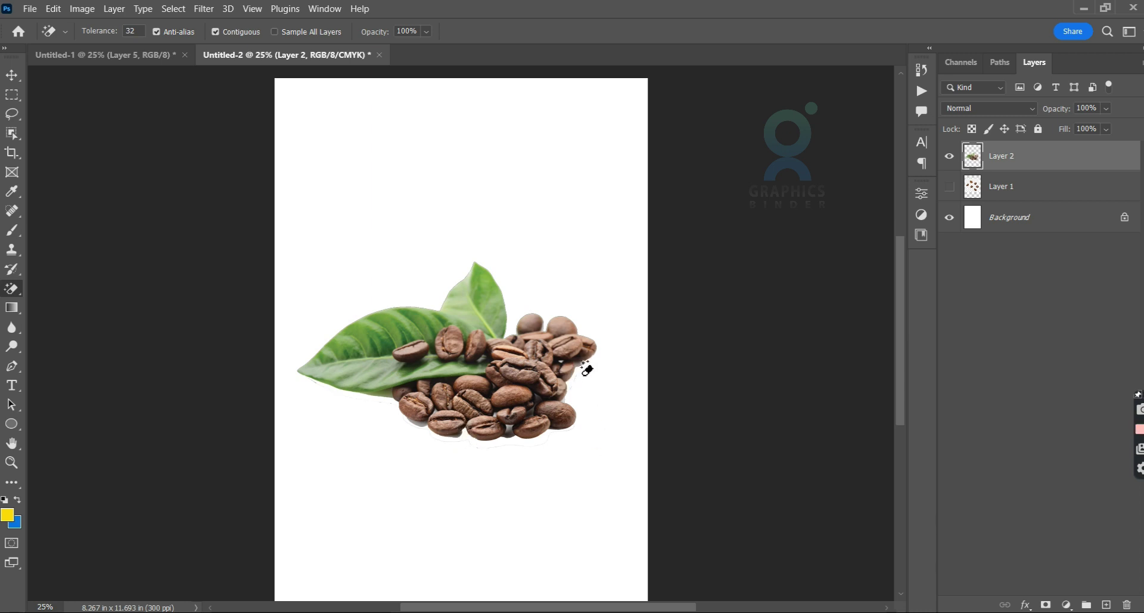
left_click(12, 76)
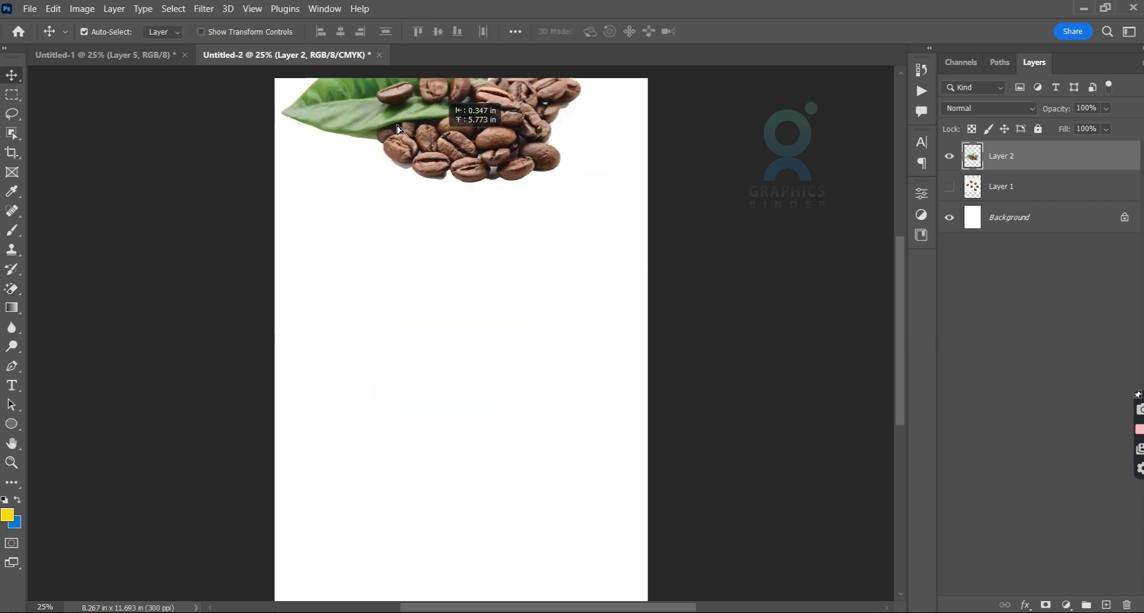
- Bring the leaf-and-beans cluster into the poster above the jar layer and shrink it to ~59%
left_click_drag(447, 357, 425, 507)
left_click_drag(1006, 225, 1005, 146)
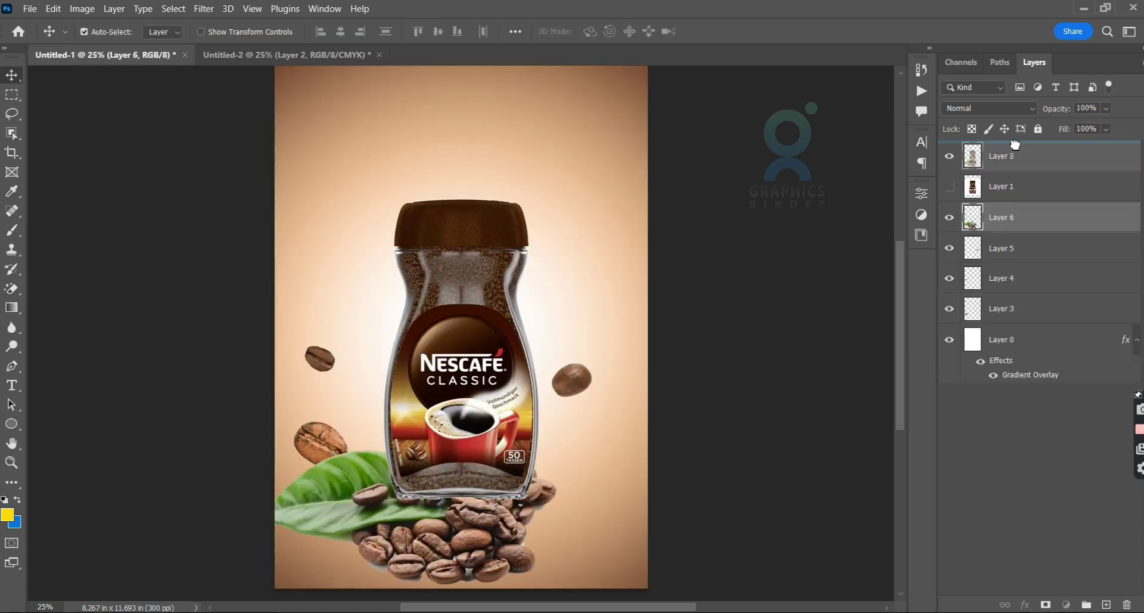
left_click_drag(447, 518, 447, 498)
key("ctrl+t")
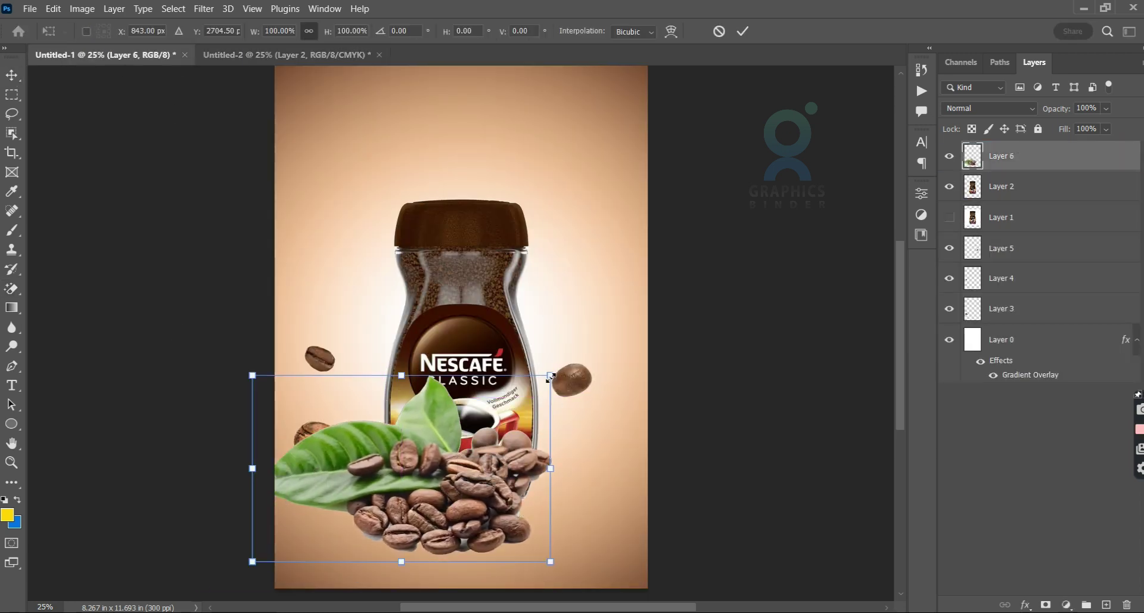
left_click_drag(551, 375, 447, 439)
left_click_drag(250, 443, 285, 457)
left_click_drag(417, 534, 399, 503)
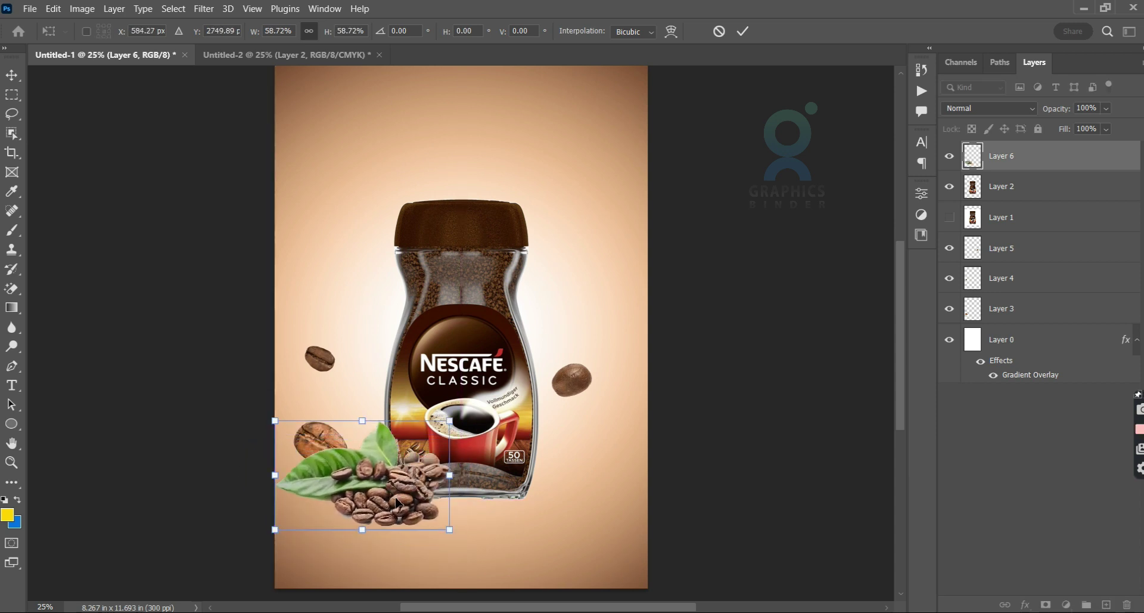
key("Return")
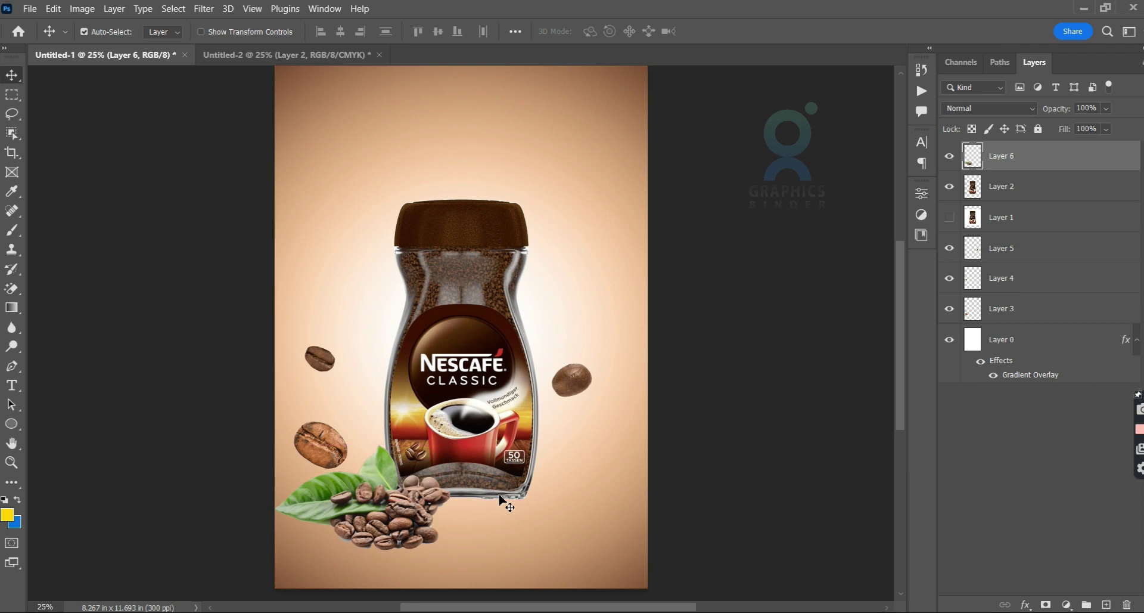
left_click_drag(371, 500, 382, 498)
- Keep the jar upright; move the cluster to its lower right and a bean to the top-right corner
left_click(523, 488)
key("ctrl+t")
left_click_drag(569, 191, 598, 224)
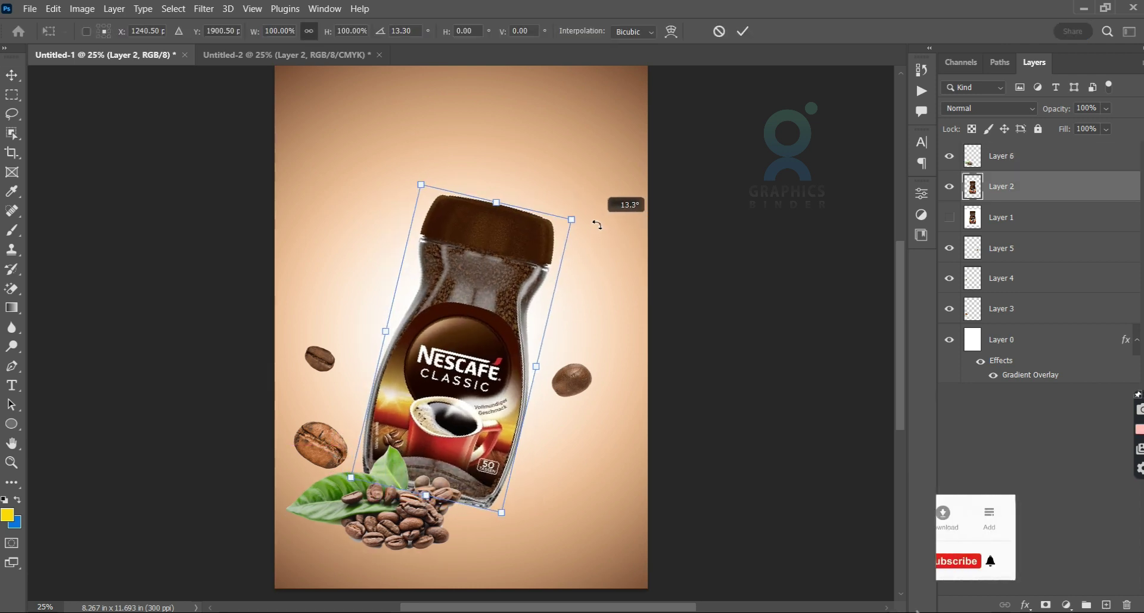
key("ctrl+z")
key("Escape")
mouse_move(373, 517)
left_mouse_down()
mouse_move(526, 524)
mouse_move(538, 504)
left_mouse_up()
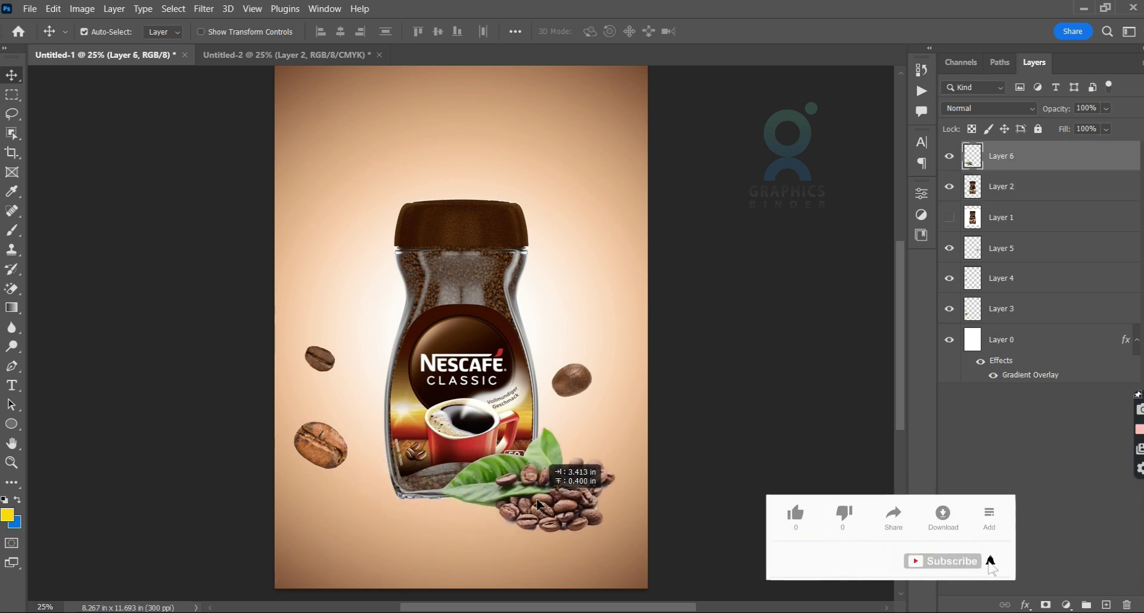
left_click(635, 427)
left_click_drag(580, 387, 613, 125)
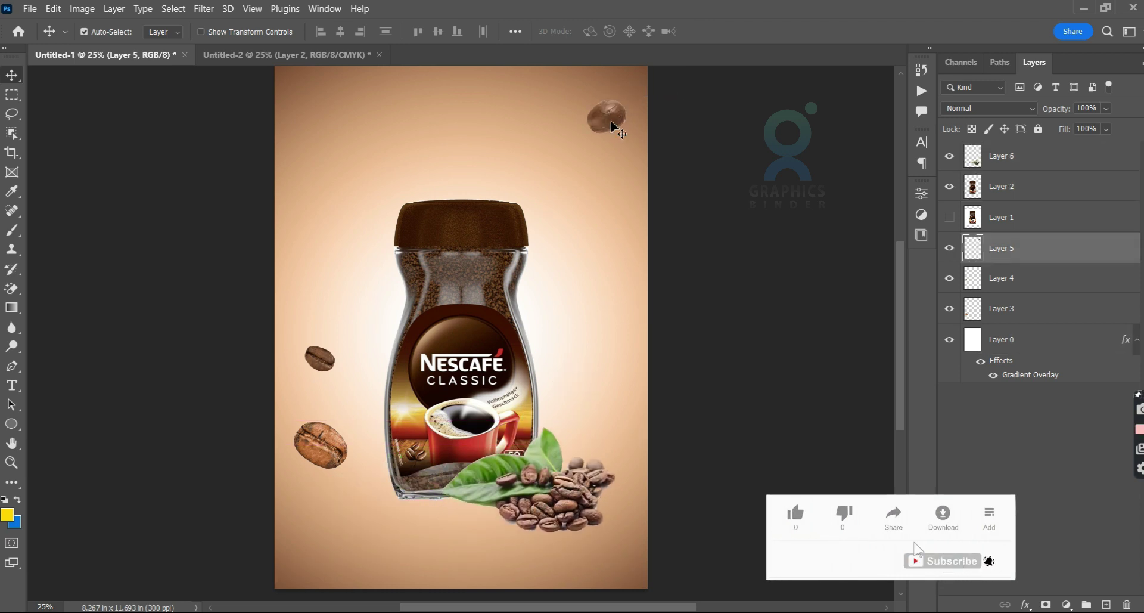
- Apply a Gaussian Blur to the corner bean on Layer 4 copy
left_click(202, 9)
mouse_move(212, 187)
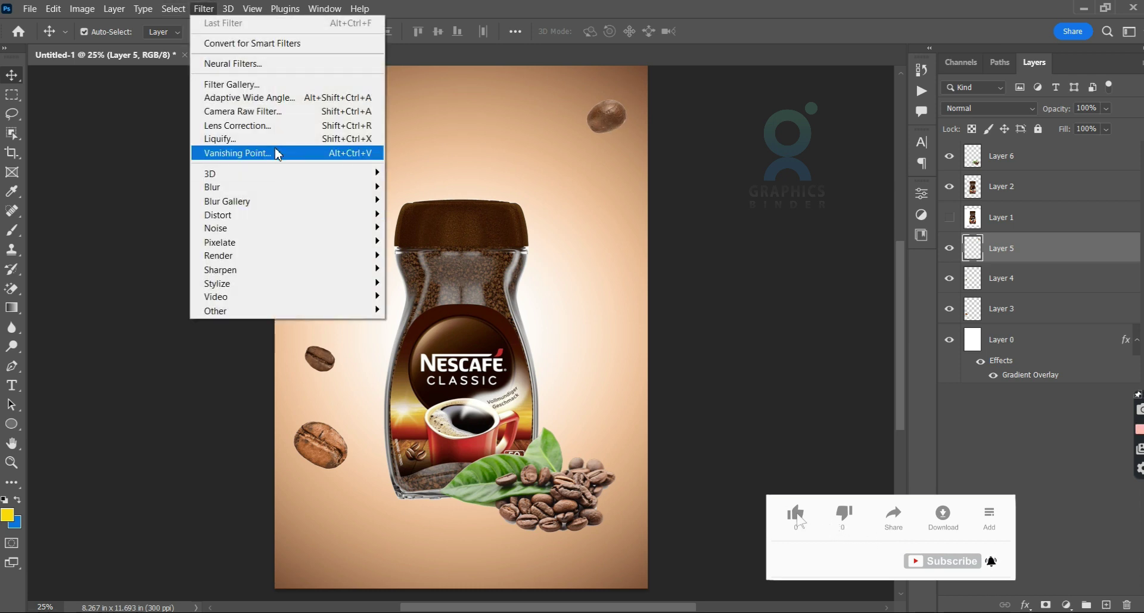
left_click(435, 245)
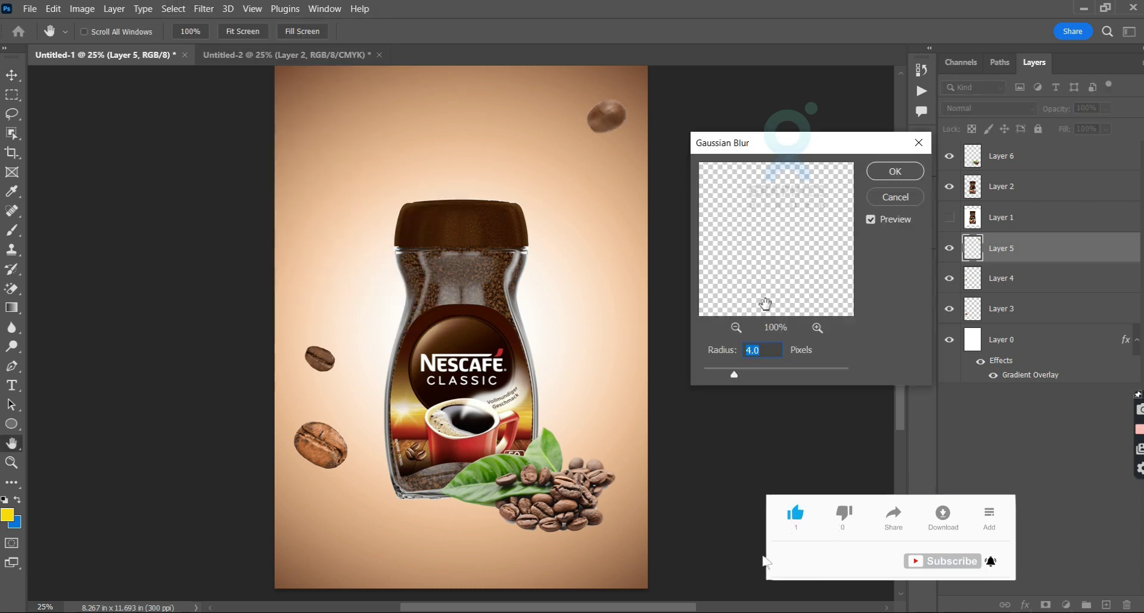
key("Return")
- Reposition the floating beans and place a transformed bean copy right of the jar
key("v")
left_click_drag(322, 346, 322, 156)
mouse_move(323, 454)
left_mouse_down()
mouse_move(436, 129)
mouse_move(280, 97)
left_mouse_up()
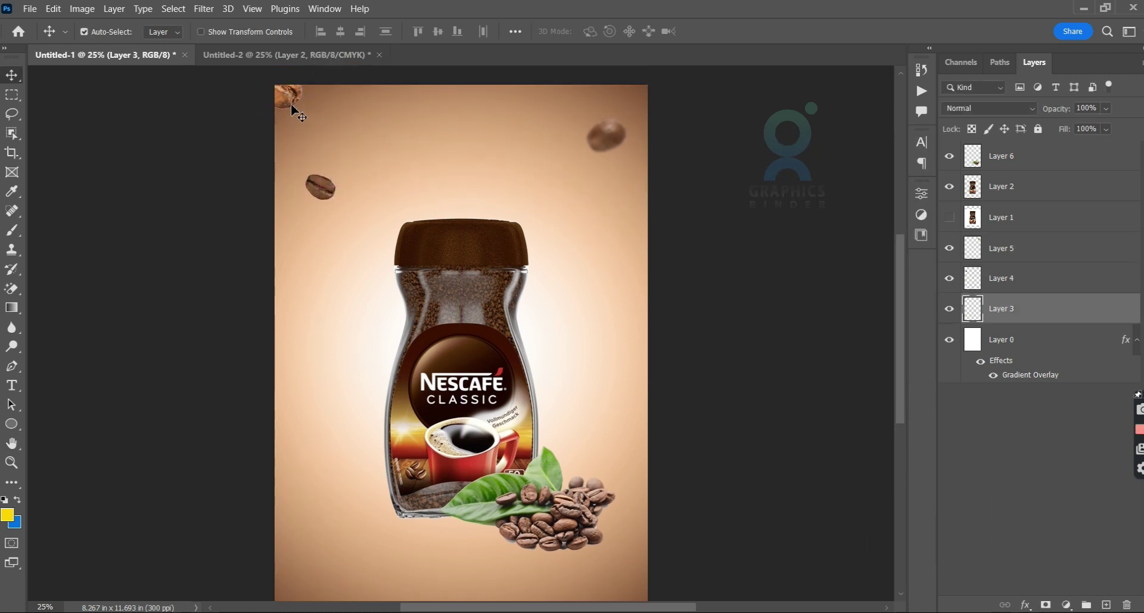
left_click_drag(328, 192, 510, 135)
key("ctrl+t")
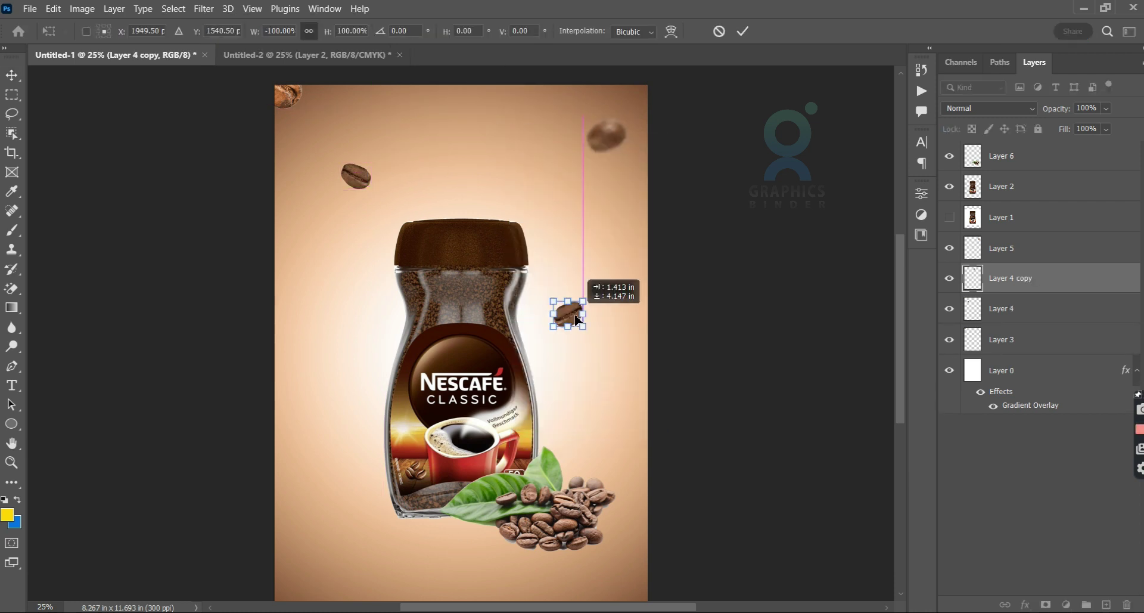
left_click_drag(577, 319, 577, 340)
key("Return")
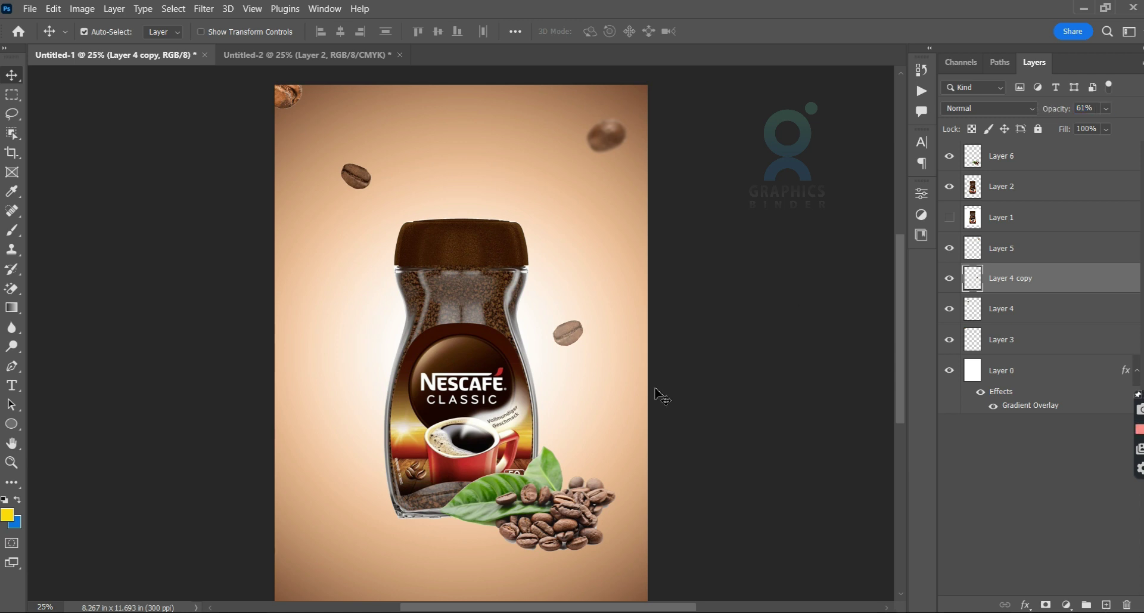
- Gaussian-blur another bean copy and scatter more resized bean duplicates beside the jar
left_click(209, 9)
mouse_move(212, 187)
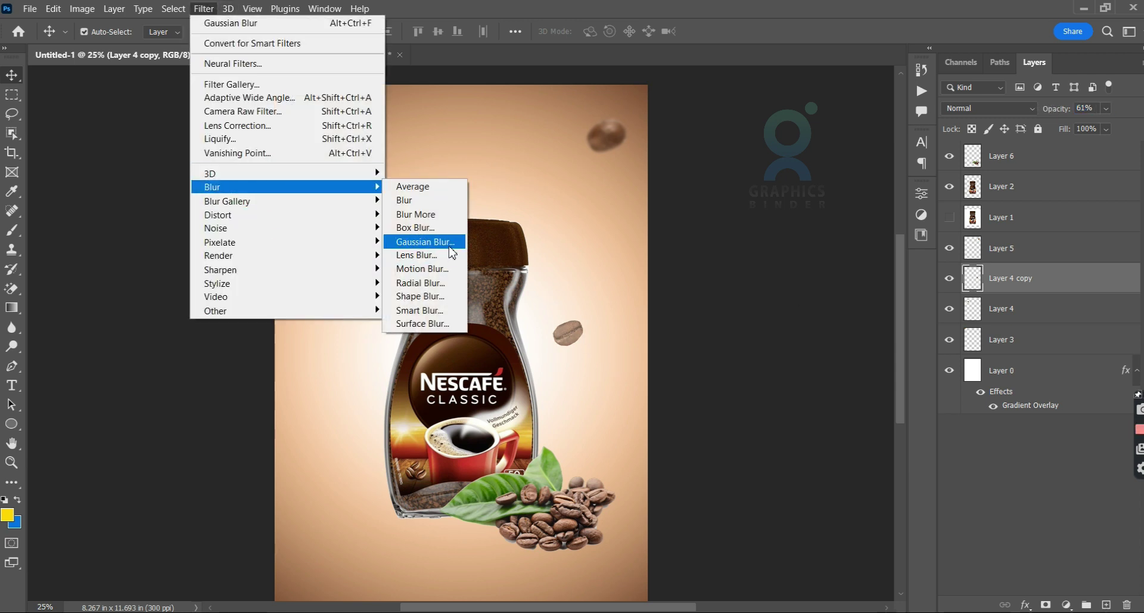
left_click(620, 241)
left_click(895, 171)
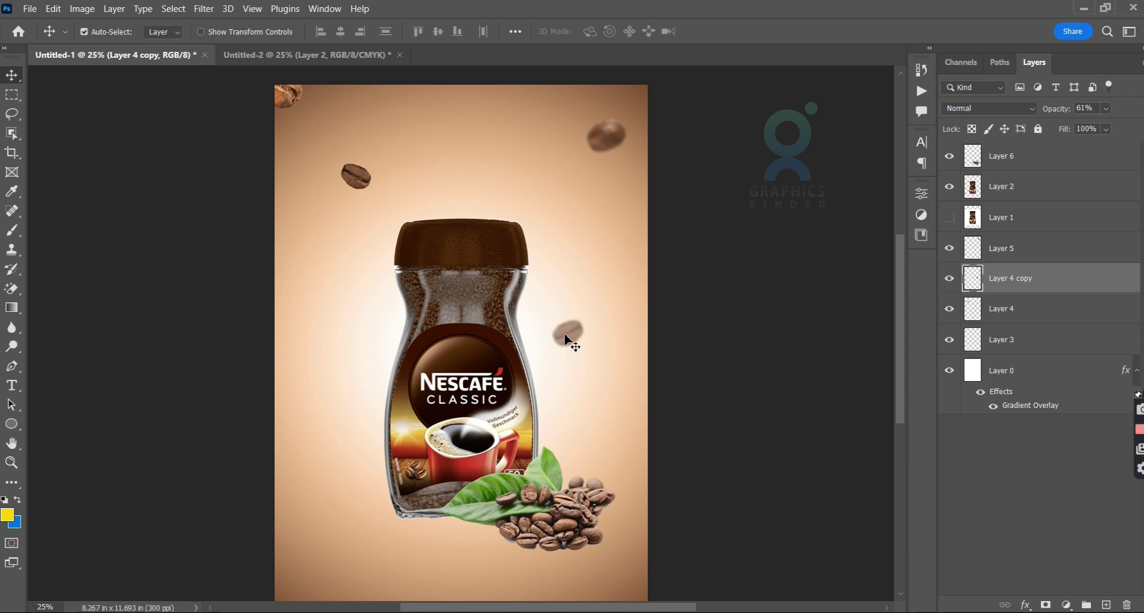
mouse_move(566, 341)
left_mouse_down()
mouse_move(399, 267)
mouse_move(352, 213)
left_mouse_up()
key("ctrl+t")
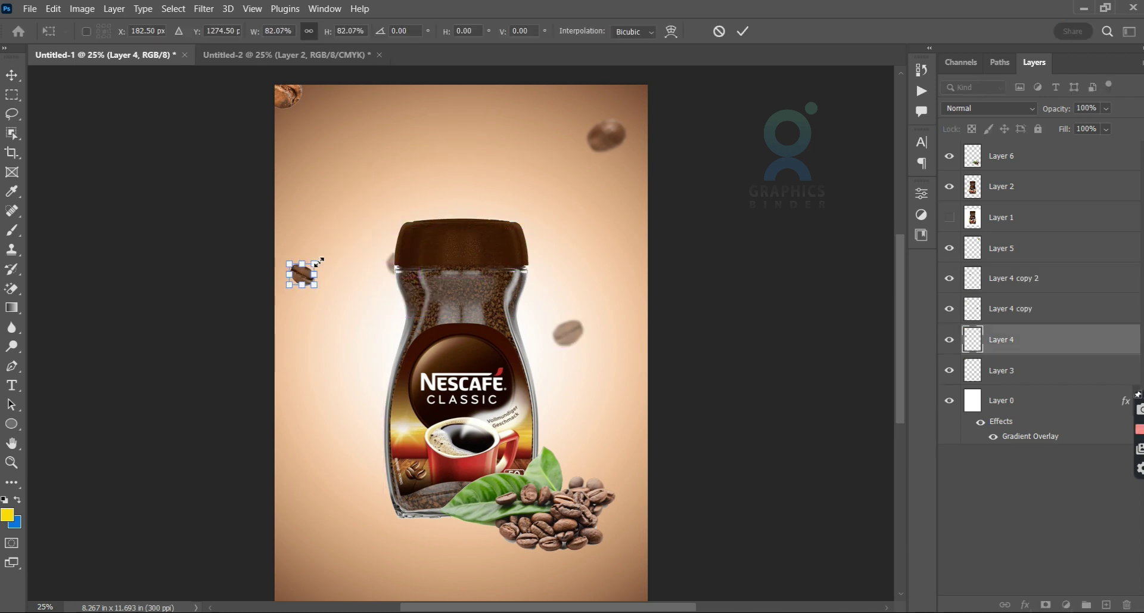
key("Return")
mouse_move(571, 362)
left_mouse_down()
mouse_move(485, 226)
mouse_move(377, 448)
left_mouse_up()
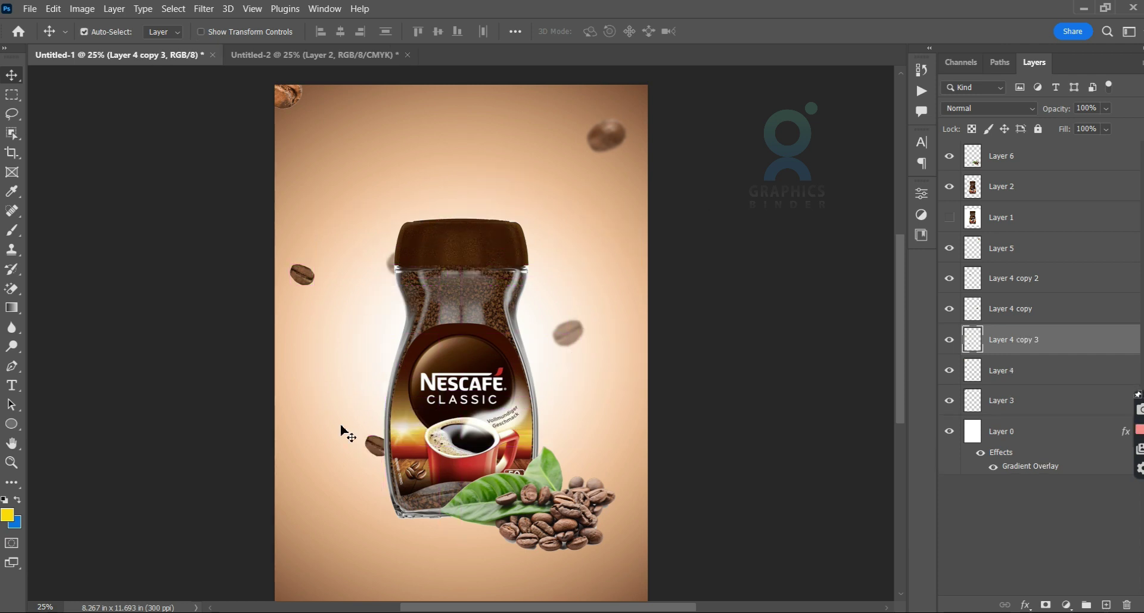
left_click(364, 572)
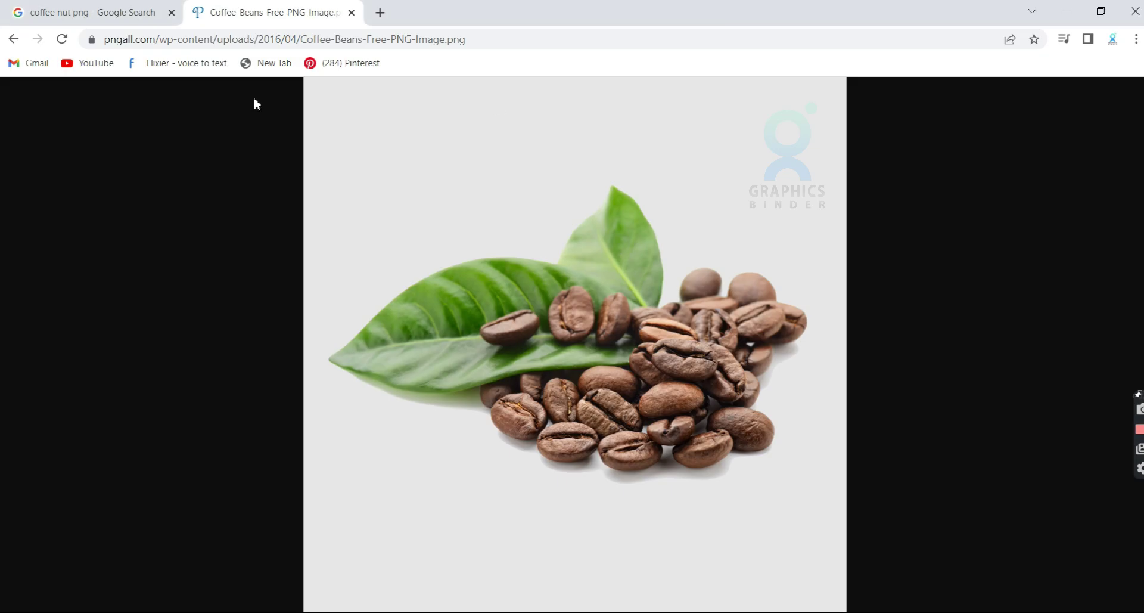
- Close the beans PNG tab and scroll down the coffee nut png image results
left_click(352, 12)
scroll(916, 286, "down", 5)
scroll(904, 344, "down", 4)
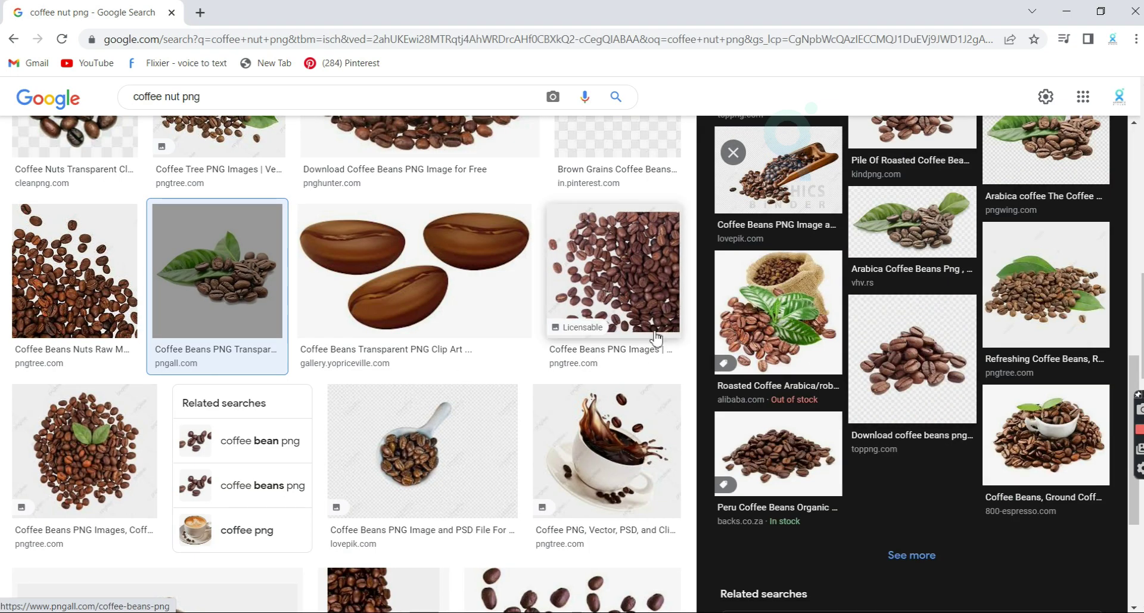
scroll(900, 414, "down", 5)
scroll(900, 414, "down", 3)
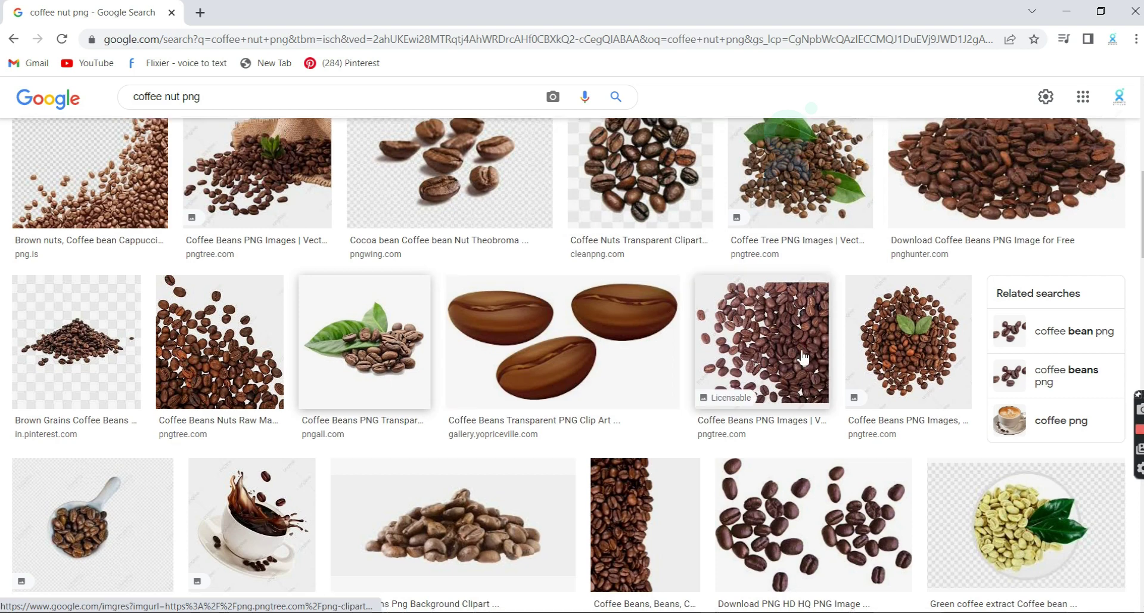
scroll(635, 360, "down", 3)
scroll(635, 361, "down", 3)
- Visit the splashing coffee cup's Pngtree source page and dismiss the sale pop-up
left_click(644, 321)
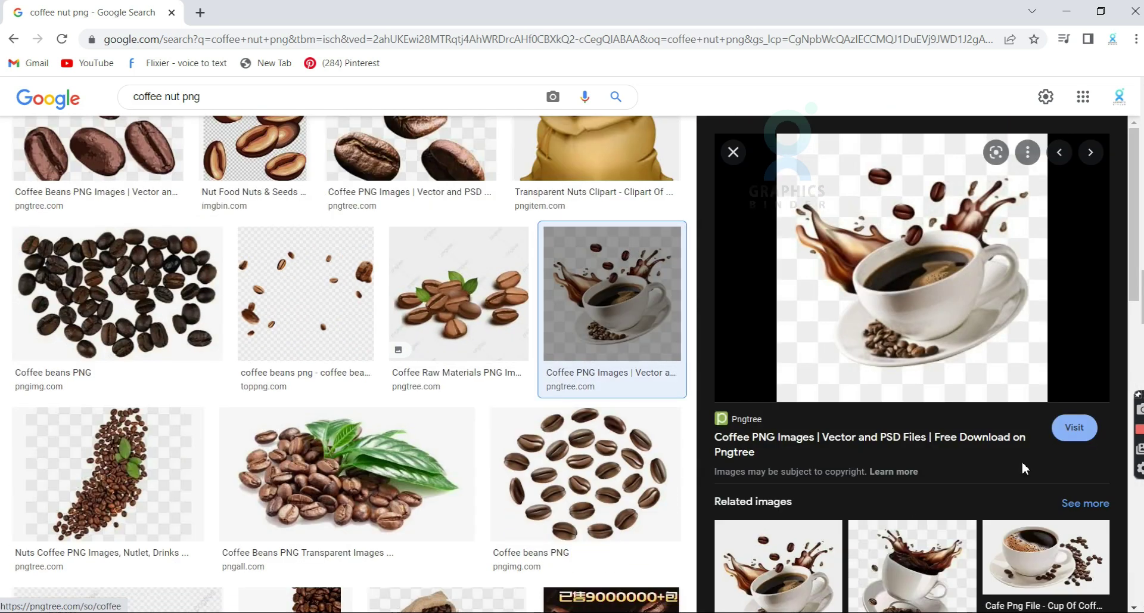
left_click(899, 308)
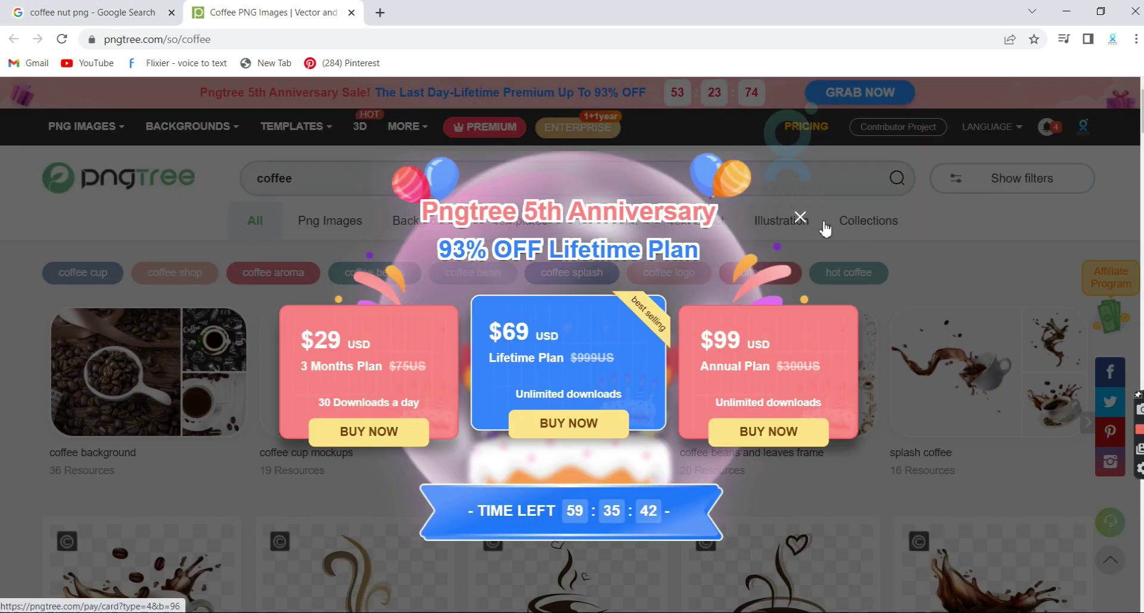
left_click(799, 218)
scroll(898, 236, "down", 4)
scroll(918, 173, "down", 5)
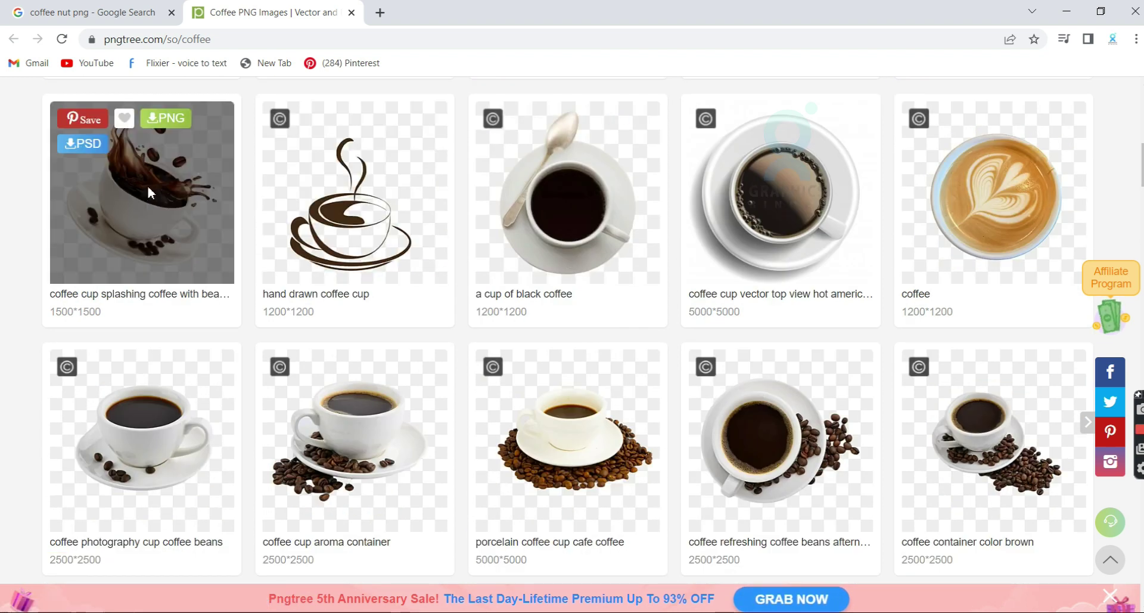
- Try downloading the coffee-splash PNG from Pngtree, hit the download limit, and close that page
left_click(141, 197)
left_click(822, 241)
left_click(916, 164)
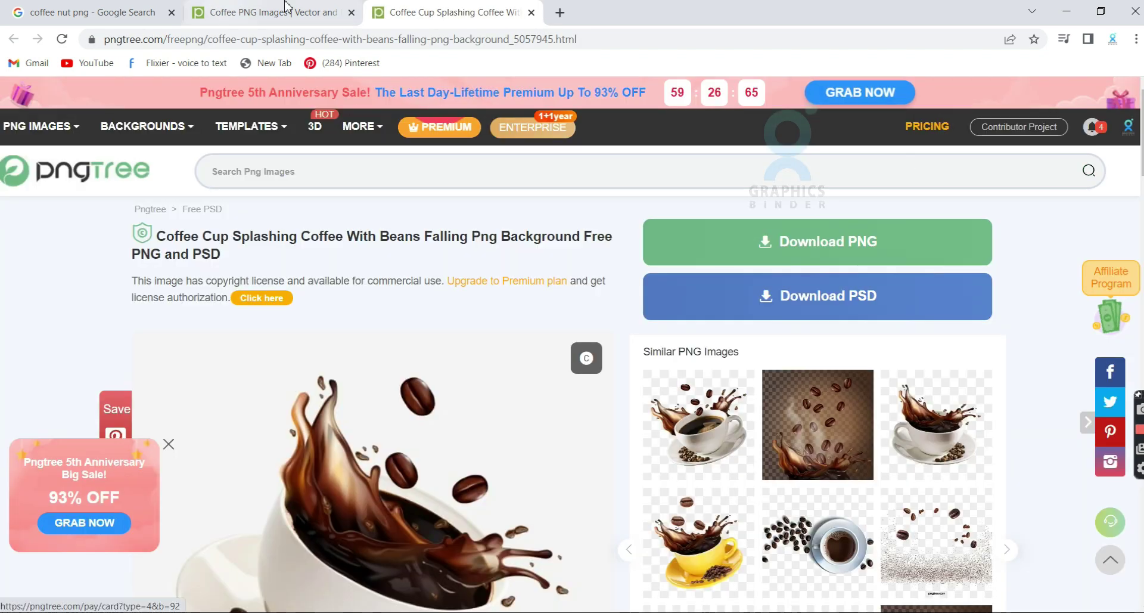
left_click(531, 13)
- View the coffee-splash image full size in a new tab, then close it
right_click(137, 186)
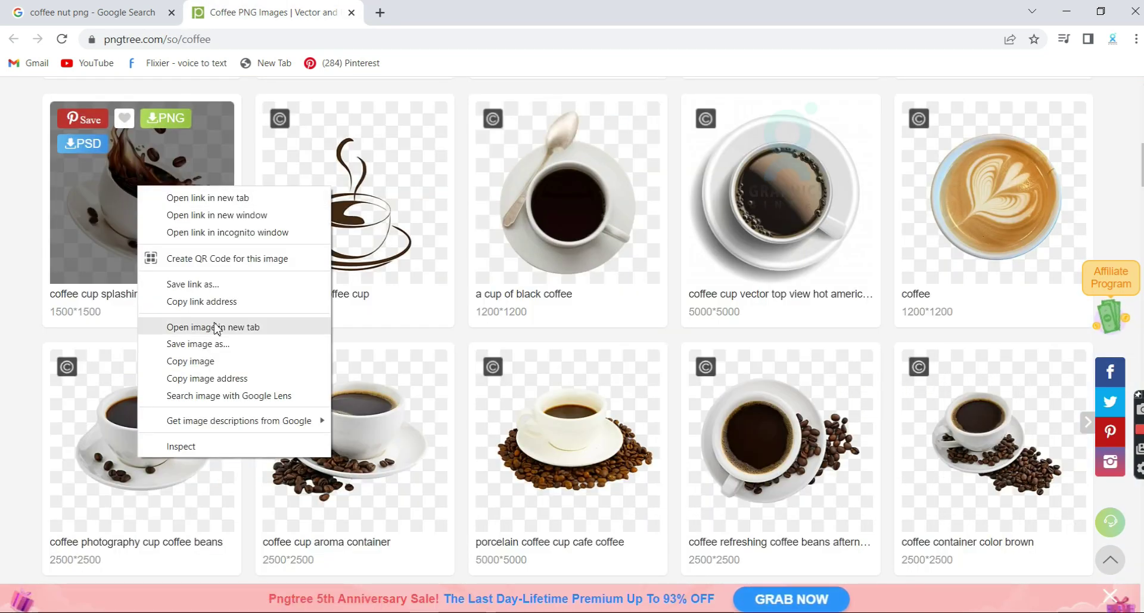
left_click(217, 328)
left_click(430, 7)
left_click(531, 13)
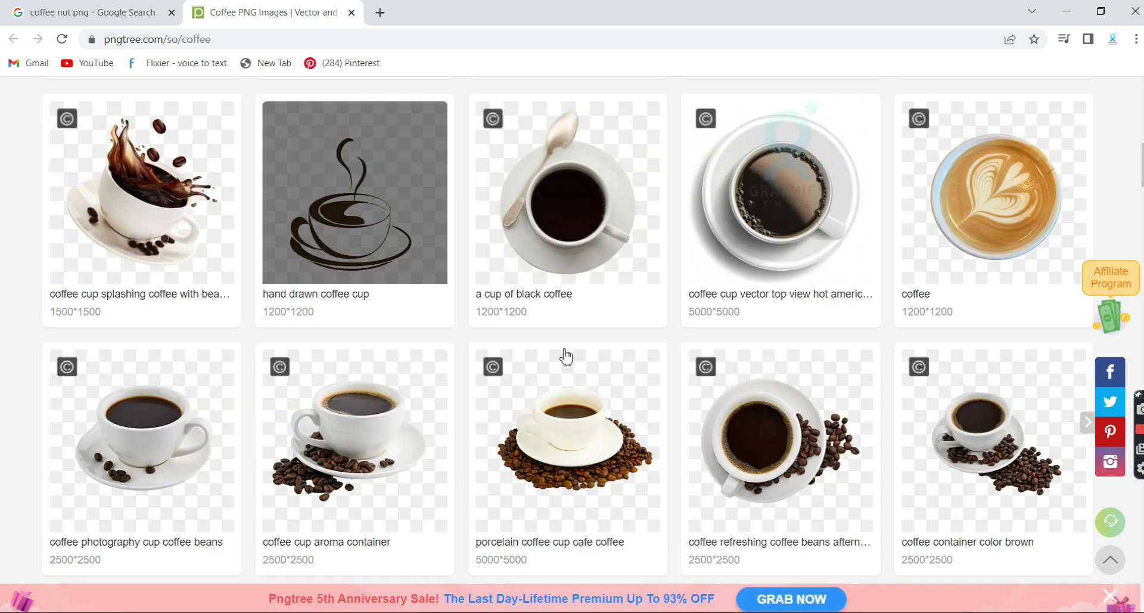
- Open the first coffee tile's page and view a similar flying cup image full size
left_click(137, 221)
scroll(513, 416, "down", 3)
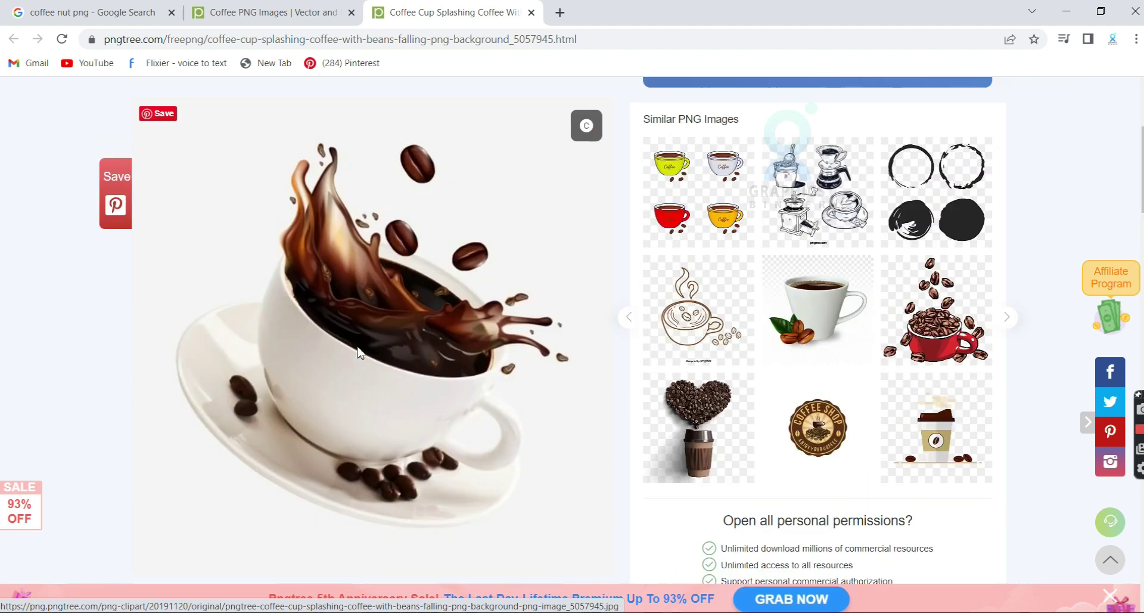
scroll(358, 355, "up", 3)
scroll(382, 340, "down", 4)
scroll(404, 327, "up", 2)
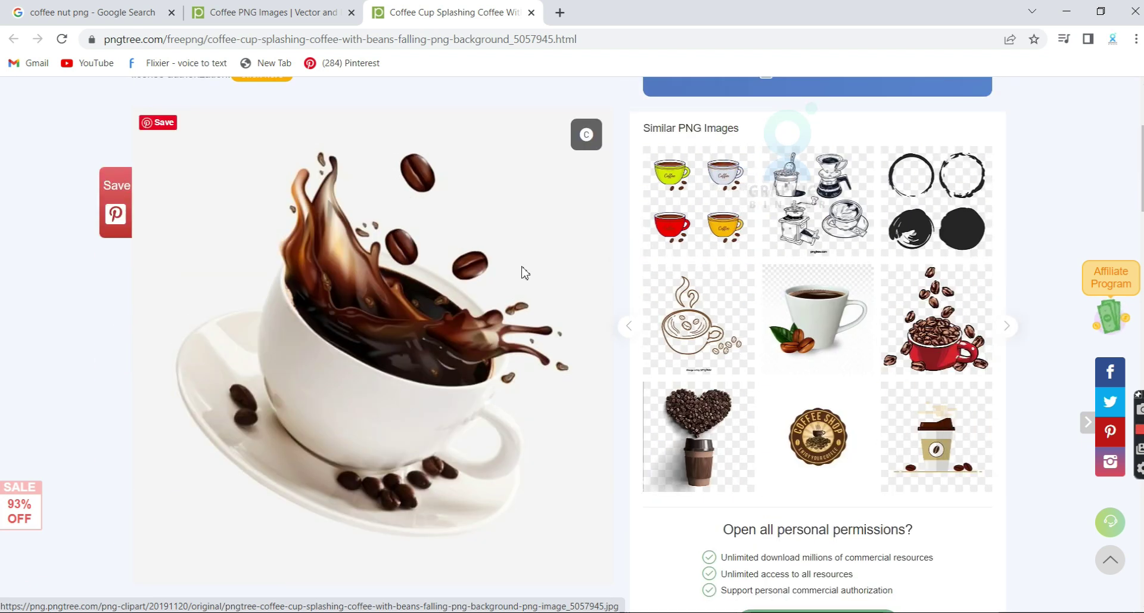
right_click(703, 209)
left_click(771, 338)
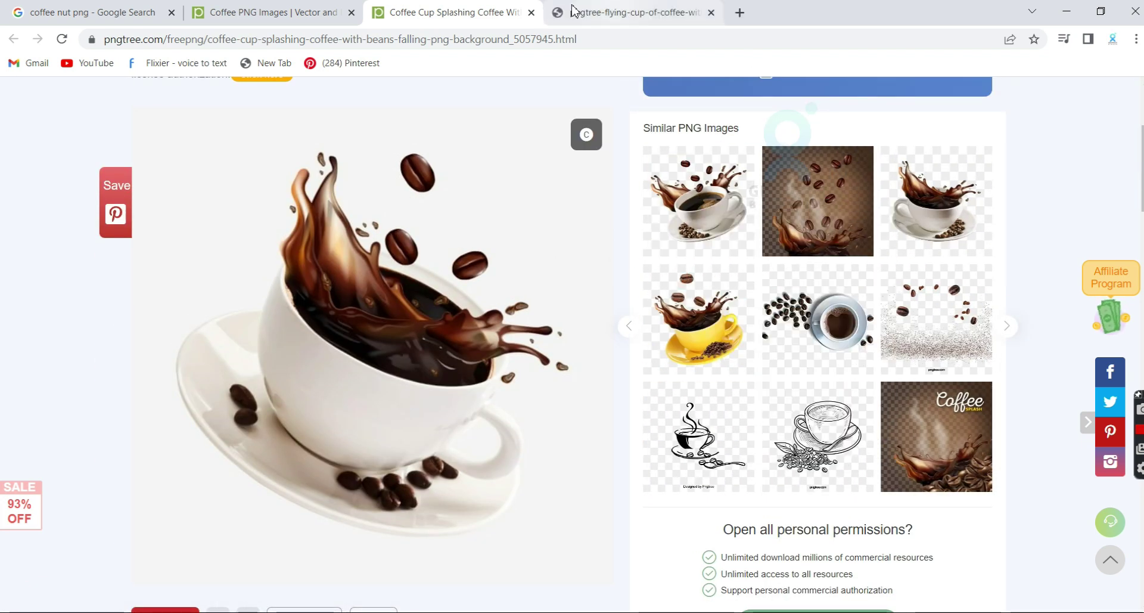
left_click(576, 13)
left_click(711, 12)
- Close the remaining Pngtree tabs, returning to the Google Images cup preview
left_click(531, 12)
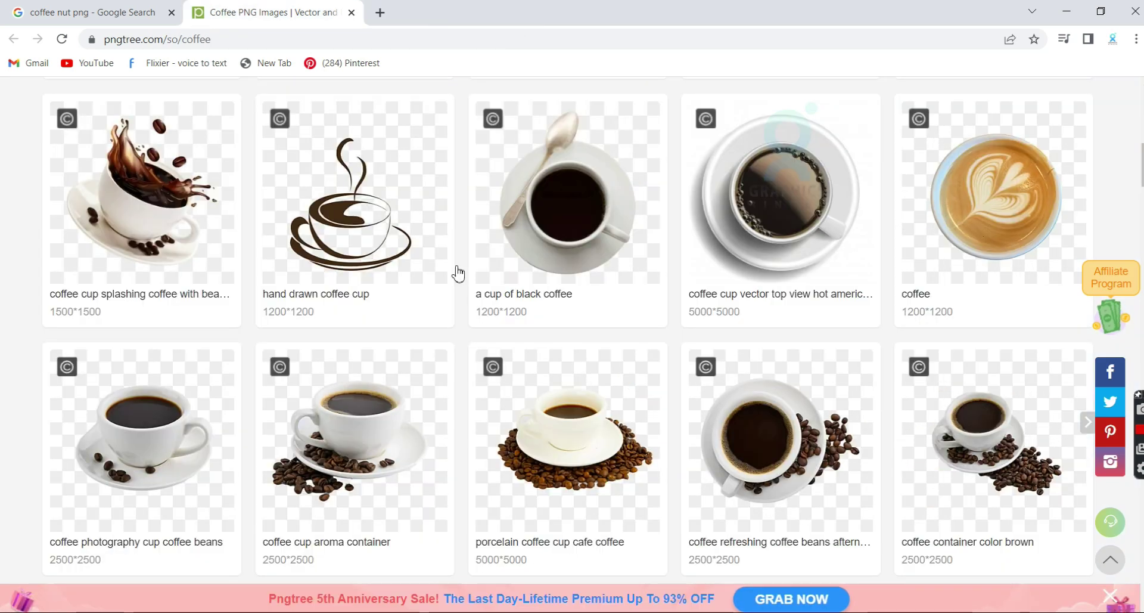
left_click(351, 12)
right_click(871, 255)
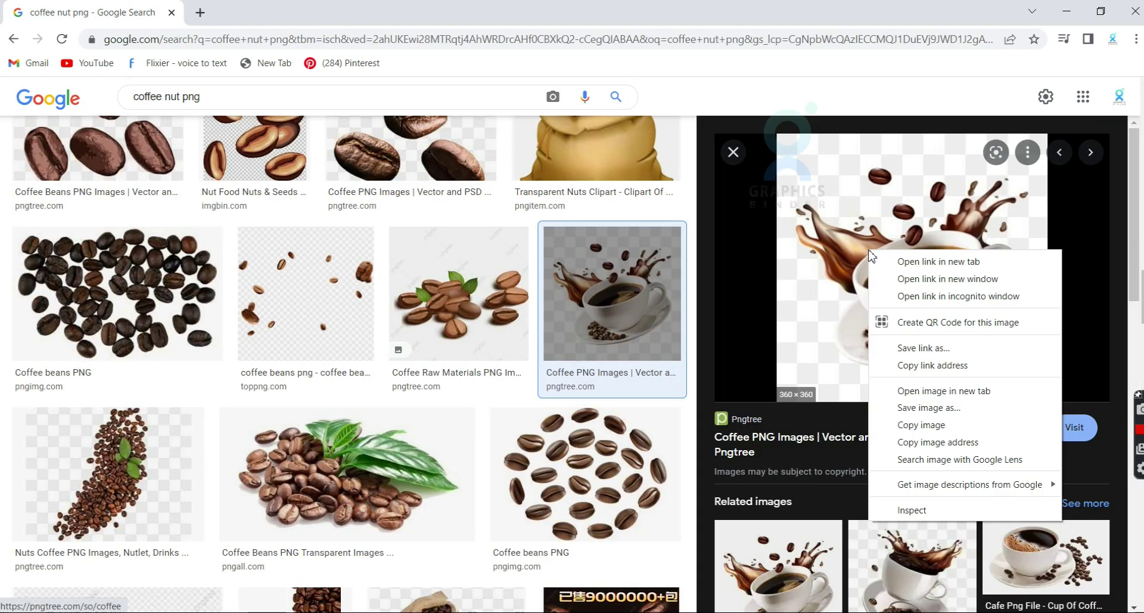
- Preview the tilted kindpng coffee cup full size in a new tab, then close it
left_click(917, 577)
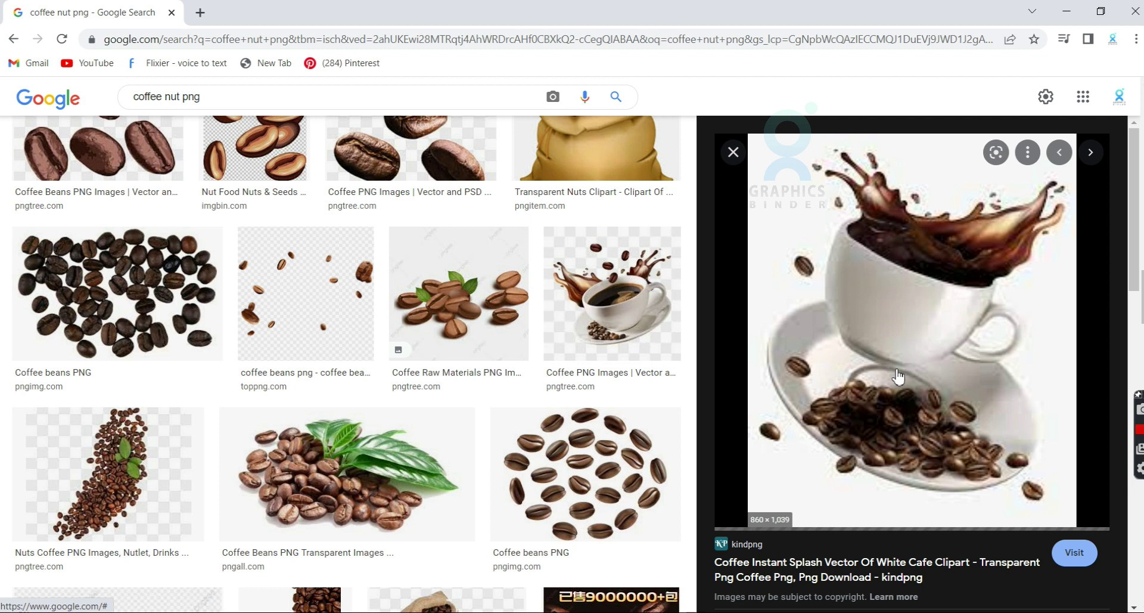
right_click(901, 319)
left_click(930, 451)
left_click(280, 12)
left_click(347, 13)
left_click(733, 153)
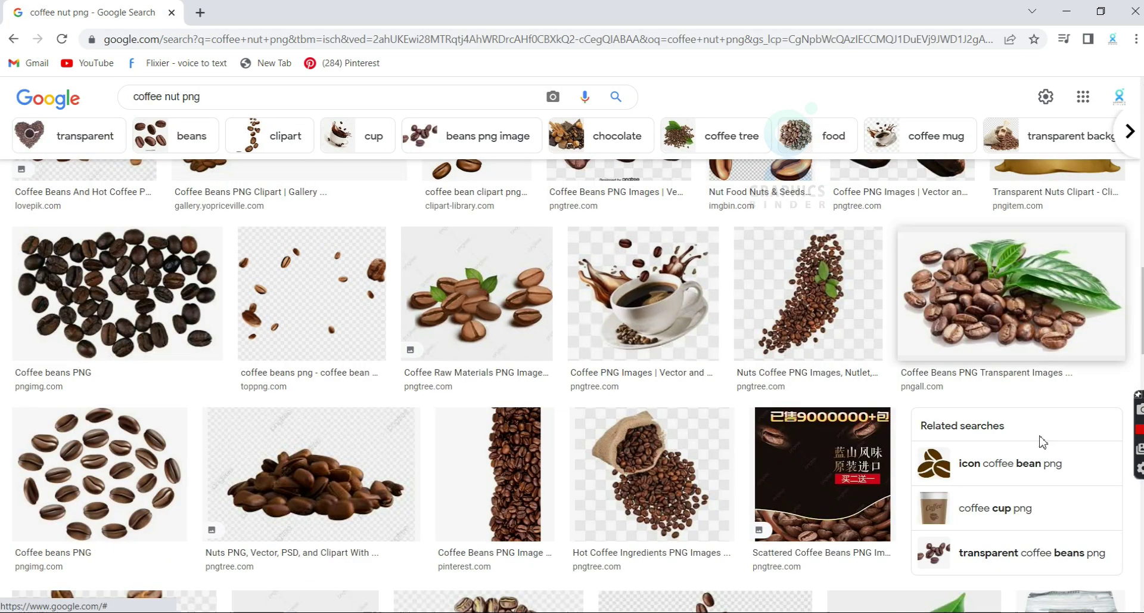
- Browse the Pngtree coffee cup preview and its related kindpng coffee-splash images
left_click(642, 286)
scroll(947, 463, "down", 3)
left_click(734, 152)
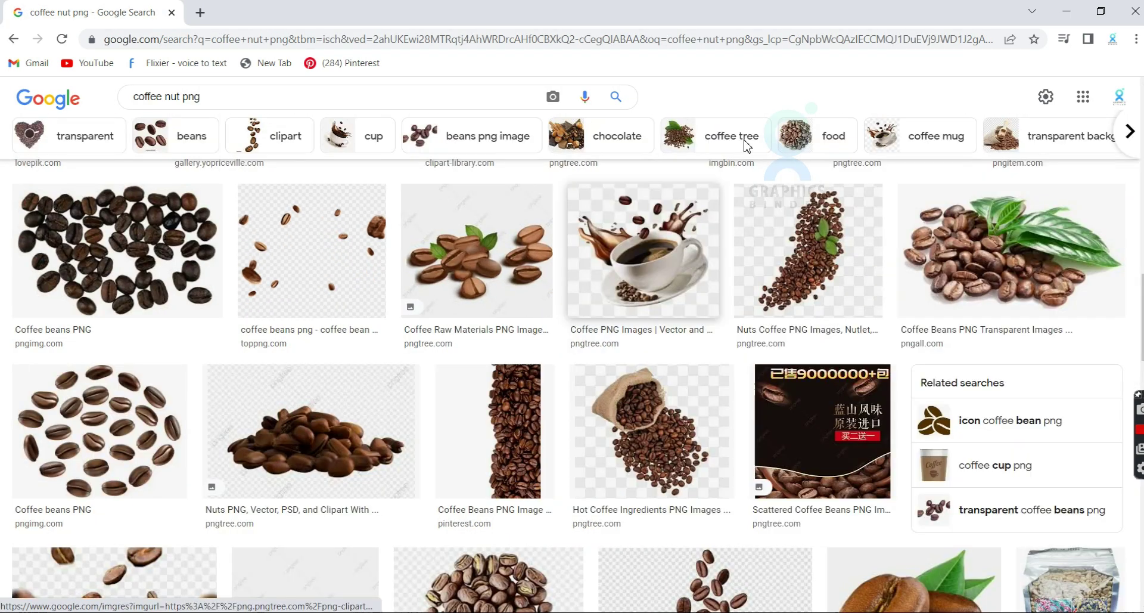
left_click(626, 259)
scroll(945, 396, "down", 3)
left_click(1080, 269)
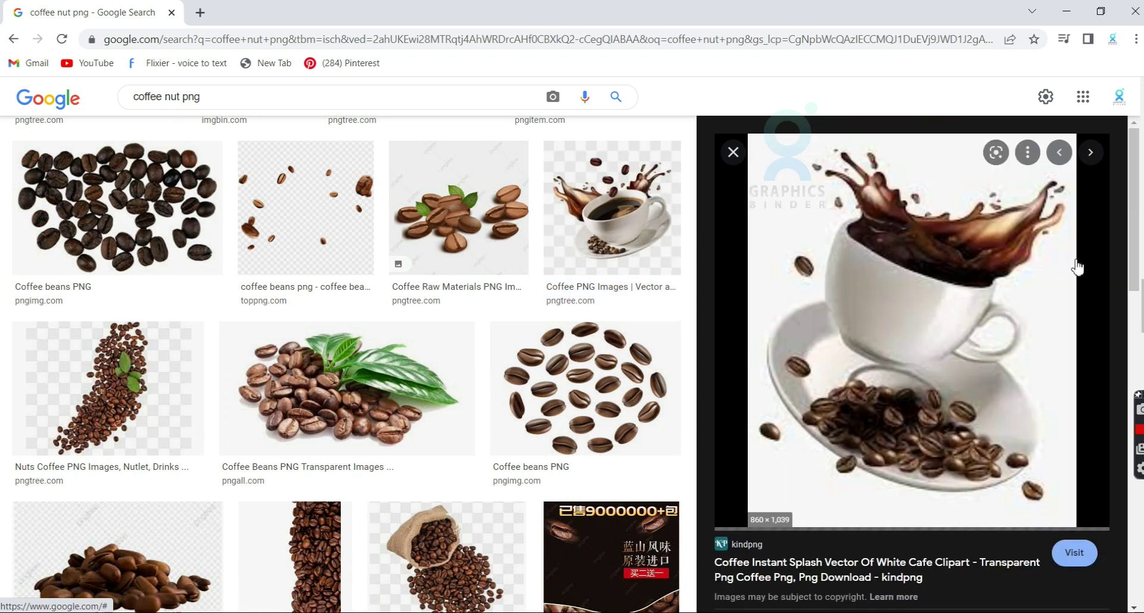
scroll(991, 319, "down", 5)
- Open the transparent Pinterest coffee cup image full size and copy it
left_click(773, 255)
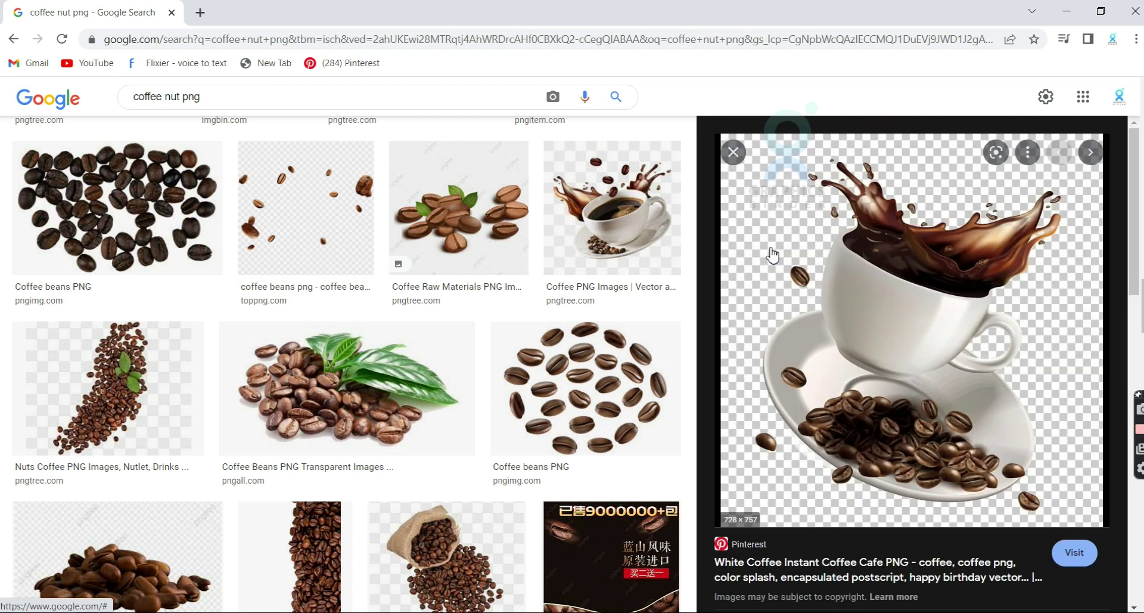
right_click(878, 331)
left_click(912, 460)
left_click(274, 12)
right_click(591, 301)
left_click(620, 350)
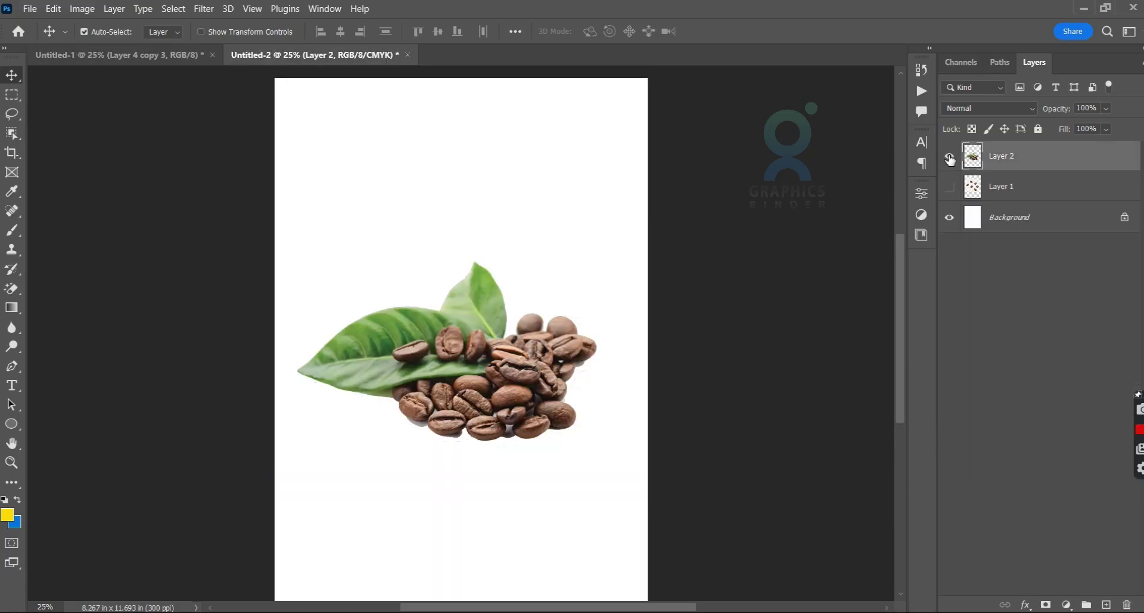
- Hide the leaf-and-beans layer, paste the coffee cup, and enlarge it
left_click(950, 158)
key("ctrl+v")
key("ctrl+t")
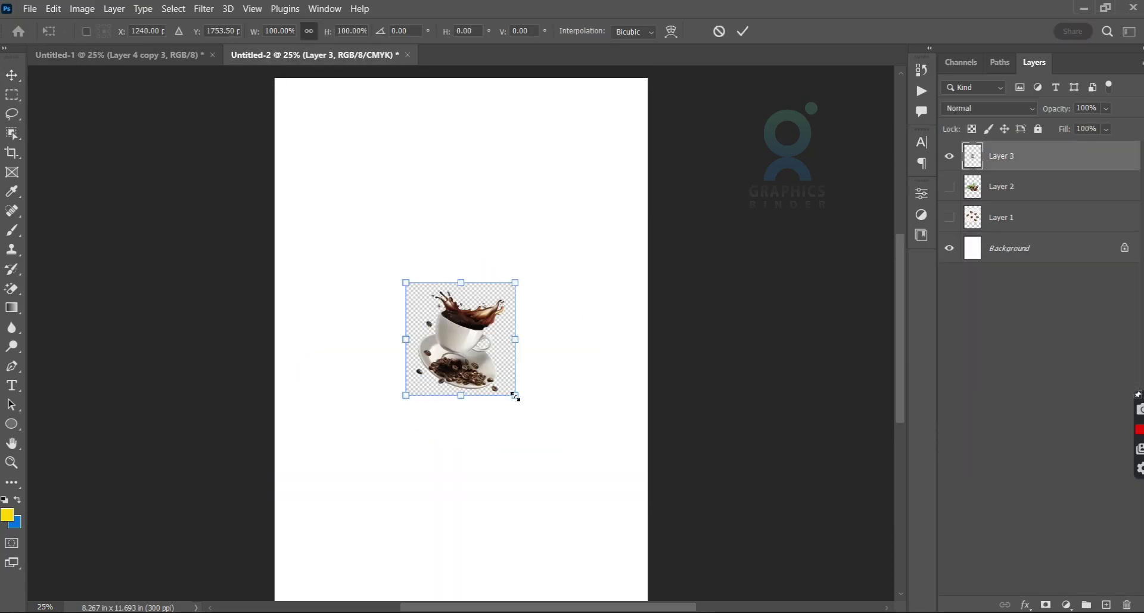
left_click_drag(515, 396, 570, 542)
key("Return")
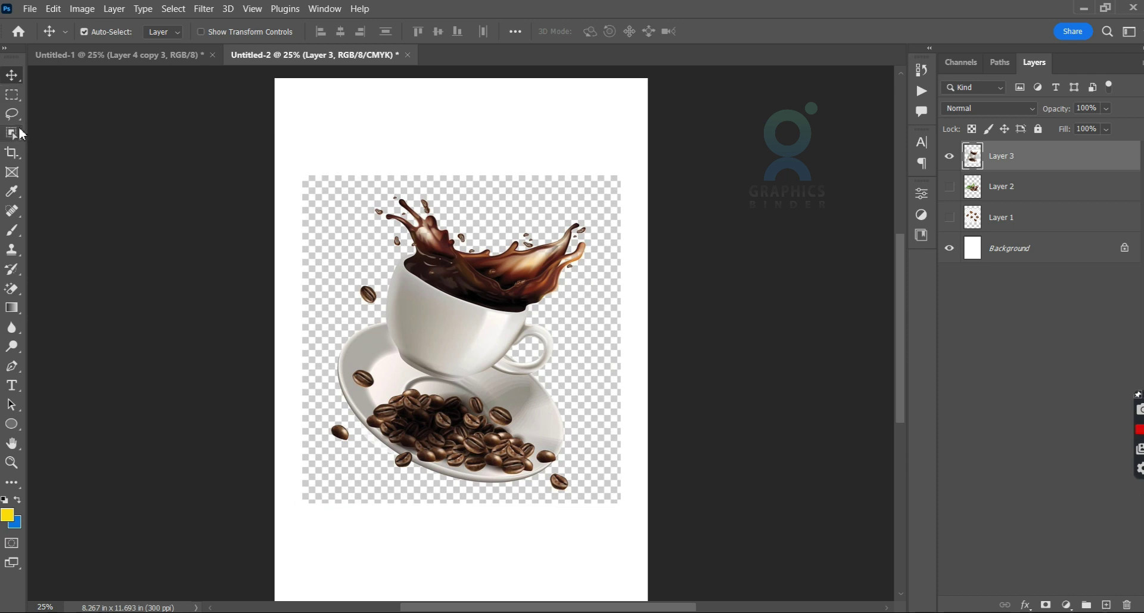
- Select the cup and saucer with a size-80 selection brush and drag them onto the poster
key("w")
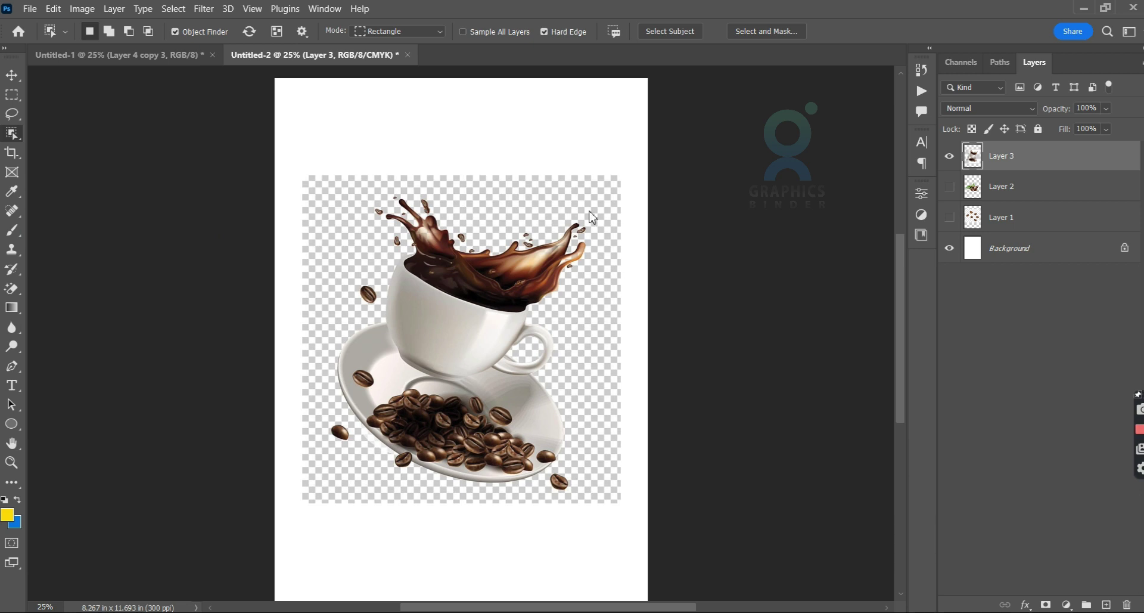
key("w")
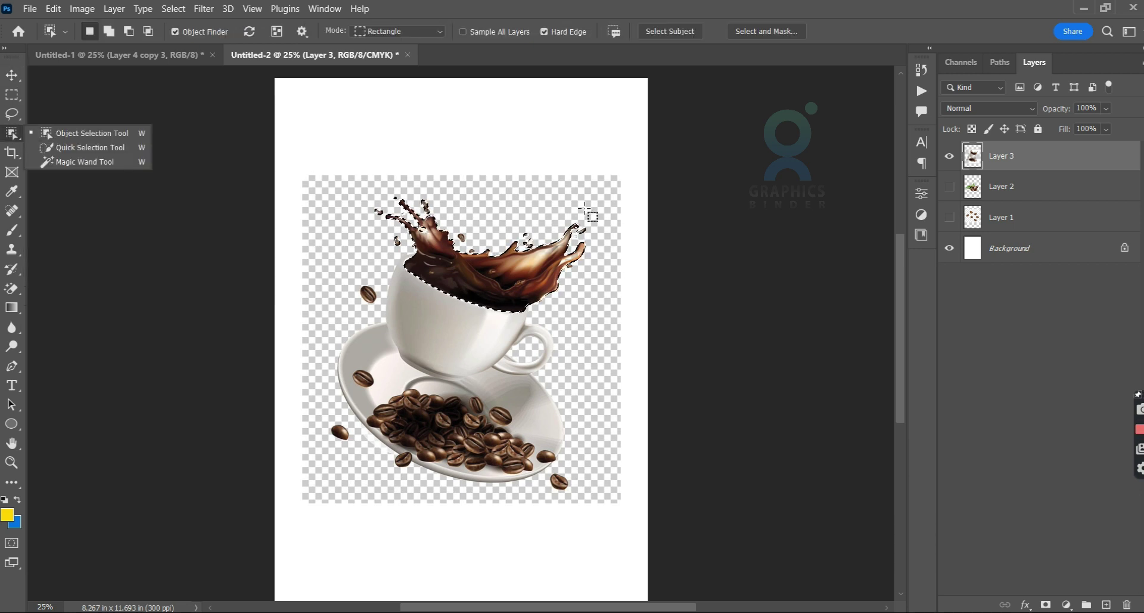
left_click_drag(602, 189, 585, 408)
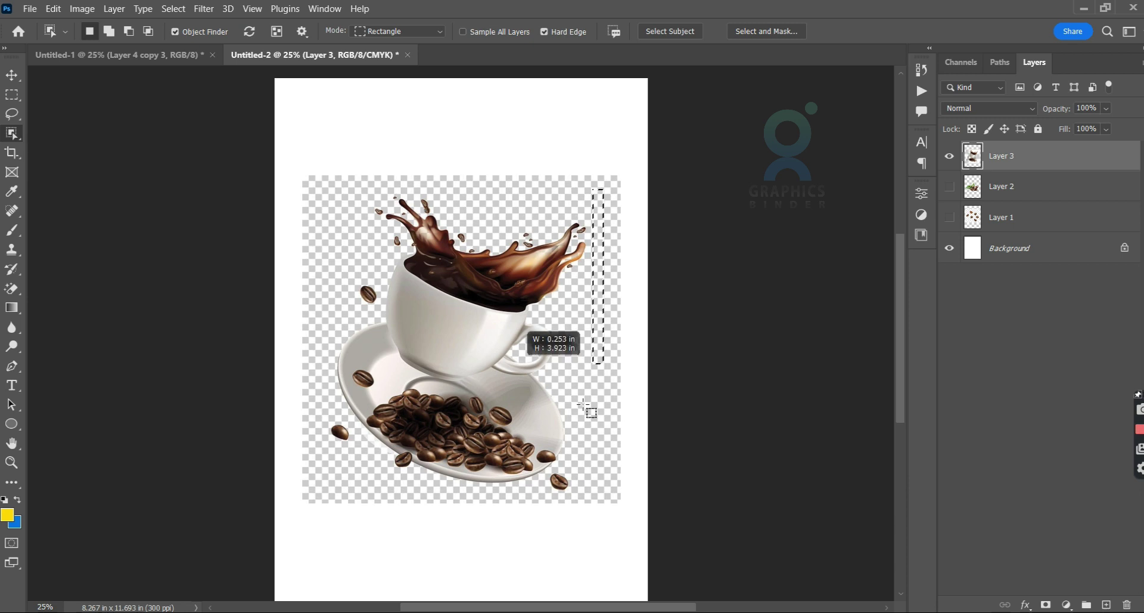
left_click_drag(377, 500, 324, 509)
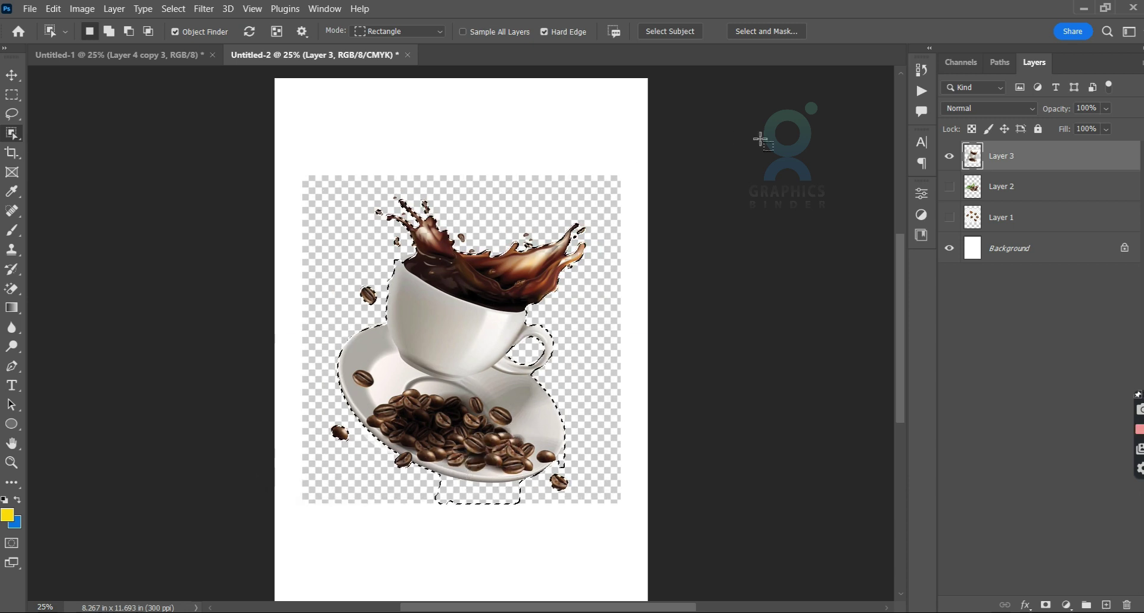
right_click(17, 135)
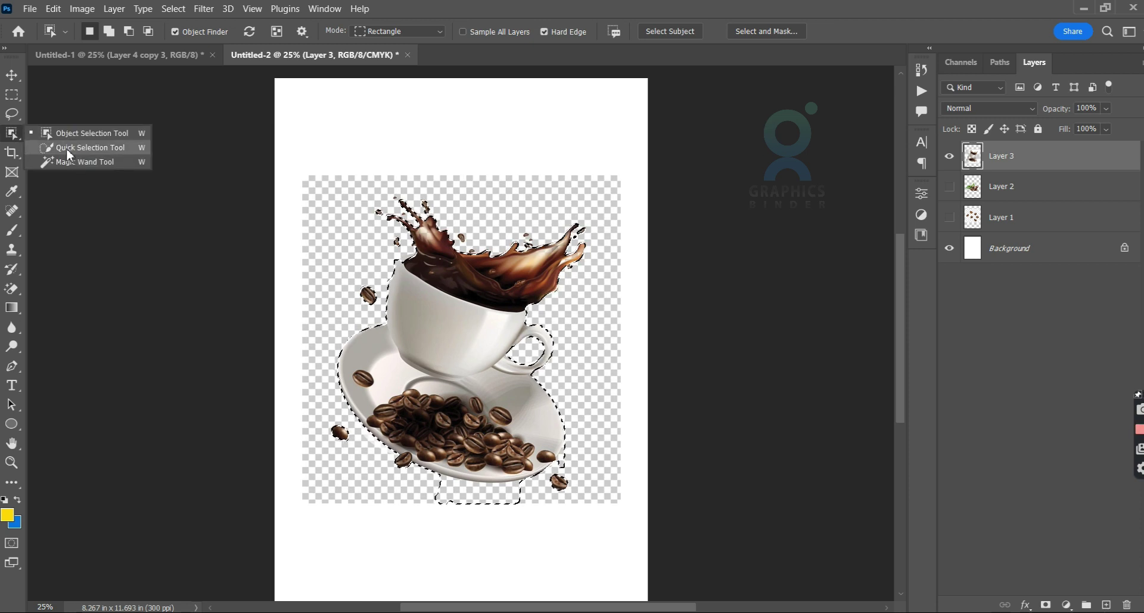
left_click(66, 148)
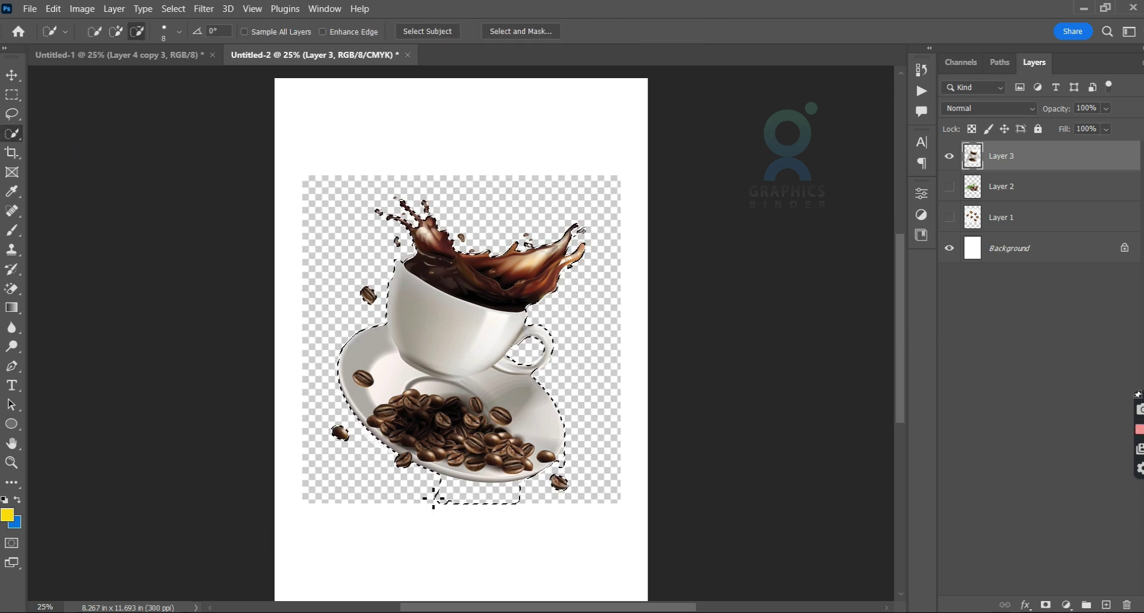
key("bracketright")
key("bracketright")
key("bracketright")
key("bracketright")
key("bracketright")
key("bracketright")
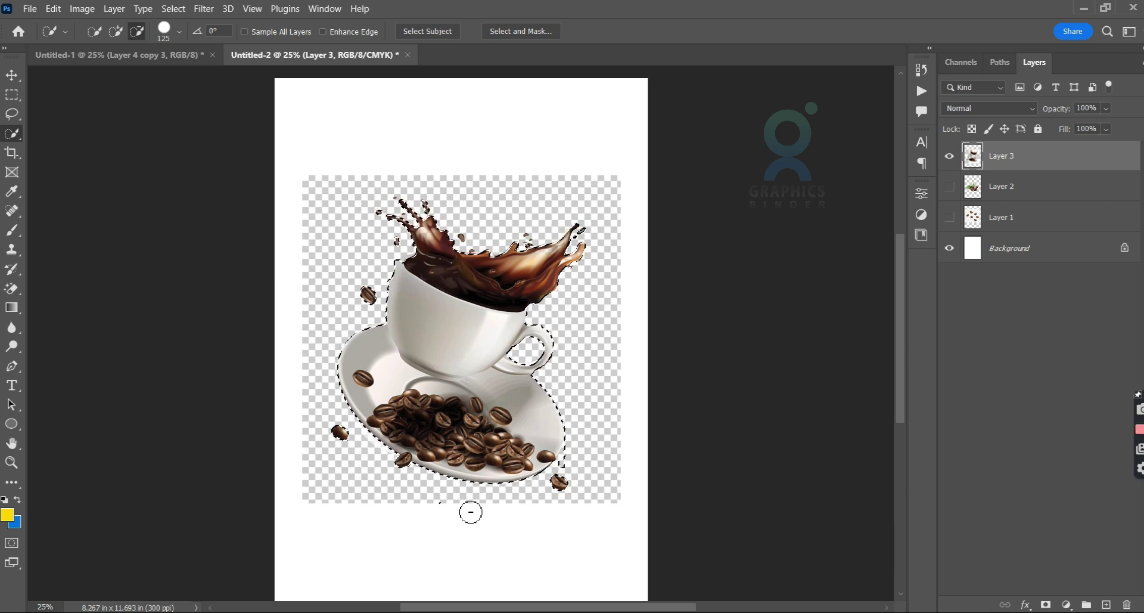
key("v")
mouse_move(468, 433)
left_mouse_down()
mouse_move(204, 114)
mouse_move(340, 349)
left_mouse_up()
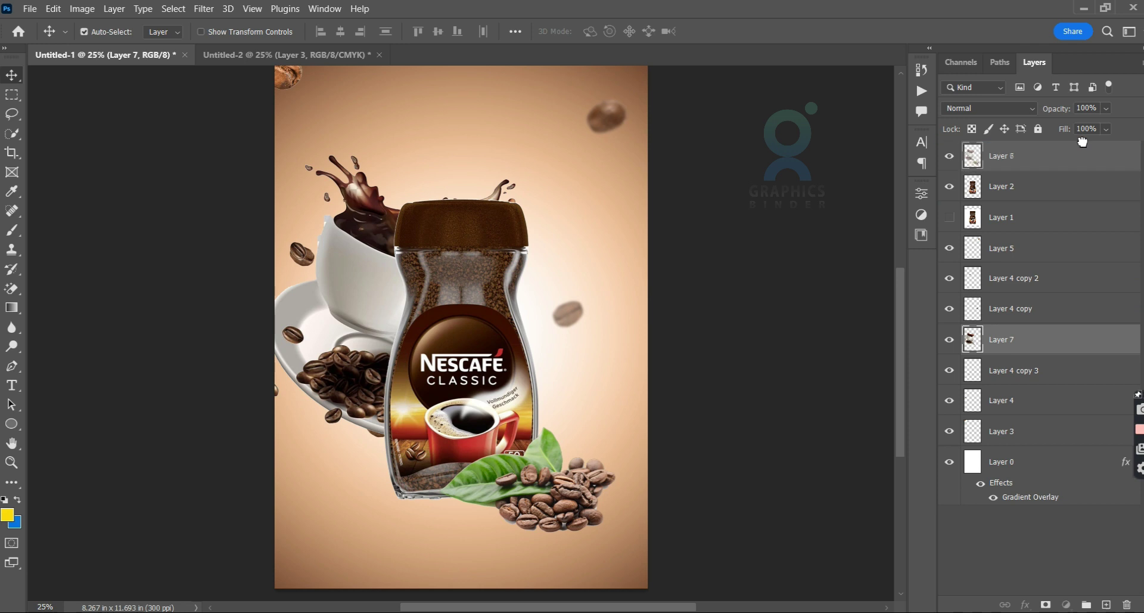
- Raise the cup layer above the jar, scale it to about 74%, and tuck it at the jar's lower right
left_click_drag(1083, 141, 1083, 142)
key("ctrl+t")
left_click_drag(515, 155, 516, 158)
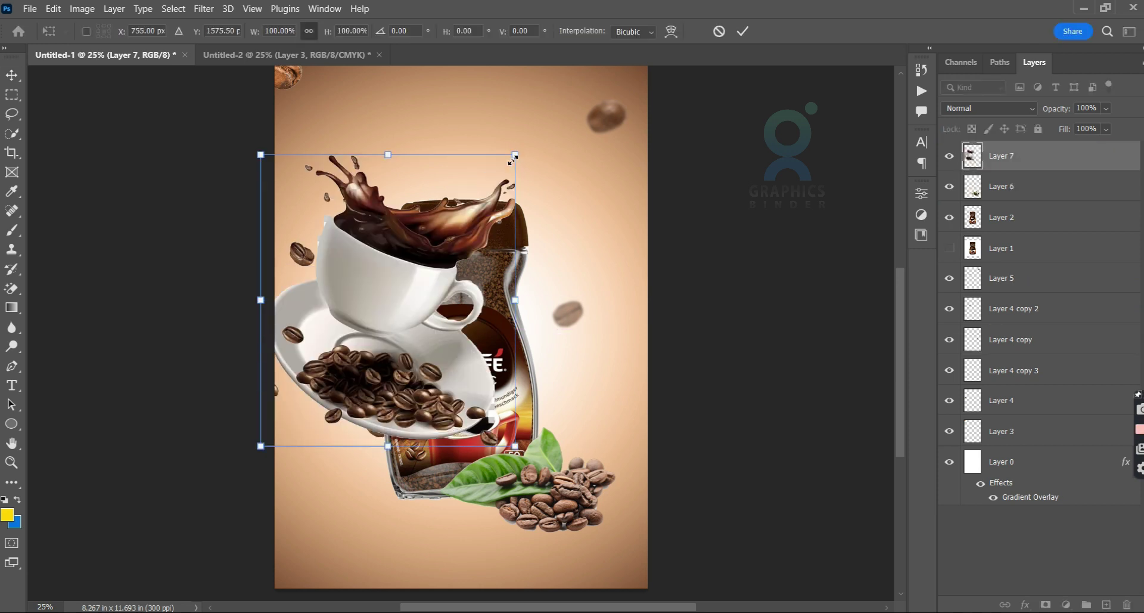
left_click_drag(517, 155, 382, 319)
mouse_move(358, 399)
left_mouse_down()
mouse_move(529, 481)
mouse_move(308, 508)
left_mouse_up()
key("Return")
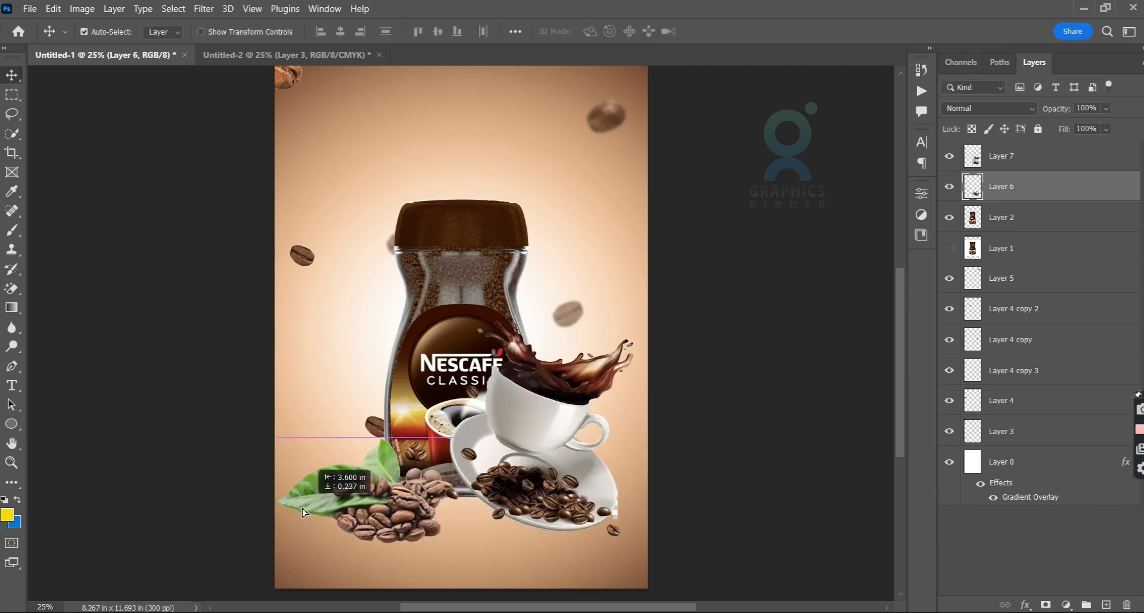
left_click_drag(571, 479, 571, 507)
- Hide the leaf-and-beans cluster and reposition the jar and cup together on the poster
key("ctrl+comma")
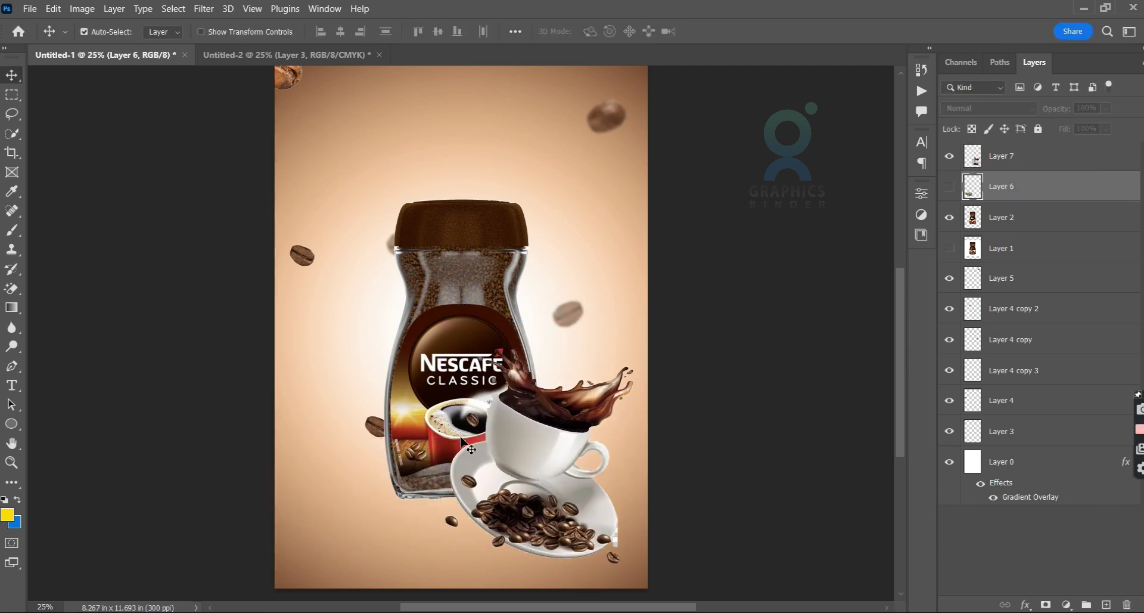
left_click_drag(418, 429, 361, 429)
left_click_drag(524, 515, 490, 499)
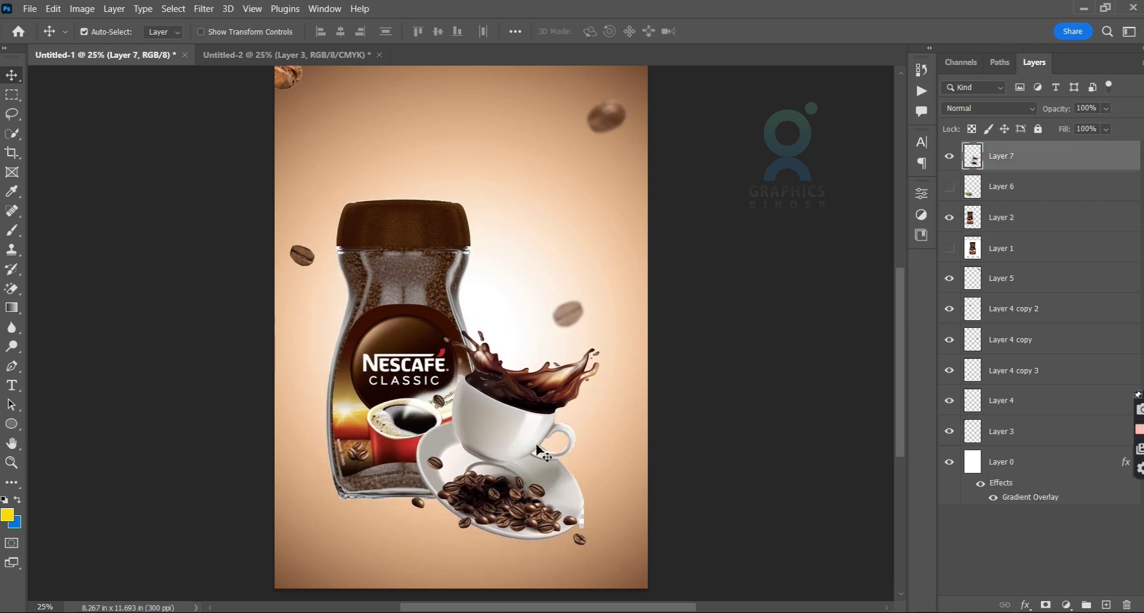
left_click(409, 329, "shift")
left_click_drag(409, 329, 416, 285)
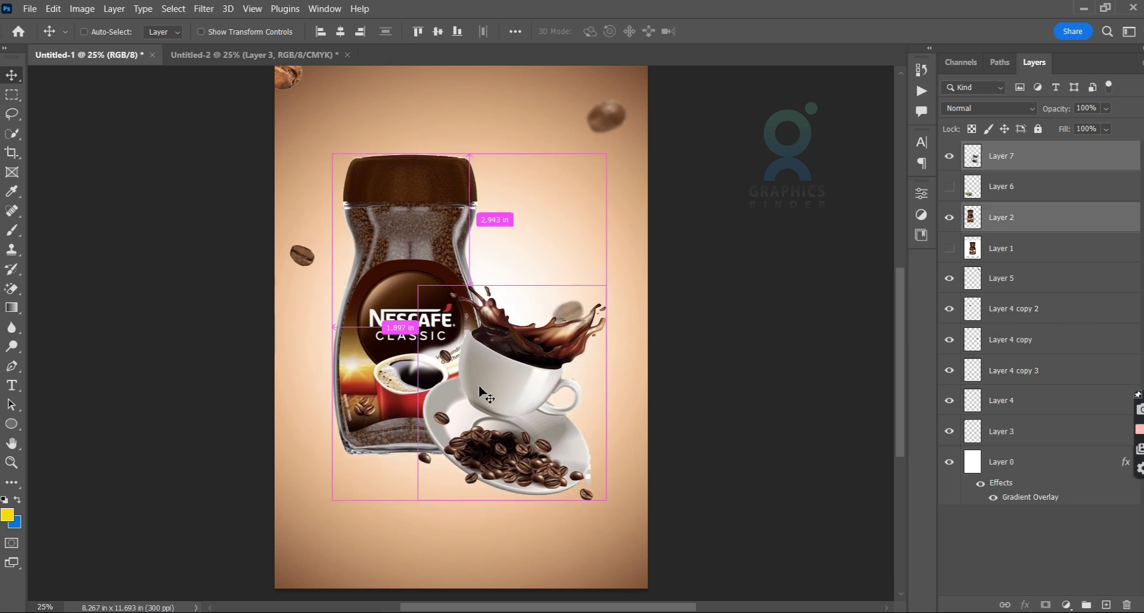
left_click_drag(483, 393, 520, 426)
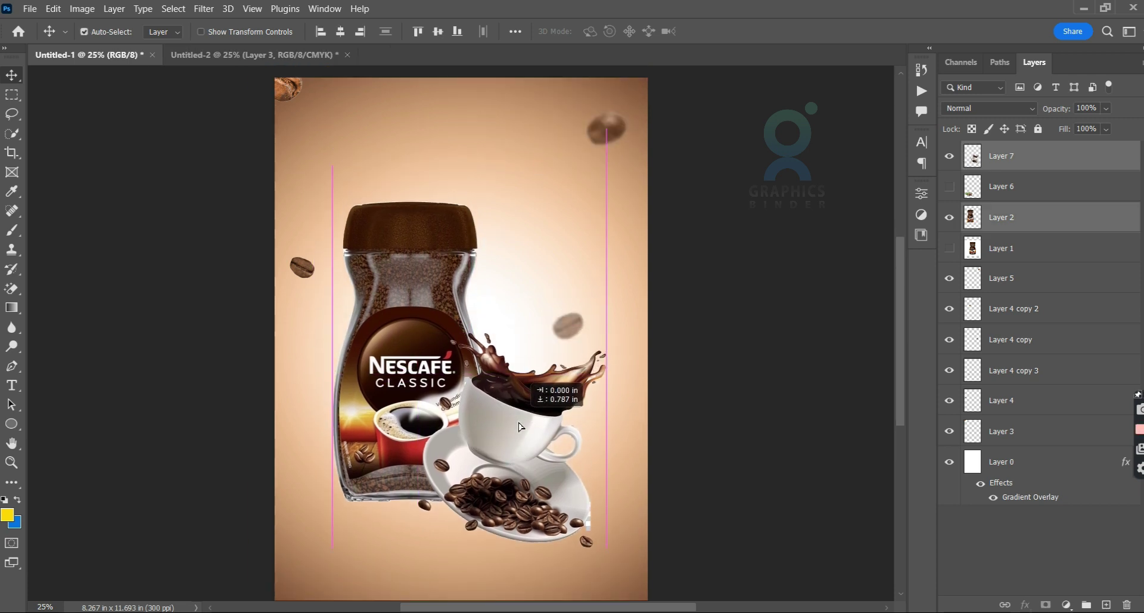
left_click(715, 390)
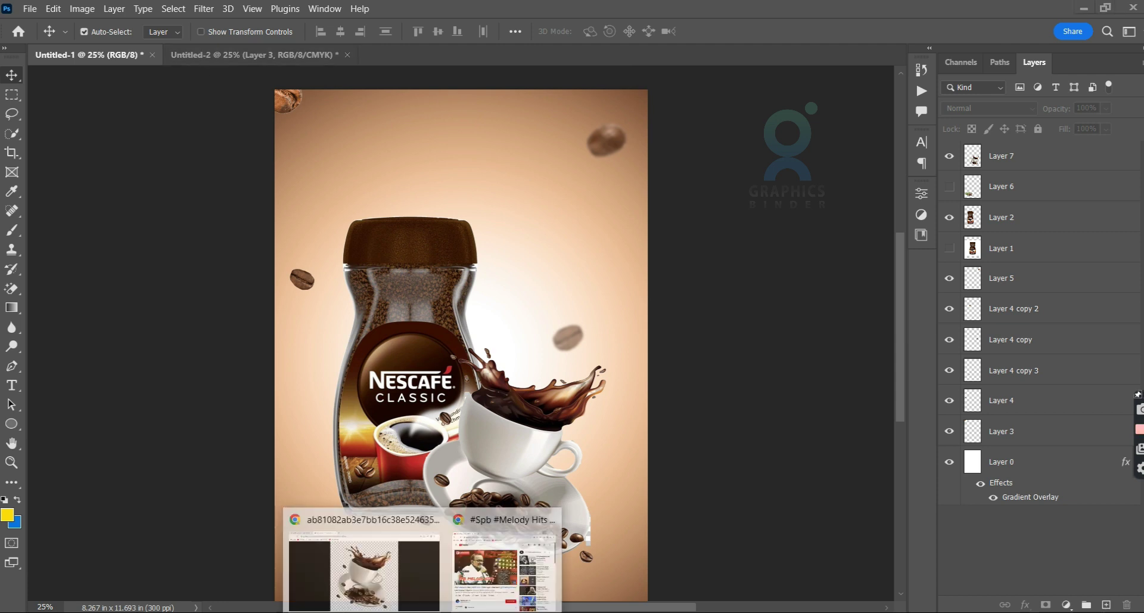
left_click(365, 566)
left_click(351, 12)
- Browse the coffee nut png results, previewing several coffee-bean and bean-pile images
scroll(409, 360, "down", 2)
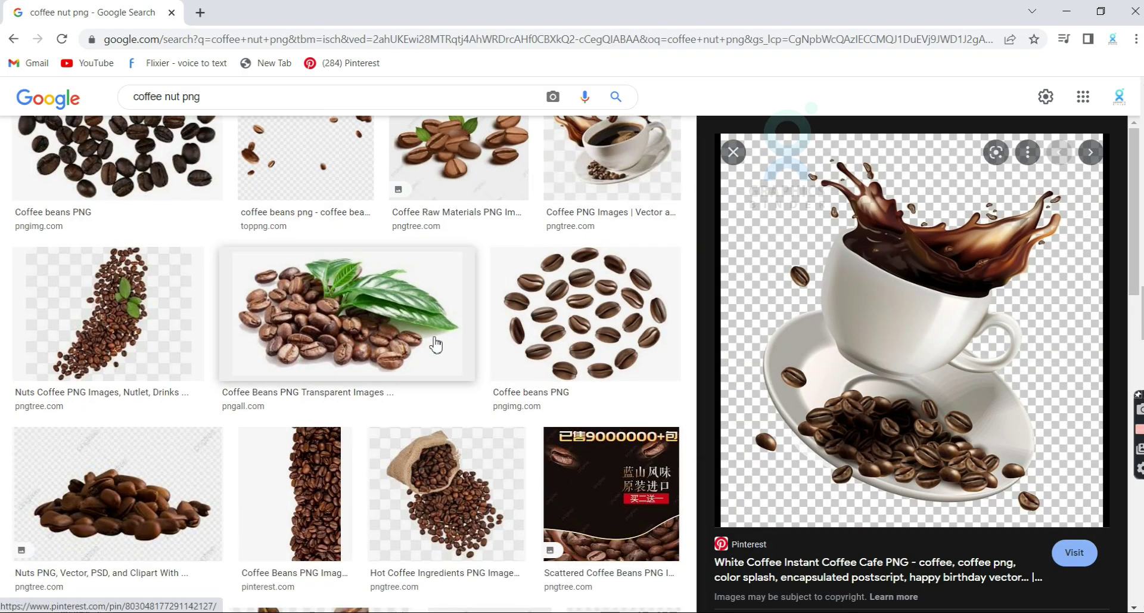
scroll(436, 344, "down", 5)
scroll(436, 344, "down", 5)
scroll(436, 344, "down", 5)
scroll(494, 345, "down", 6)
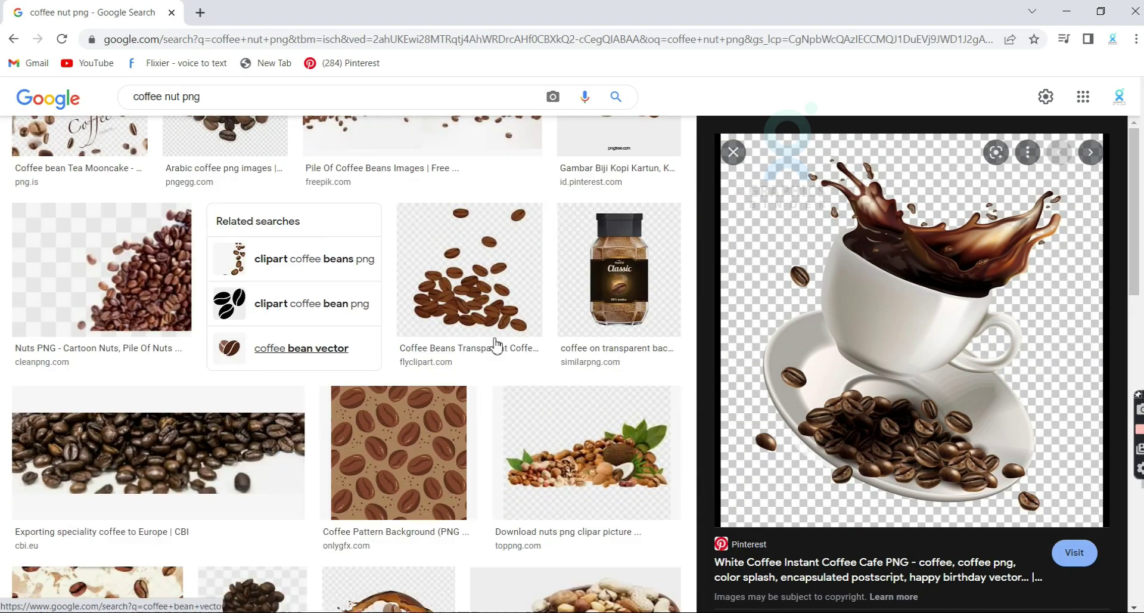
scroll(495, 345, "down", 1)
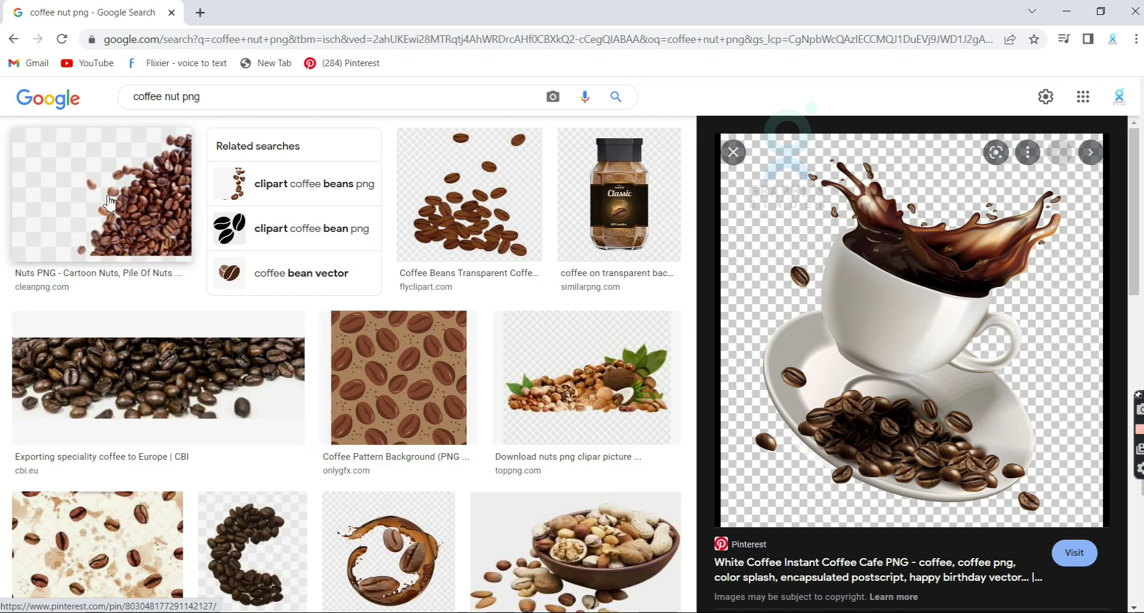
left_click(102, 197)
scroll(895, 388, "down", 2)
scroll(980, 330, "down", 4)
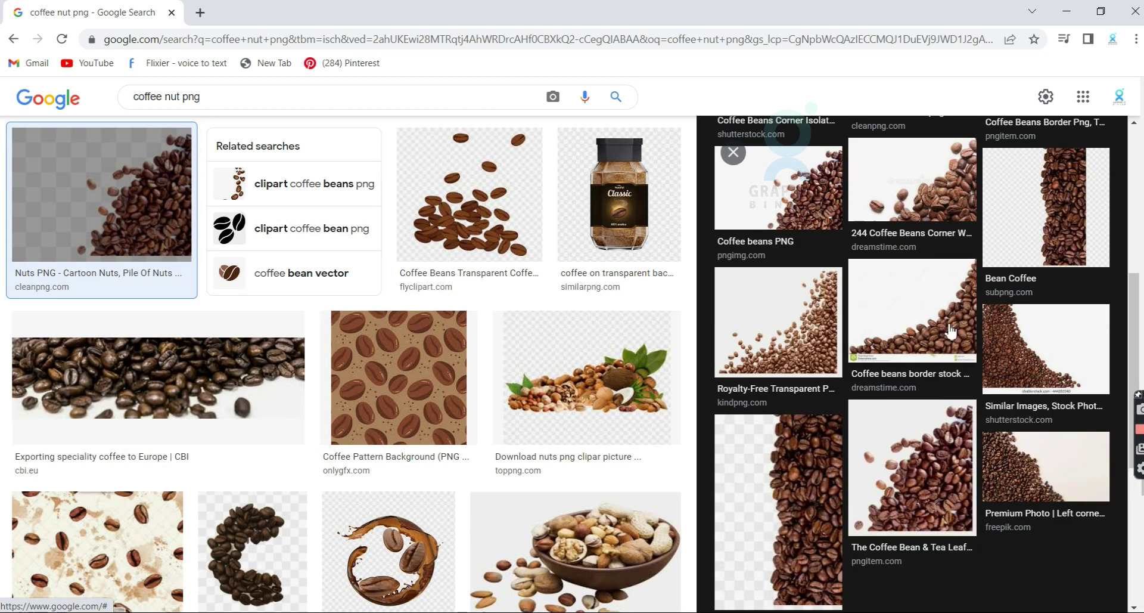
left_click(930, 429)
scroll(937, 282, "down", 3)
scroll(937, 281, "down", 2)
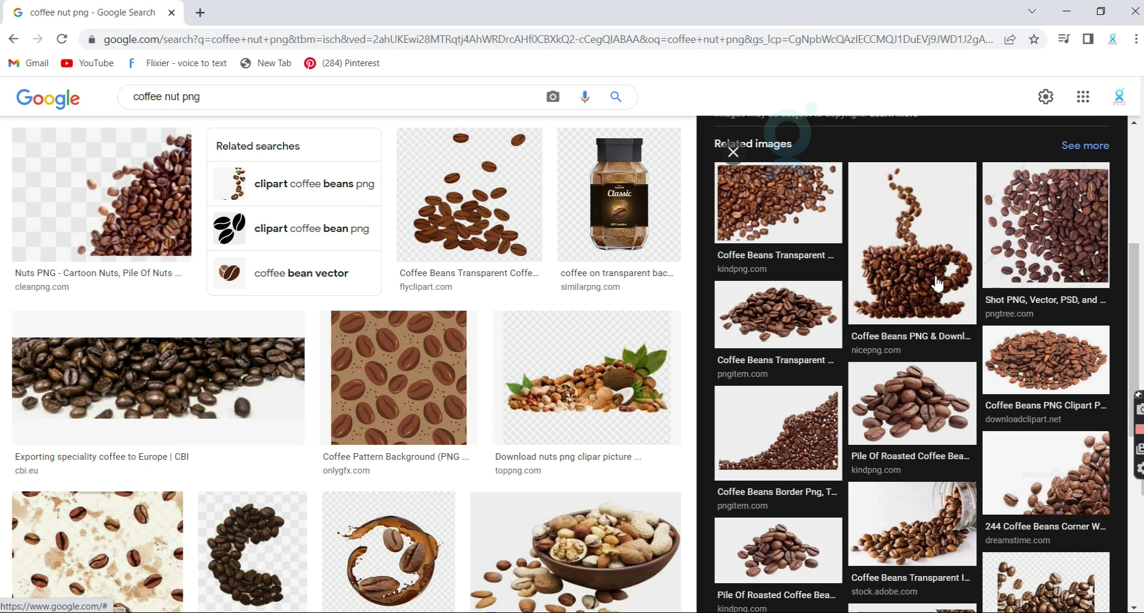
left_click(786, 316)
scroll(921, 312, "down", 5)
scroll(924, 316, "down", 3)
left_click(927, 270)
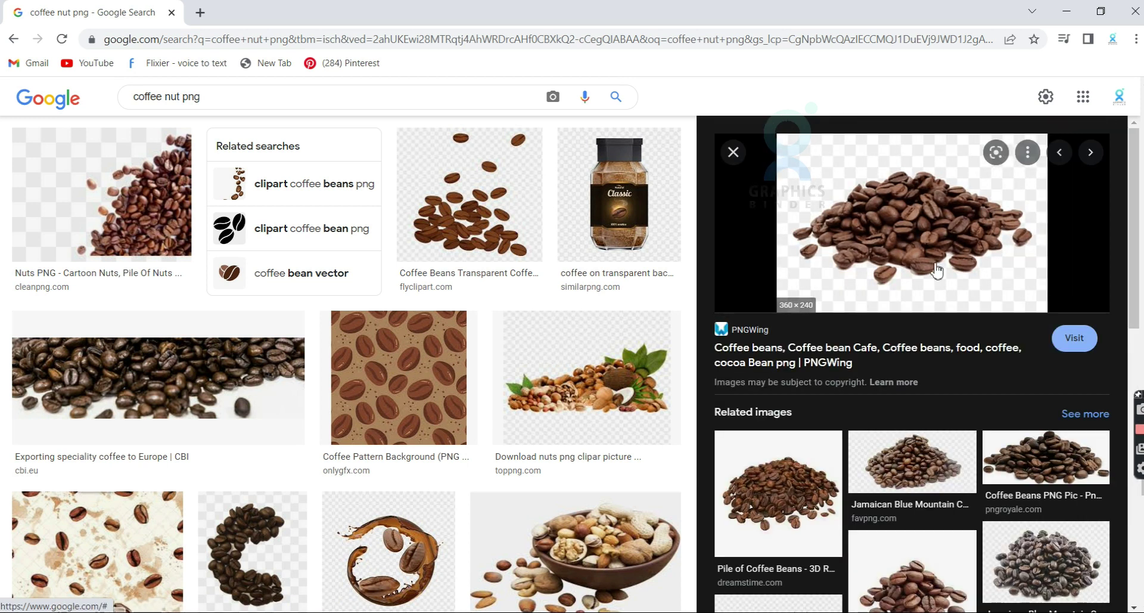
left_click(793, 486)
scroll(792, 486, "down", 5)
left_click(825, 317)
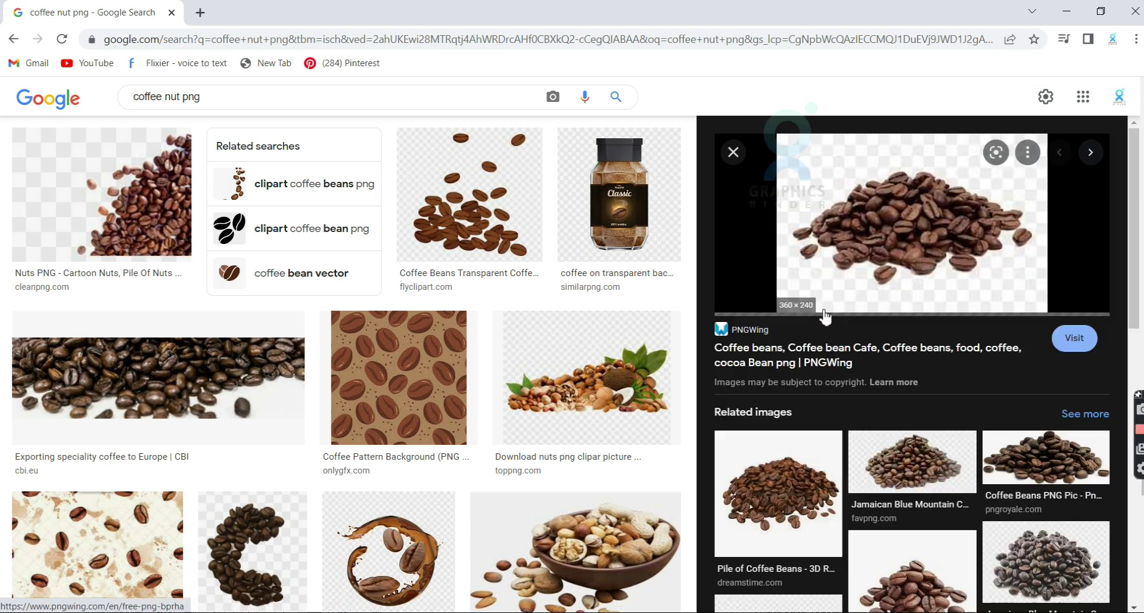
left_click(799, 512)
left_click(734, 152)
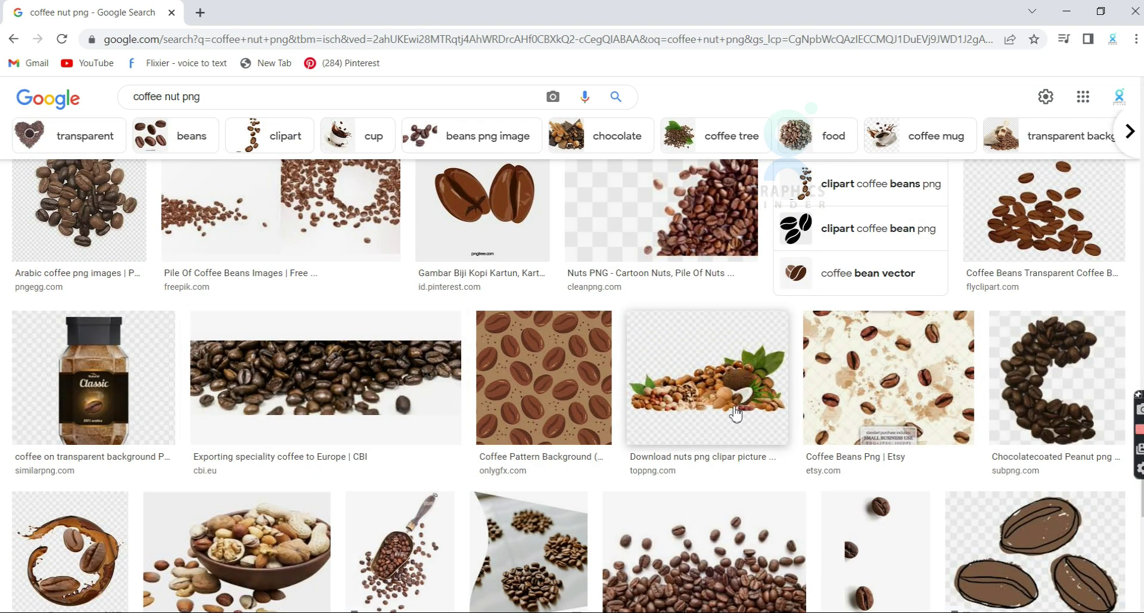
- Preview the Freepik roasted coffee beans photo and scroll through its related images
scroll(718, 430, "down", 5)
left_click(742, 277)
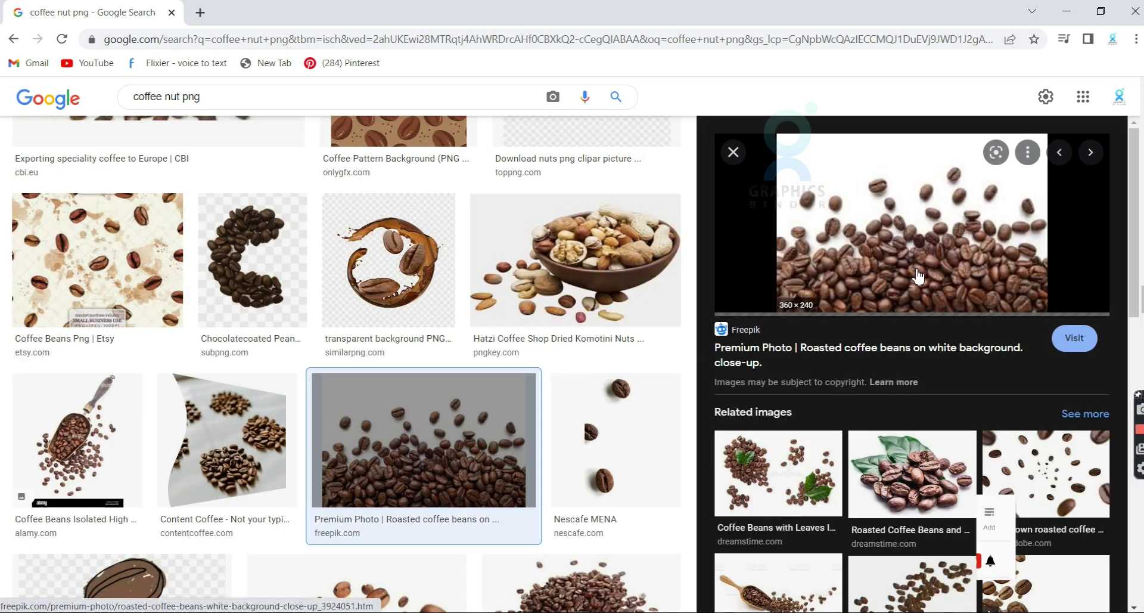
scroll(805, 334, "down", 5)
scroll(876, 386, "down", 3)
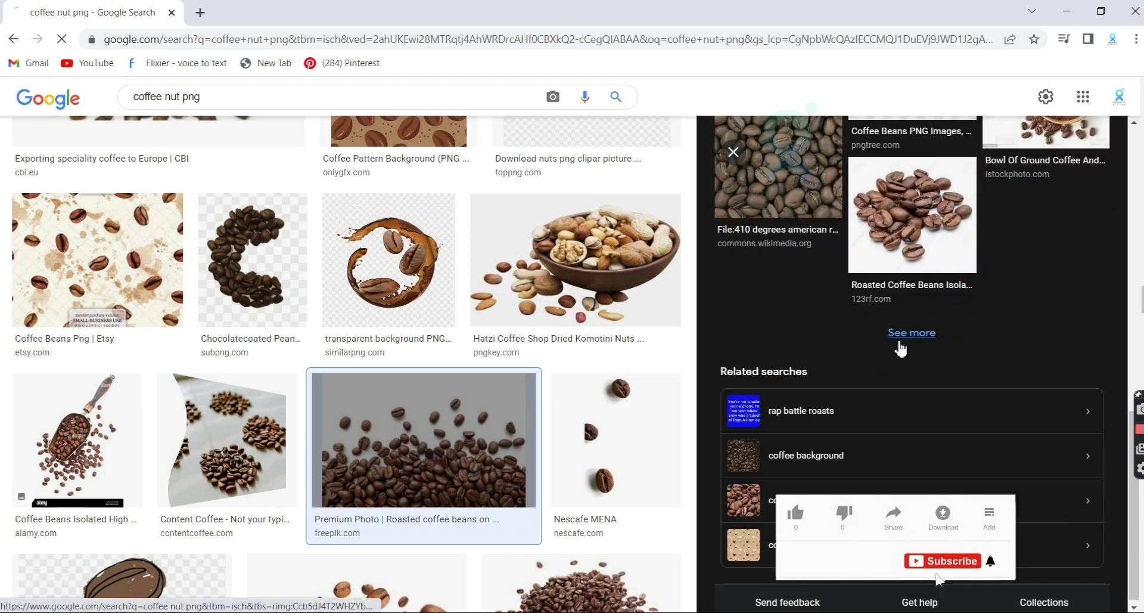
left_click(907, 332)
scroll(841, 358, "down", 5)
scroll(840, 356, "down", 5)
scroll(840, 356, "up", 5)
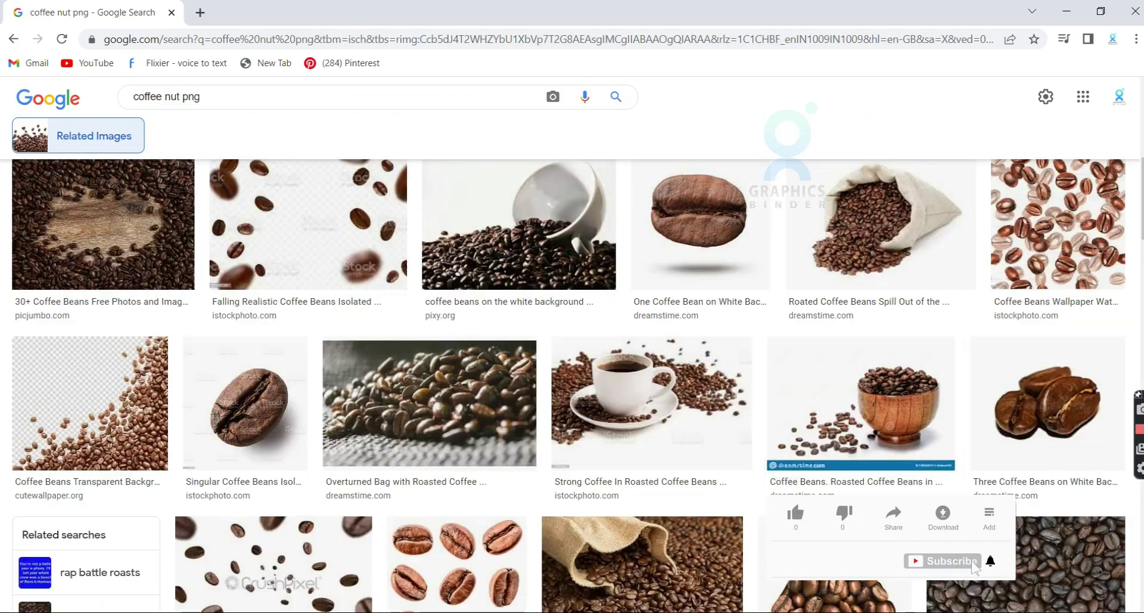
scroll(882, 375, "down", 10)
scroll(932, 398, "down", 6)
scroll(655, 394, "down", 5)
scroll(358, 453, "down", 5)
scroll(306, 523, "down", 5)
scroll(597, 411, "up", 5)
scroll(597, 411, "down", 3)
scroll(597, 411, "up", 7)
scroll(597, 412, "down", 4)
scroll(597, 411, "up", 10)
scroll(599, 411, "up", 5)
scroll(599, 411, "up", 2)
scroll(599, 412, "up", 5)
scroll(598, 411, "up", 5)
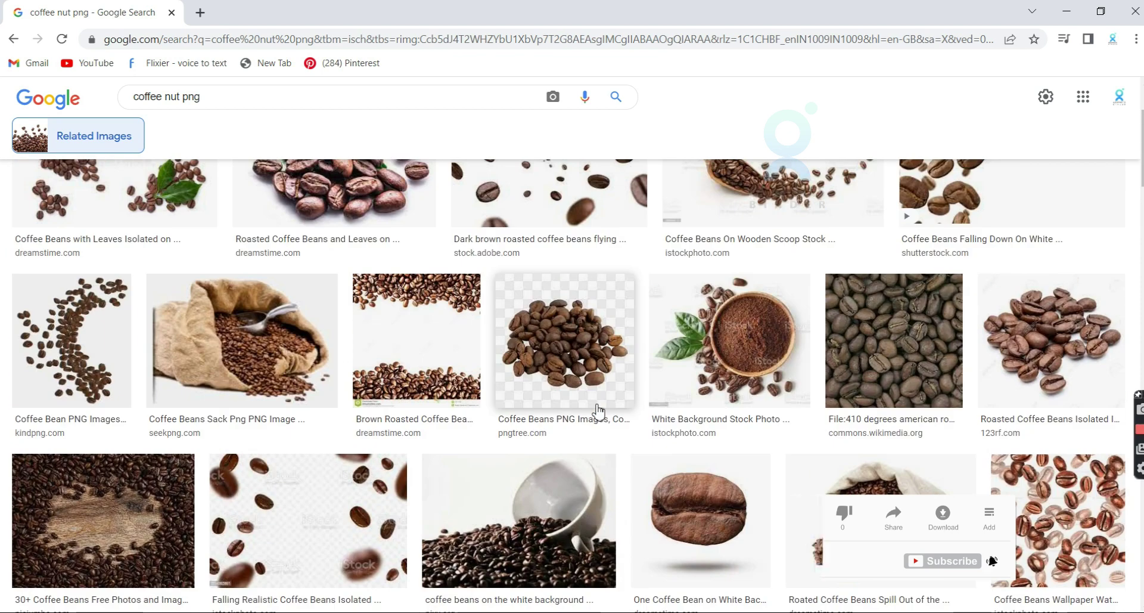
scroll(598, 411, "up", 10)
- Back in the coffee nut png results, open the Coffee Bean Espresso Cafe border image's FavPNG page
left_click(202, 113)
left_click(203, 134)
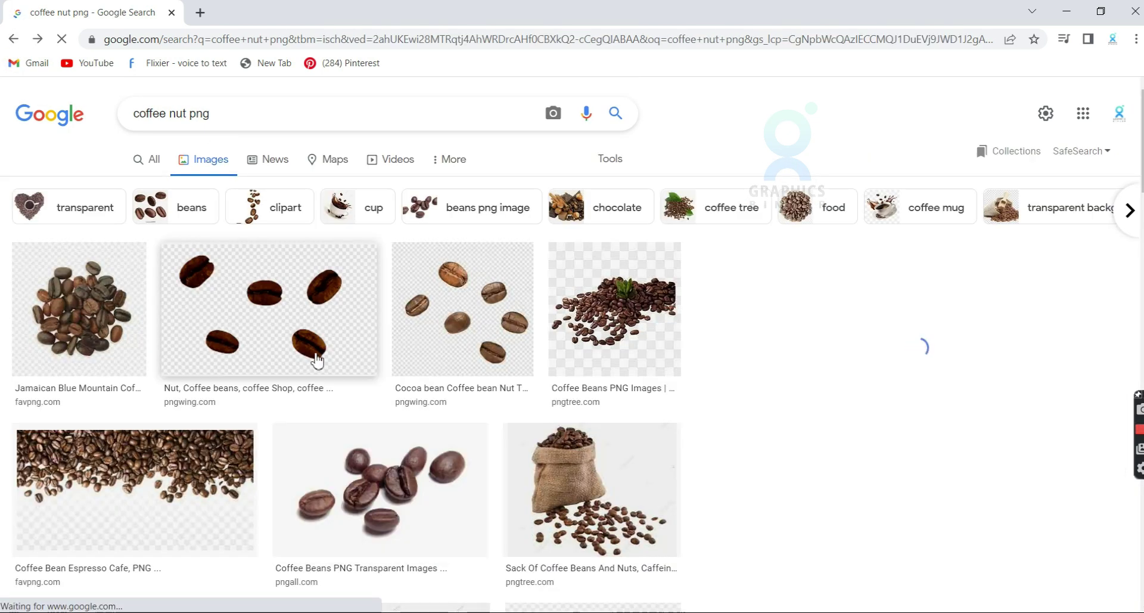
left_click(135, 471)
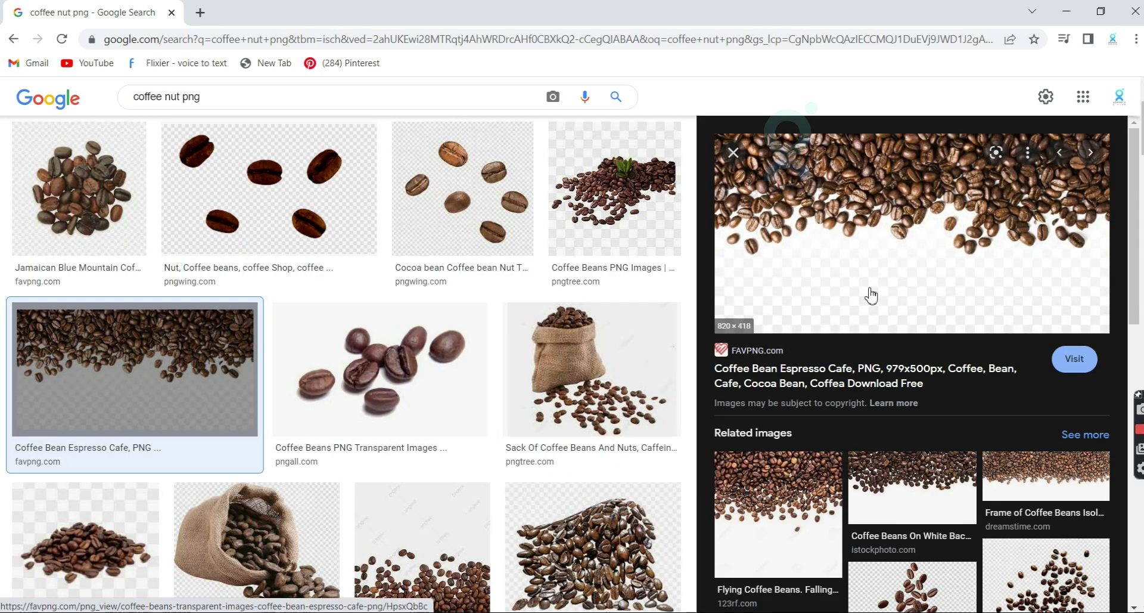
scroll(871, 295, "down", 3)
left_click(728, 146)
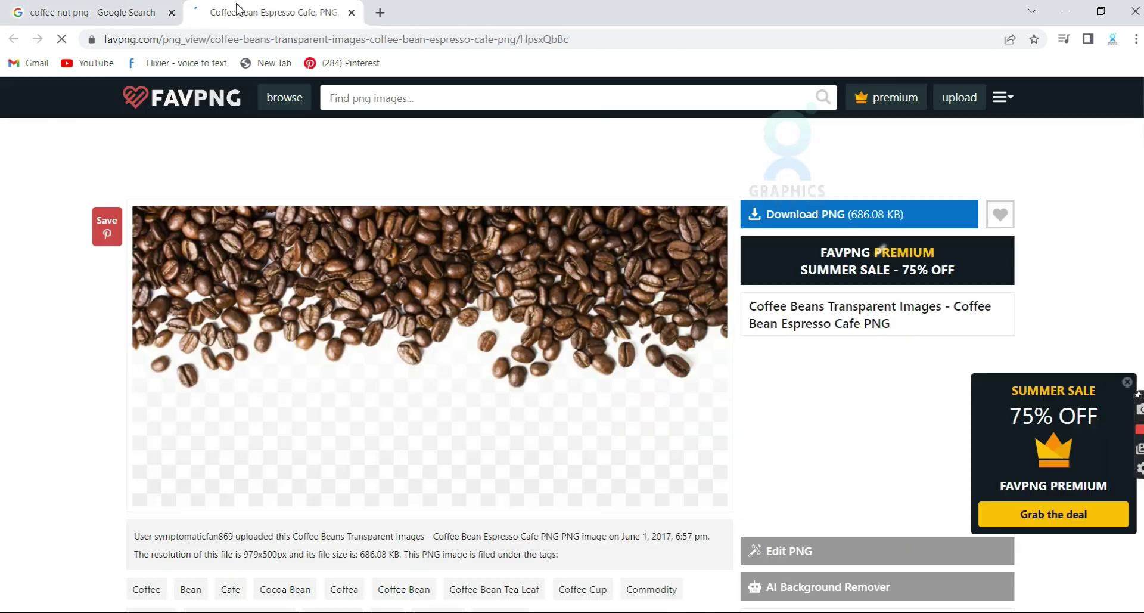
- Download the coffee-bean border PNG from FavPNG, dismiss the sale advert, and open it in Photoshop
left_click(858, 215)
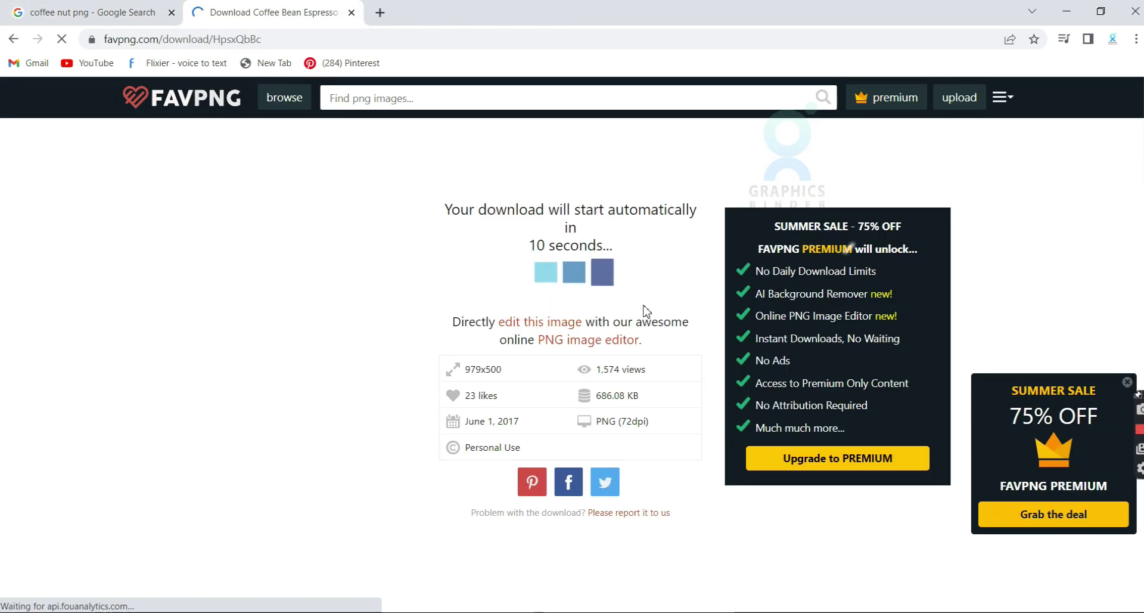
left_click(1127, 382)
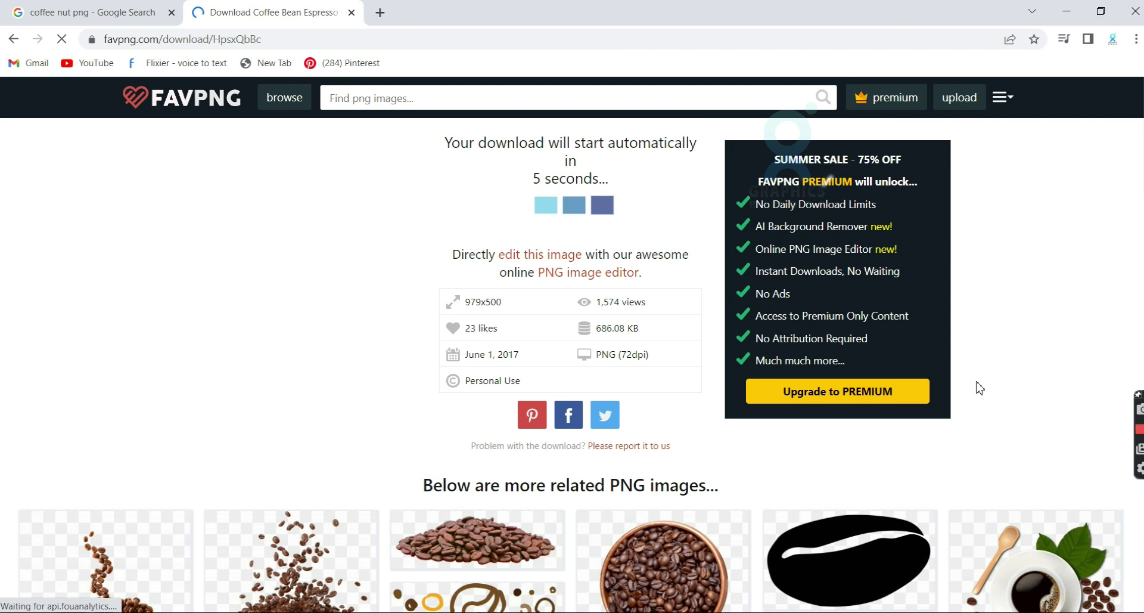
left_click_drag(59, 593, 586, 294)
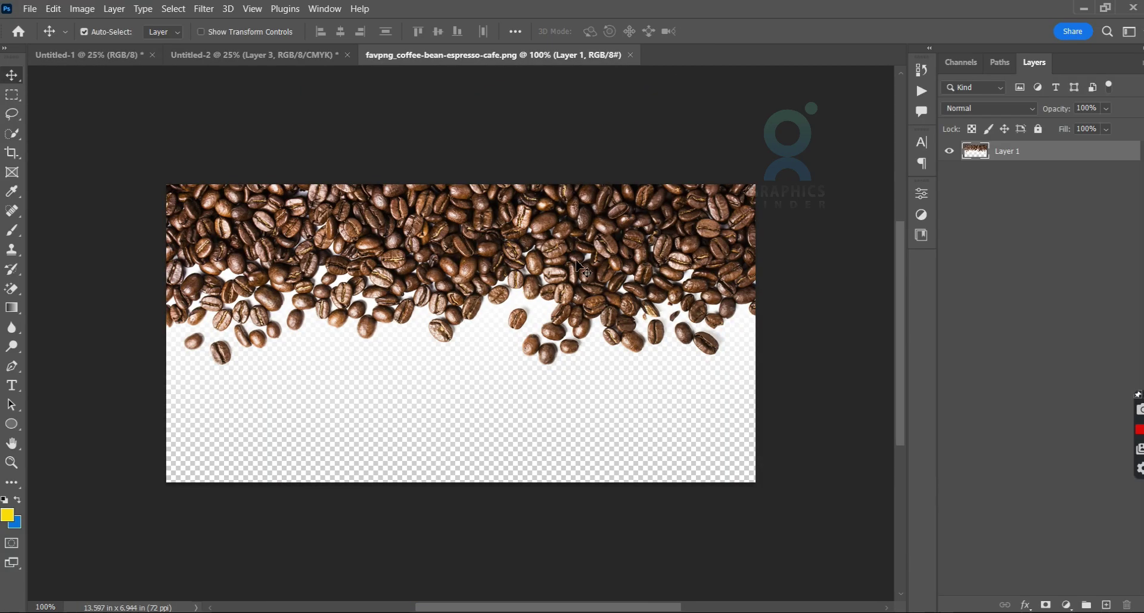
- Flip the coffee-bean image vertically with Free Transform
key("ctrl+t")
right_click(427, 278)
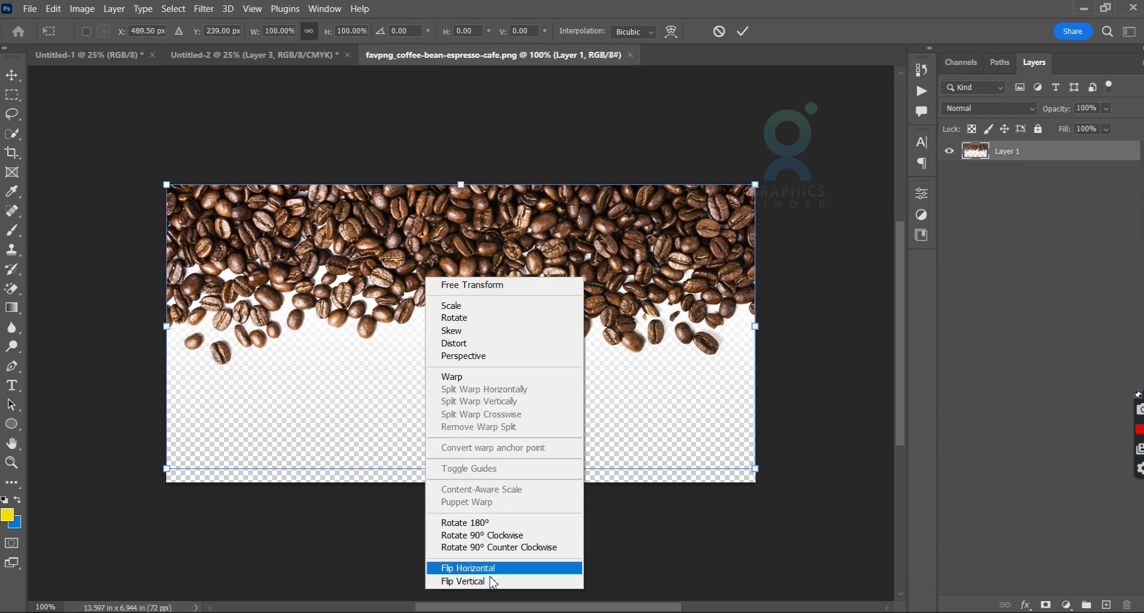
left_click(494, 581)
key("Return")
- Bring the bean layer into the Untitled-1 poster and stretch it across the full bottom width
left_click_drag(486, 441, 439, 504)
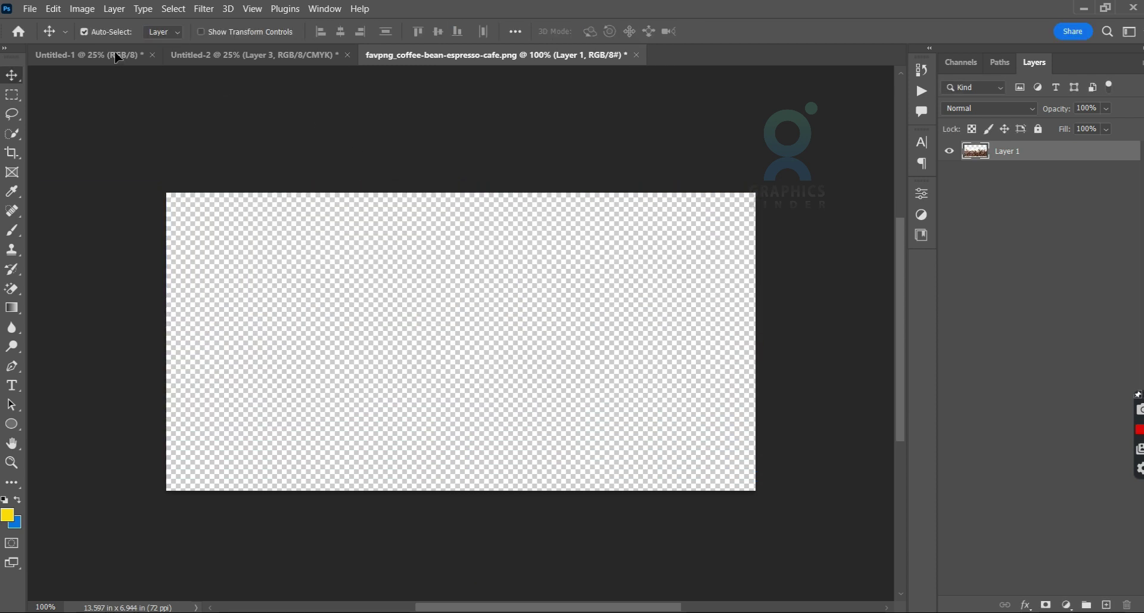
left_click_drag(439, 504, 305, 548)
key("ctrl+t")
left_click_drag(421, 471, 677, 423)
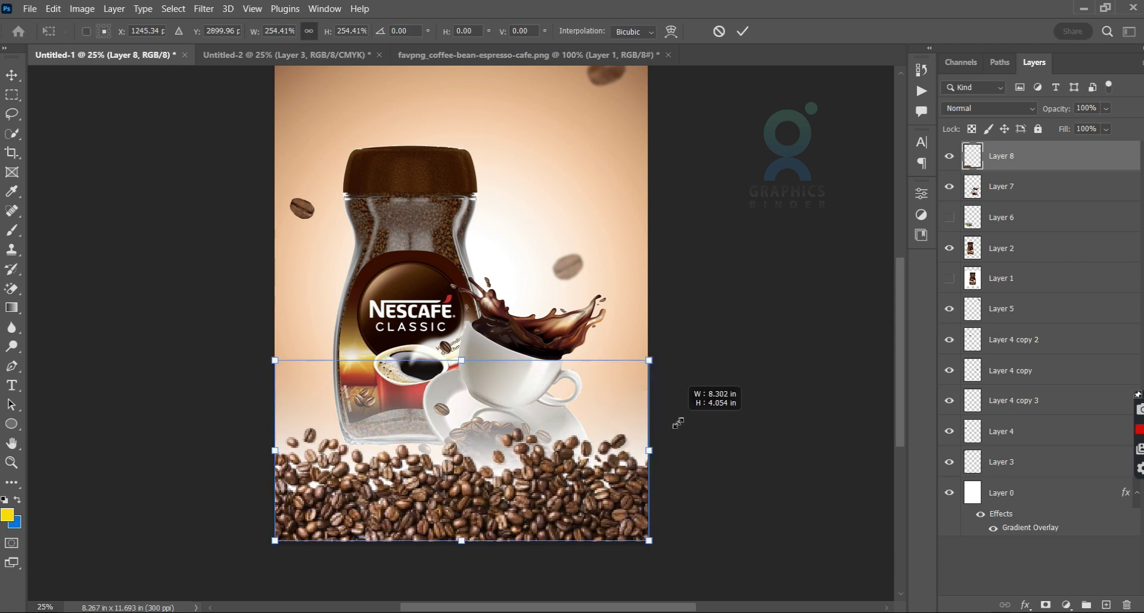
key("Return")
key("shift+Down")
key("shift+Down")
key("shift+Down")
key("shift+Down")
key("shift+Down")
key("shift+Down")
key("shift+Down")
key("shift+Down")
key("shift+Down")
key("shift+Down")
- Move the bean strip behind the jar and cup, blending it in Multiply at 61% opacity
left_click_drag(1101, 163, 1083, 294)
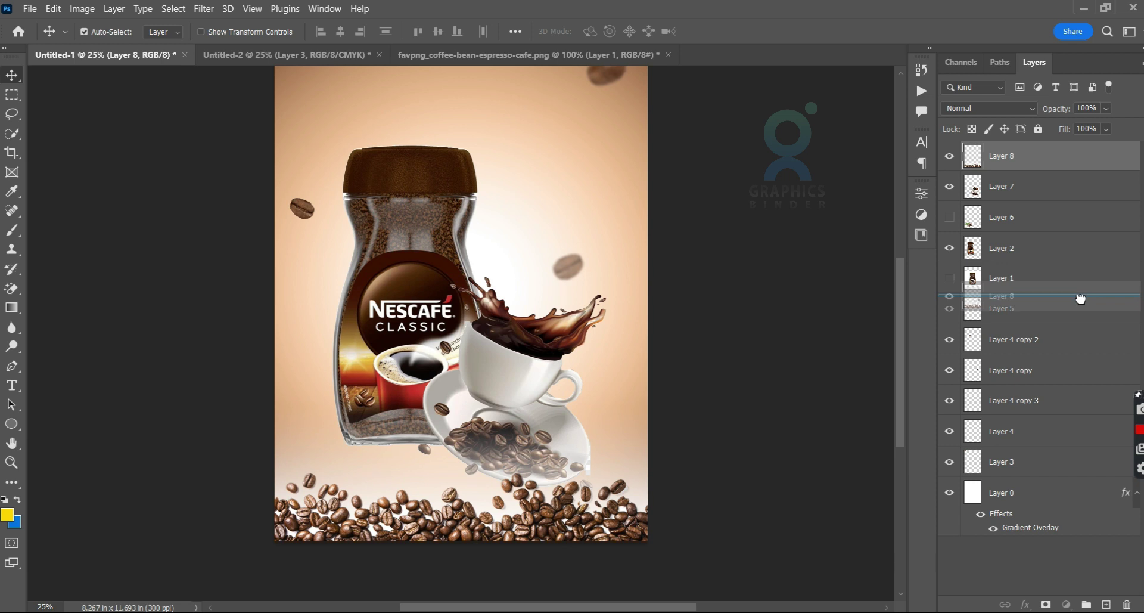
left_click(996, 110)
scroll(996, 110, "down", 1)
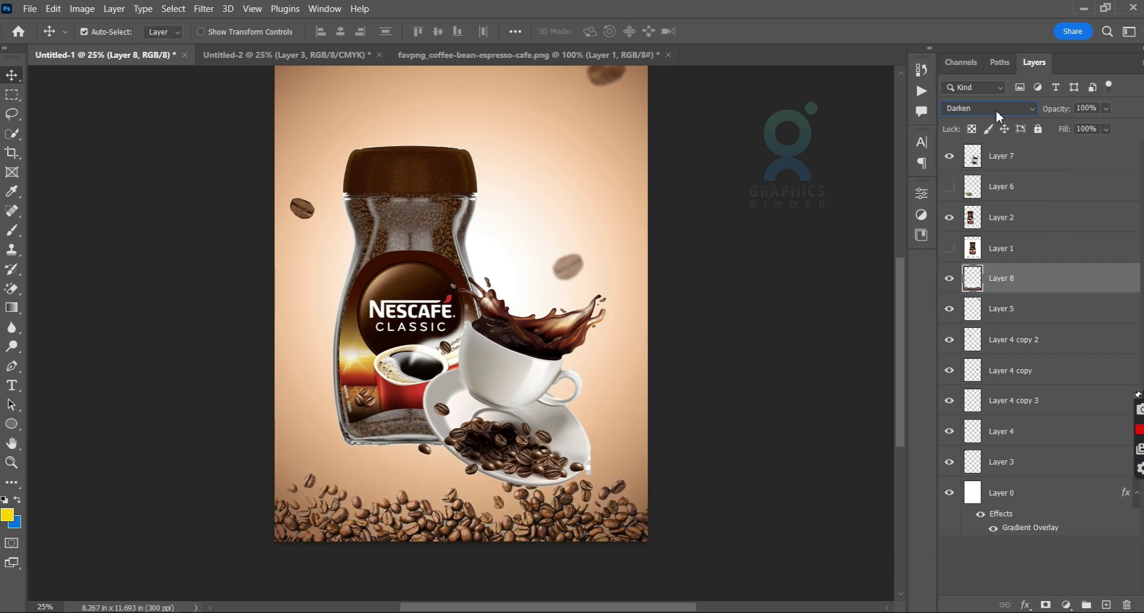
scroll(996, 110, "down", 1)
scroll(996, 110, "down", 1)
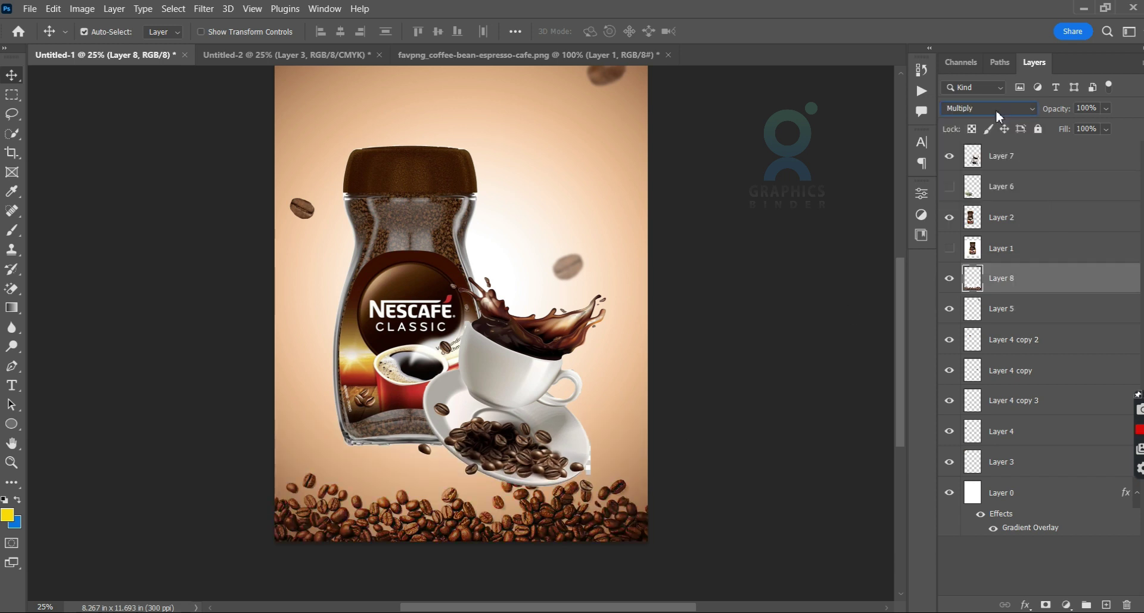
left_click_drag(1058, 109, 1037, 115)
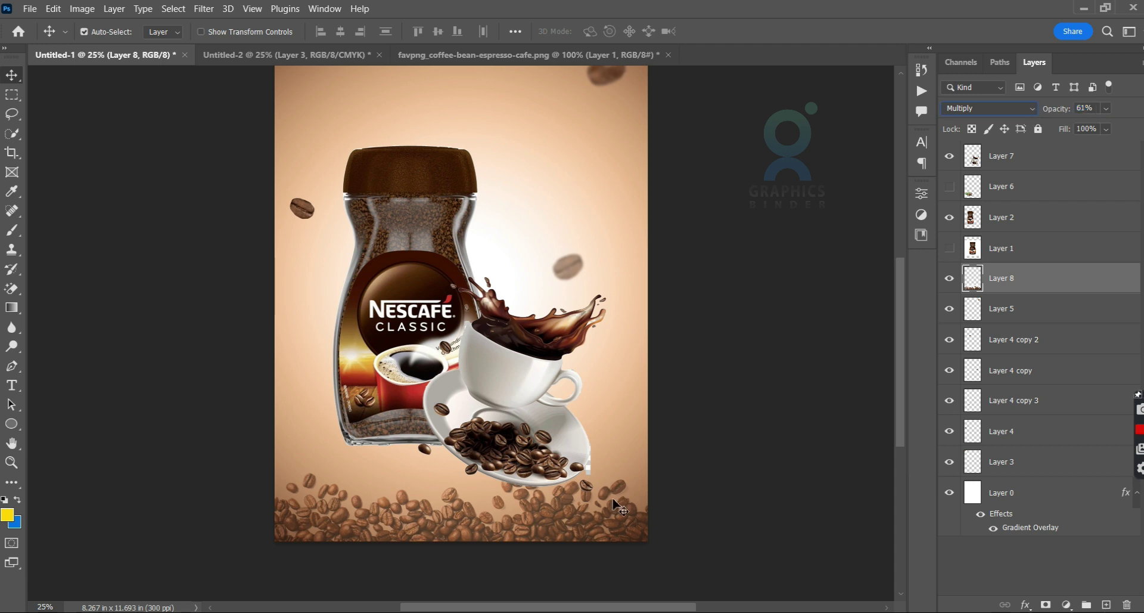
- Nudge the bottom bean row slightly lower, then select and zoom in on the splash cup layer
left_click_drag(583, 514, 584, 530)
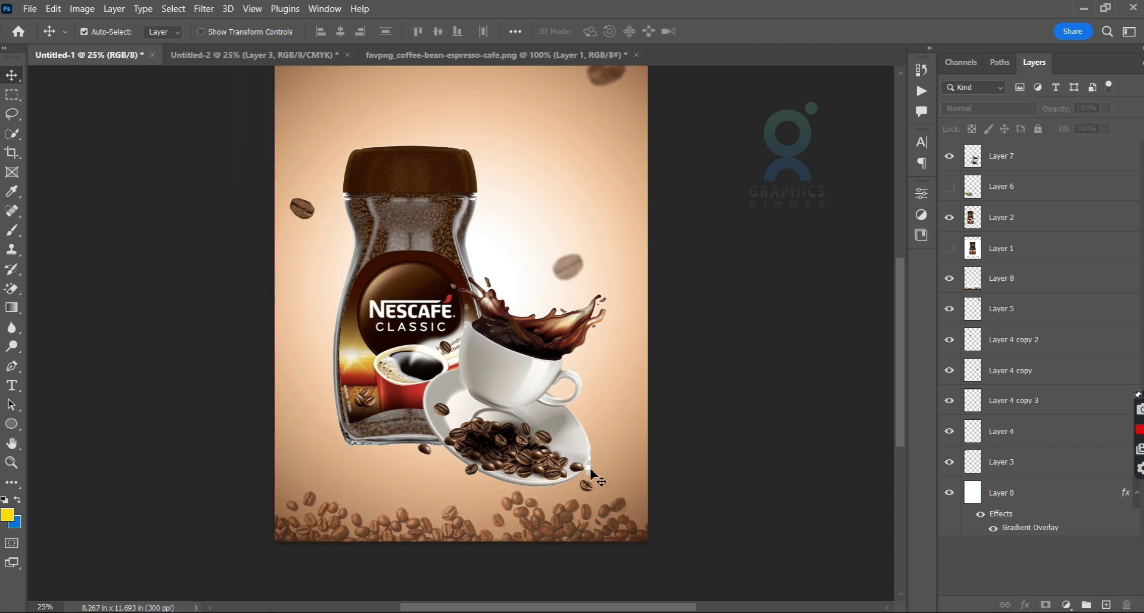
left_click(592, 477)
key("ctrl+plus")
key("ctrl+plus")
key("ctrl+plus")
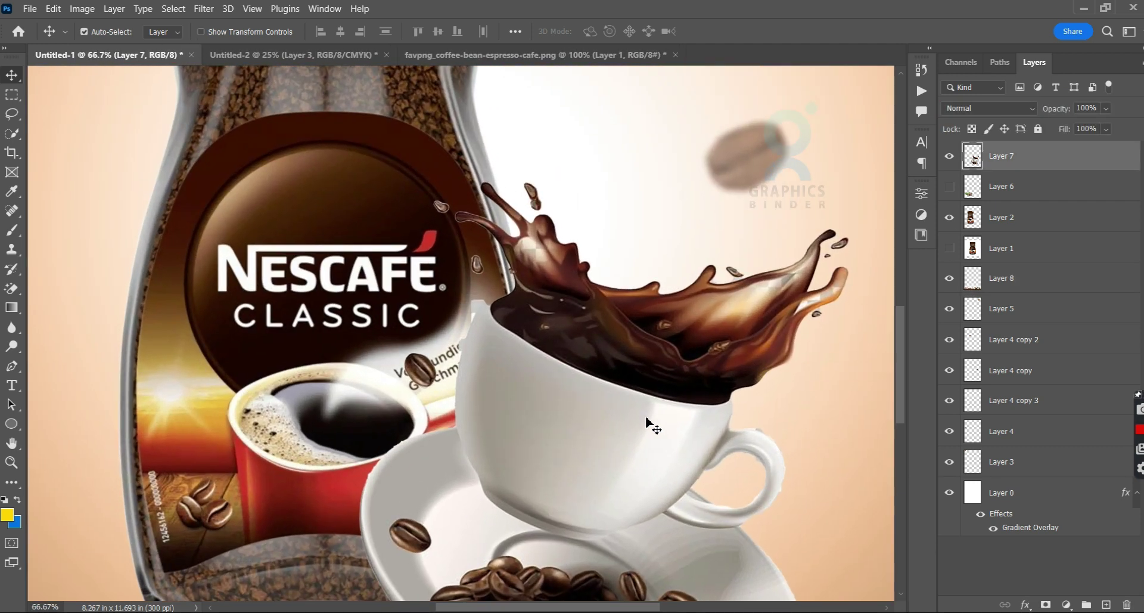
- Trace the saucer's edge with a pen path and try erasing the stray white area, undoing the mistake
left_click_drag(651, 421, 480, 163)
left_click(13, 366)
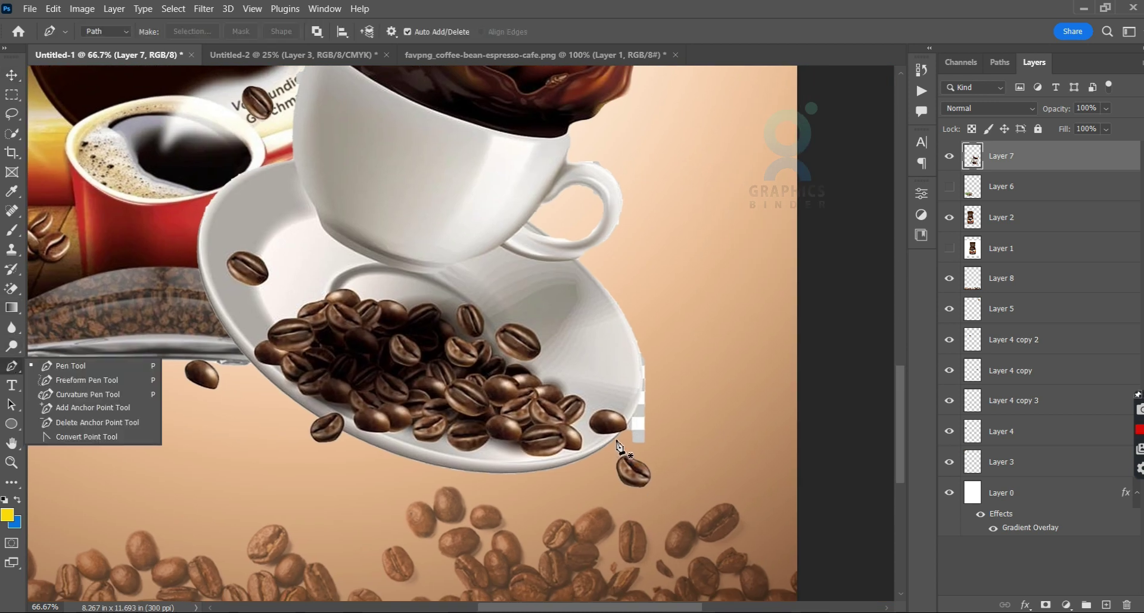
left_click(628, 424)
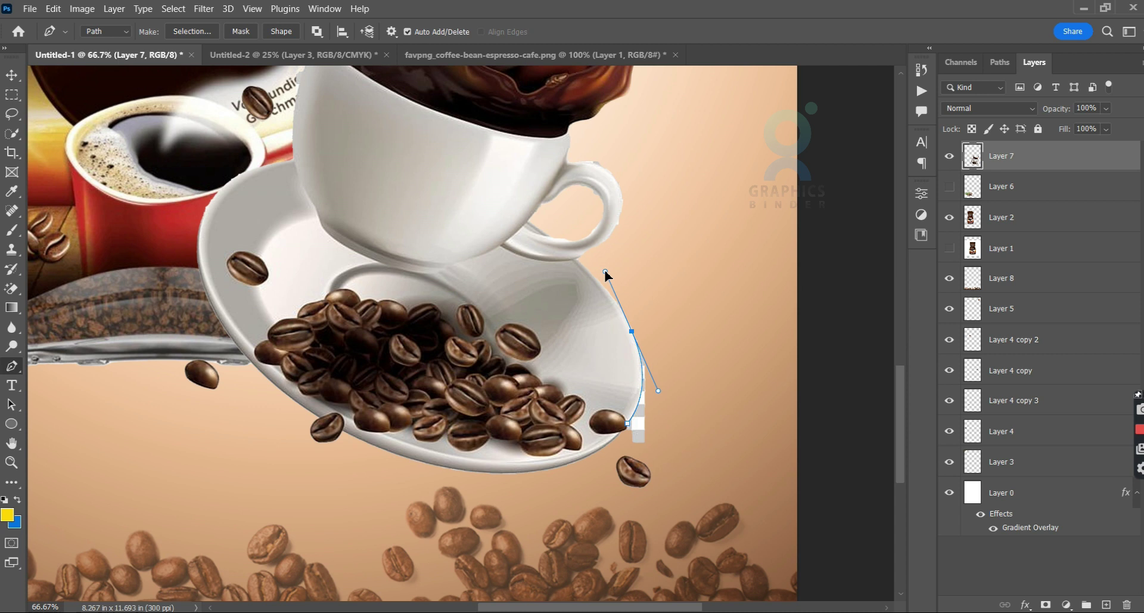
left_click_drag(733, 333, 744, 436)
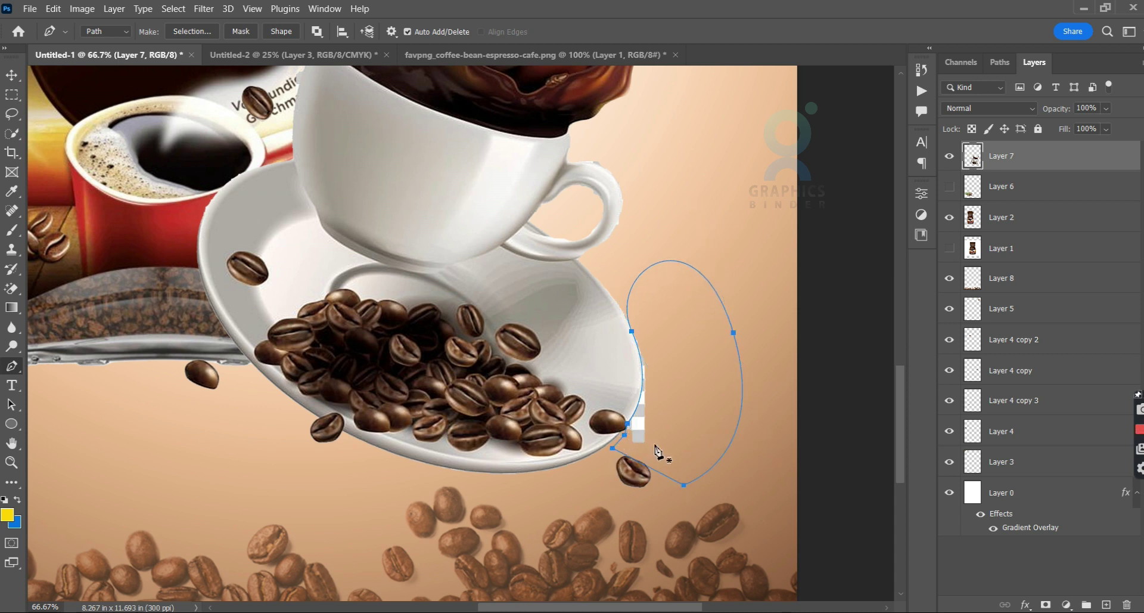
key("m")
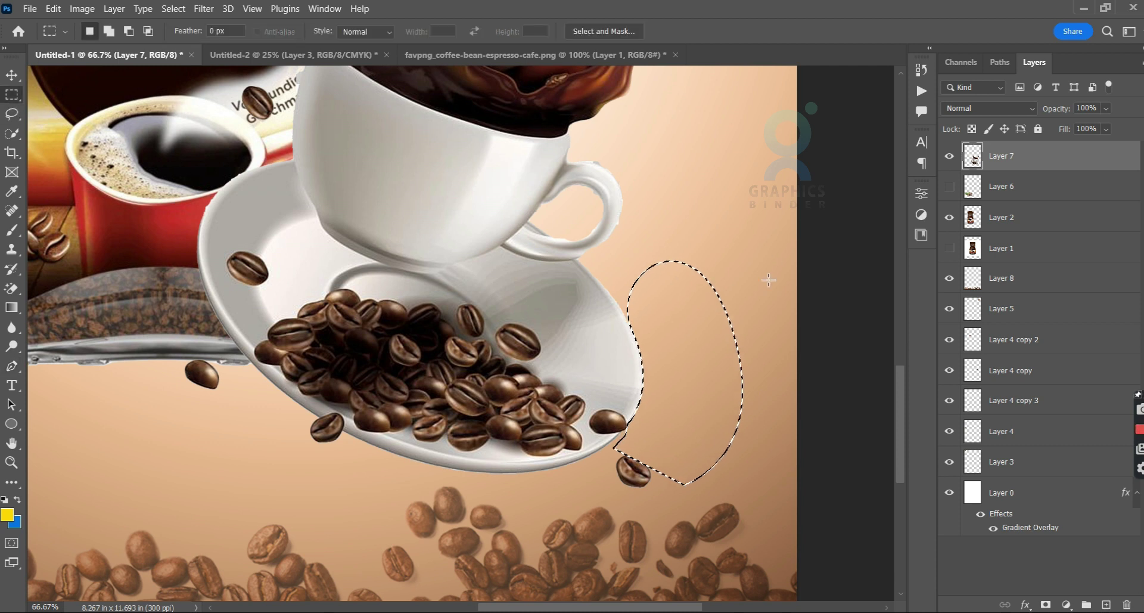
scroll(753, 250, "down", 1)
scroll(536, 248, "up", 3)
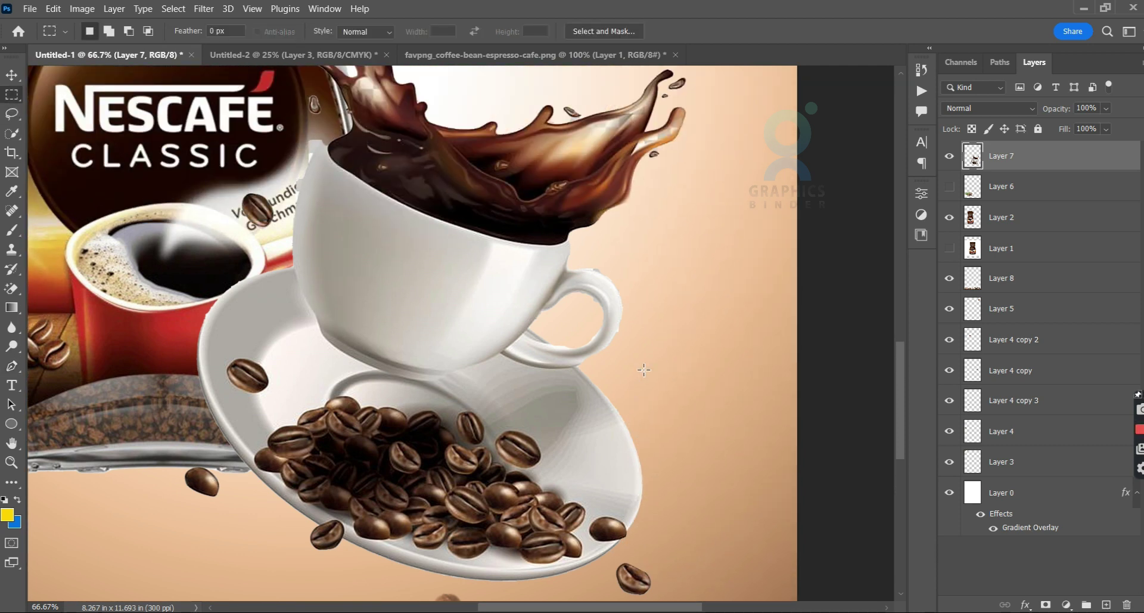
scroll(323, 245, "up", 2)
key("e")
left_click(316, 242)
key("ctrl+z")
- Reposition the splash cup and saucer to sit beside the jar
left_click(11, 79)
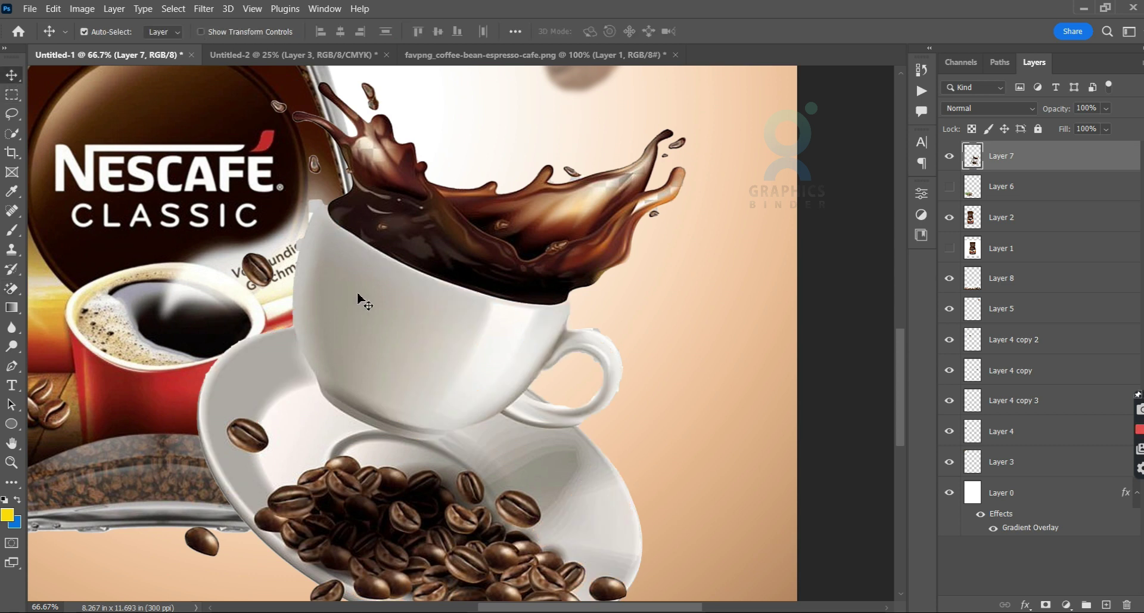
left_click_drag(358, 299, 433, 289)
left_click(10, 367)
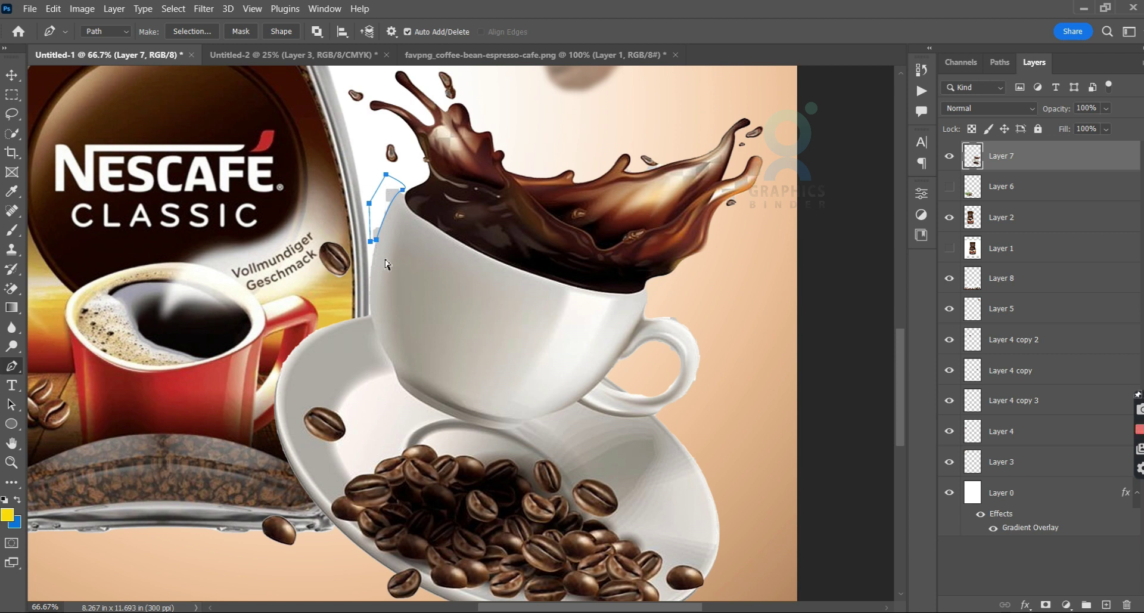
left_click(11, 75)
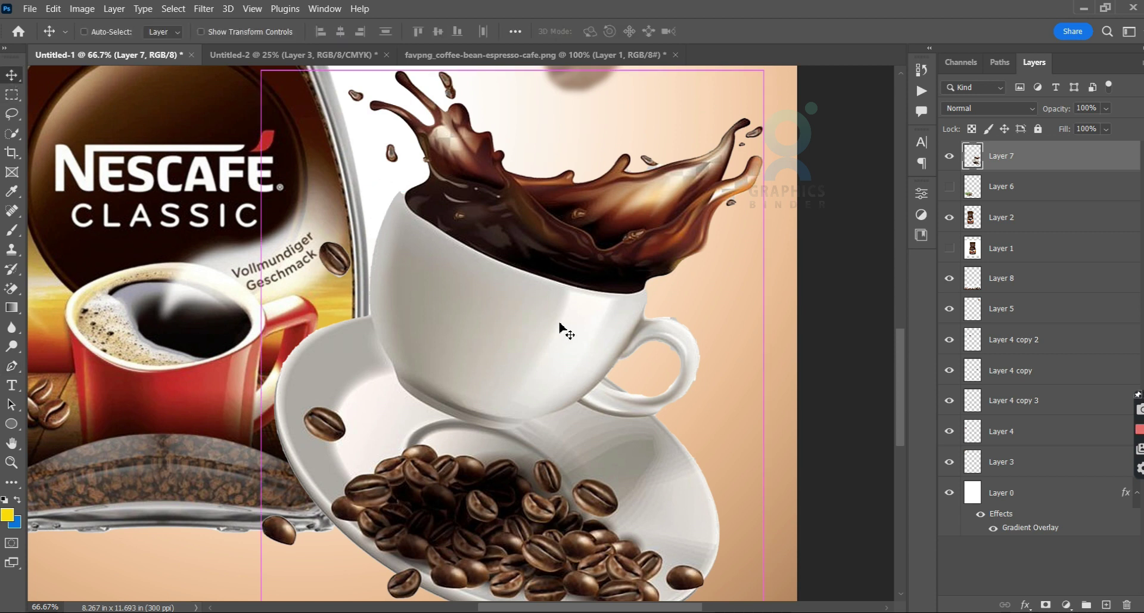
key("ctrl+minus")
key("ctrl+minus")
key("ctrl+minus")
left_click_drag(502, 342, 488, 345)
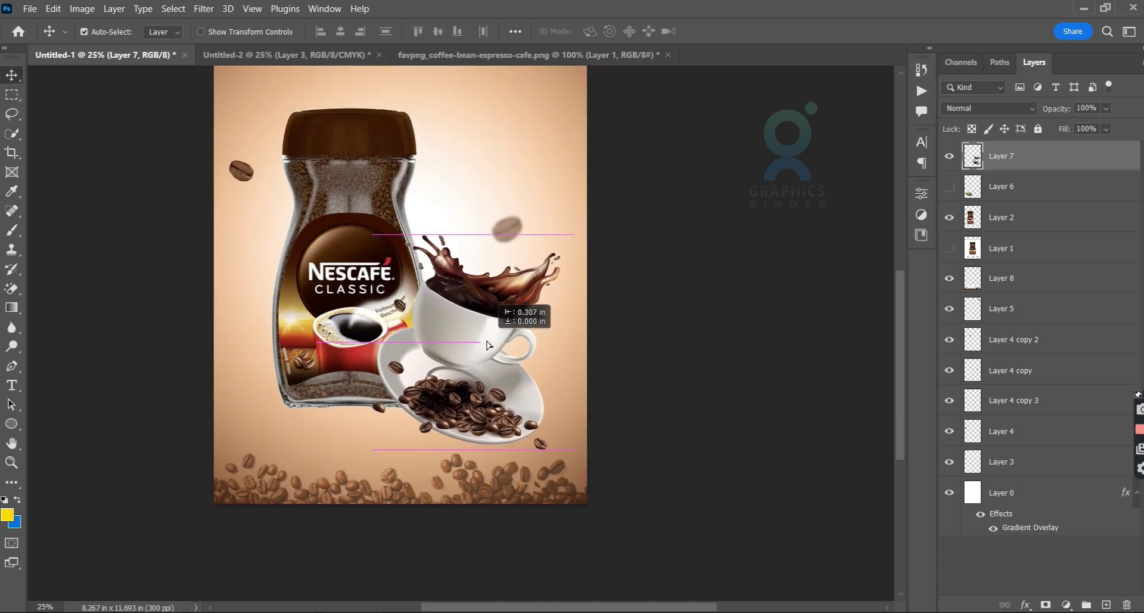
- Move the floating bean up and set the bottom bean row to 92% opacity
scroll(488, 345, "up", 3)
left_click_drag(552, 108, 533, 170)
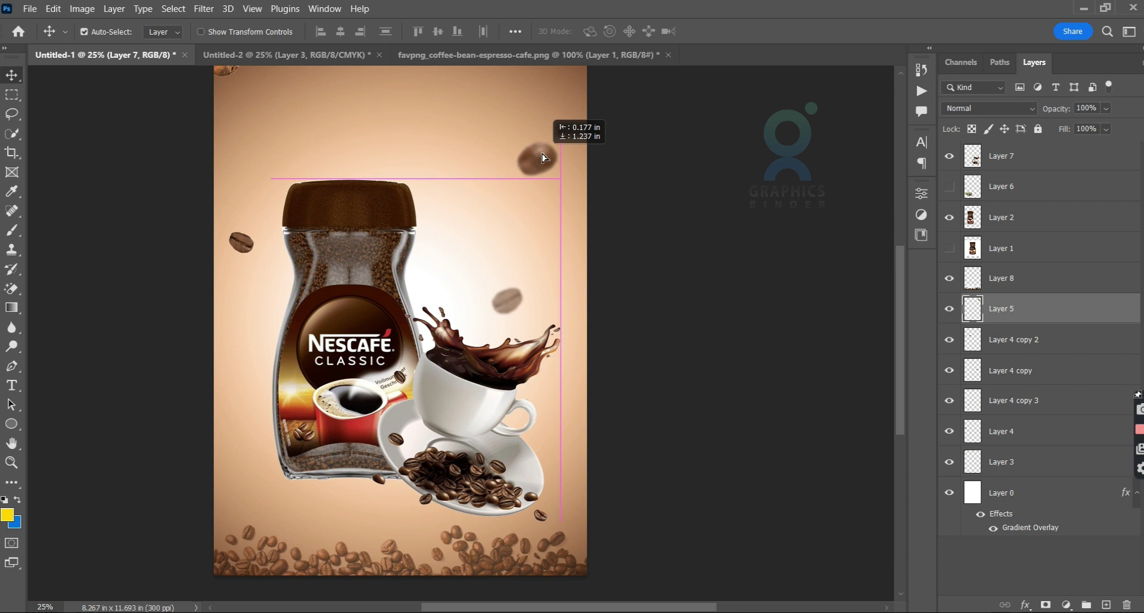
scroll(541, 174, "down", 3)
left_click(581, 454)
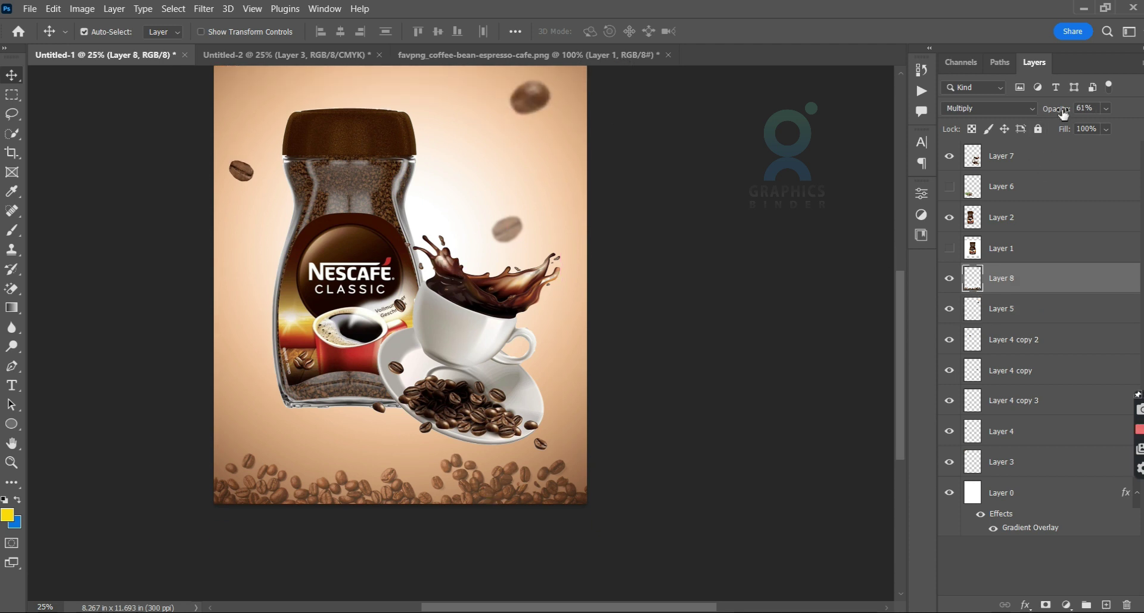
type("92")
scroll(577, 430, "up", 3)
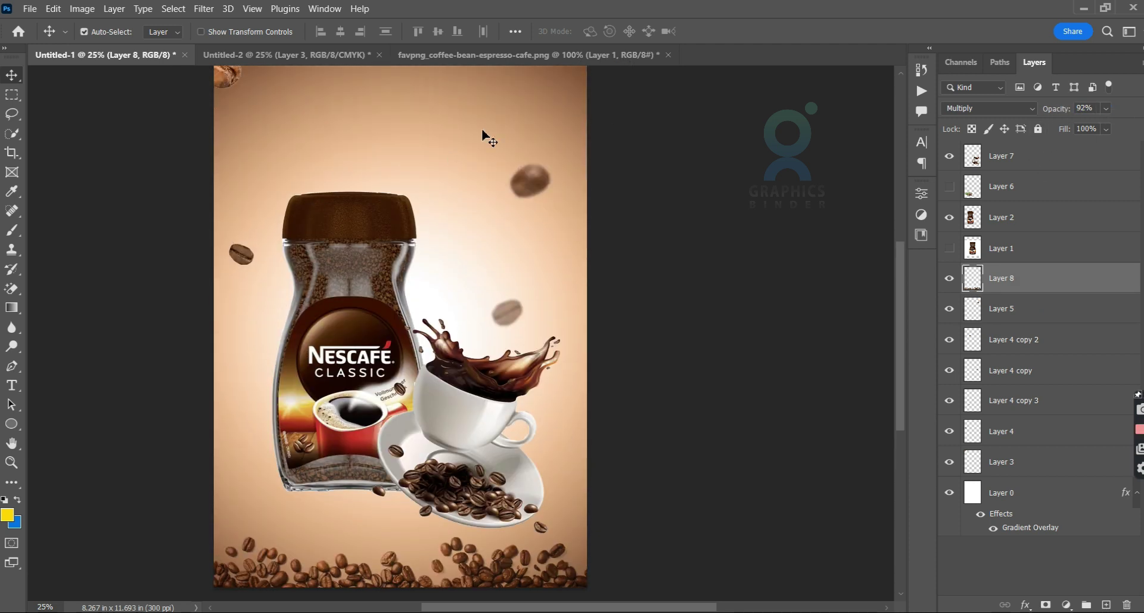
left_click(351, 572)
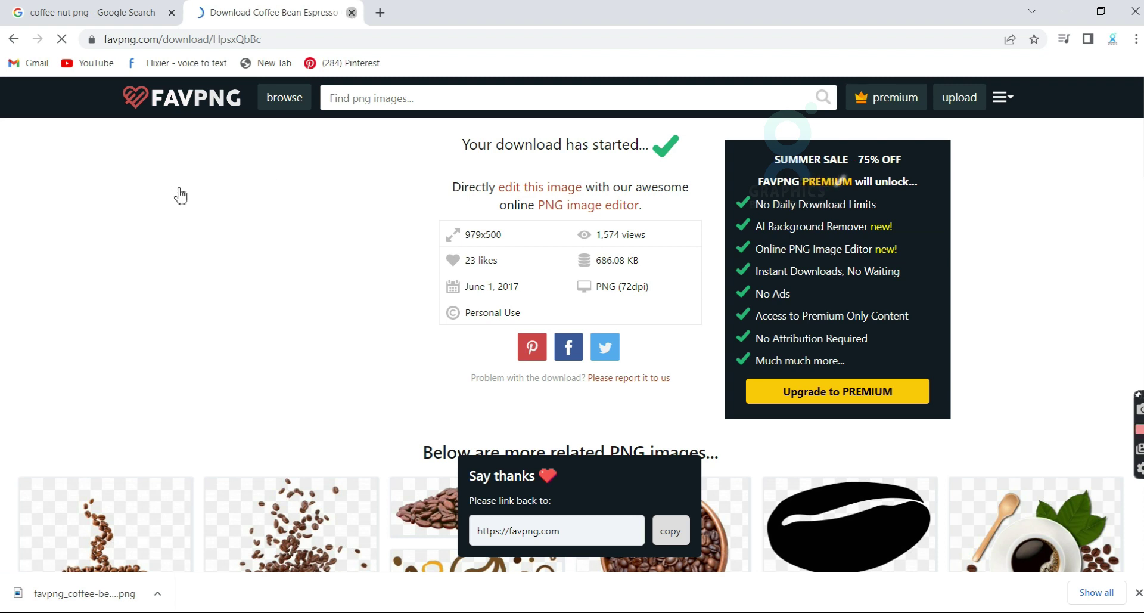
- Close the FavPNG tab and open Pngtree's yellow woven bag of coffee beans page
key("ctrl+w")
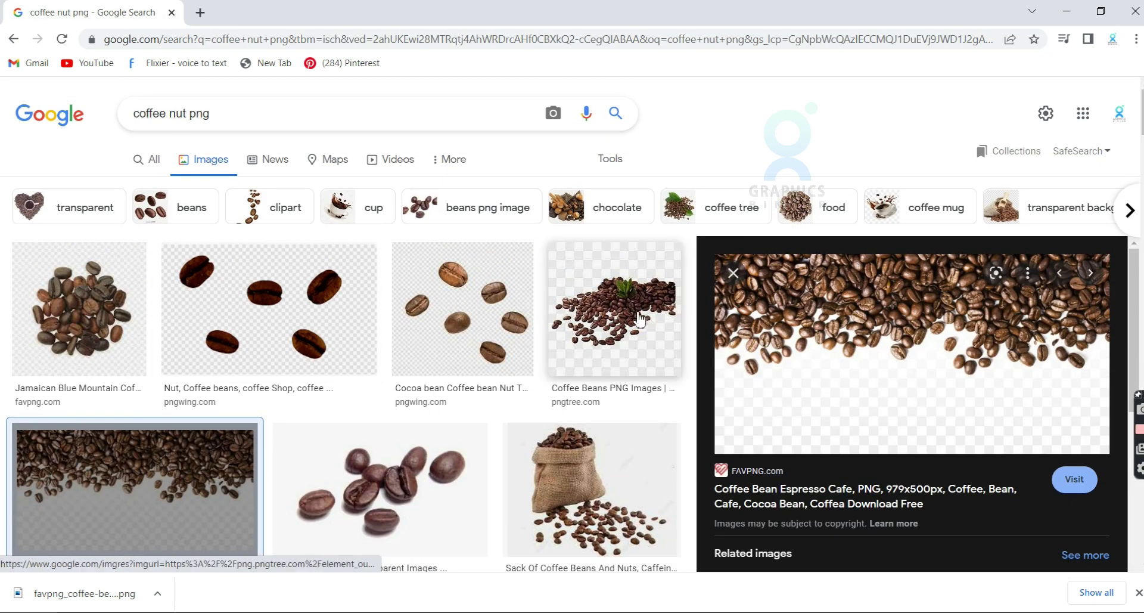
left_click(639, 318)
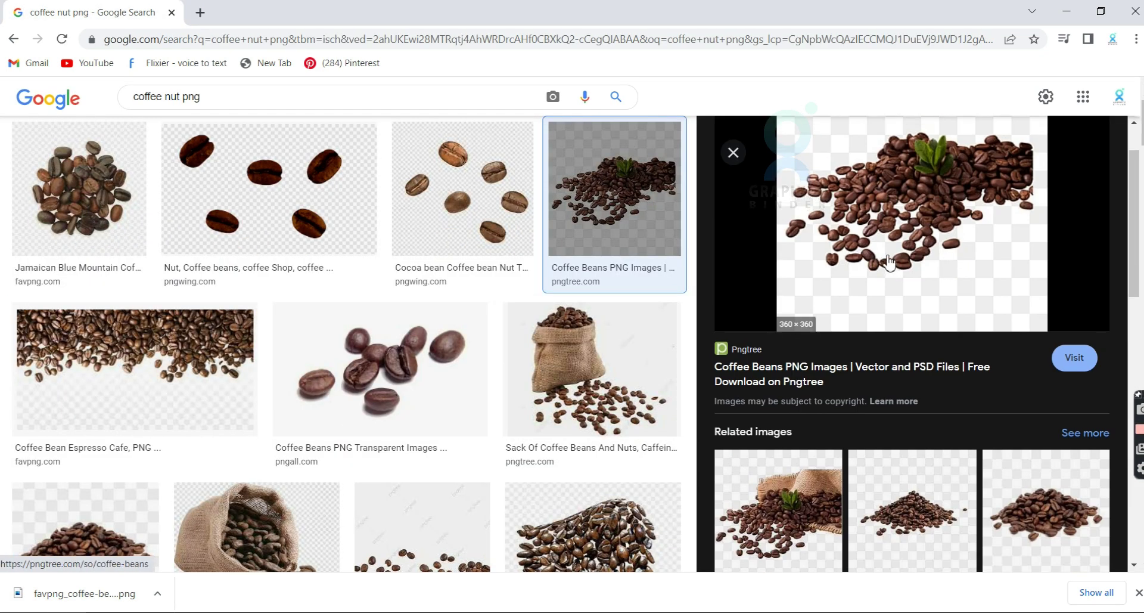
scroll(888, 263, "down", 5)
left_click(779, 253)
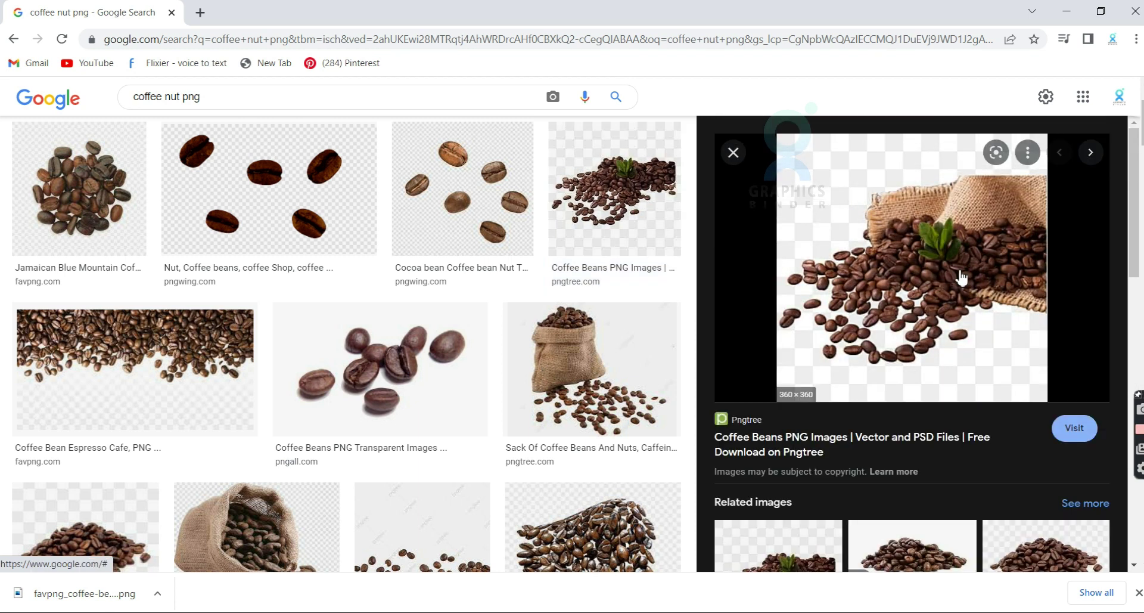
left_click(925, 311)
scroll(584, 353, "down", 4)
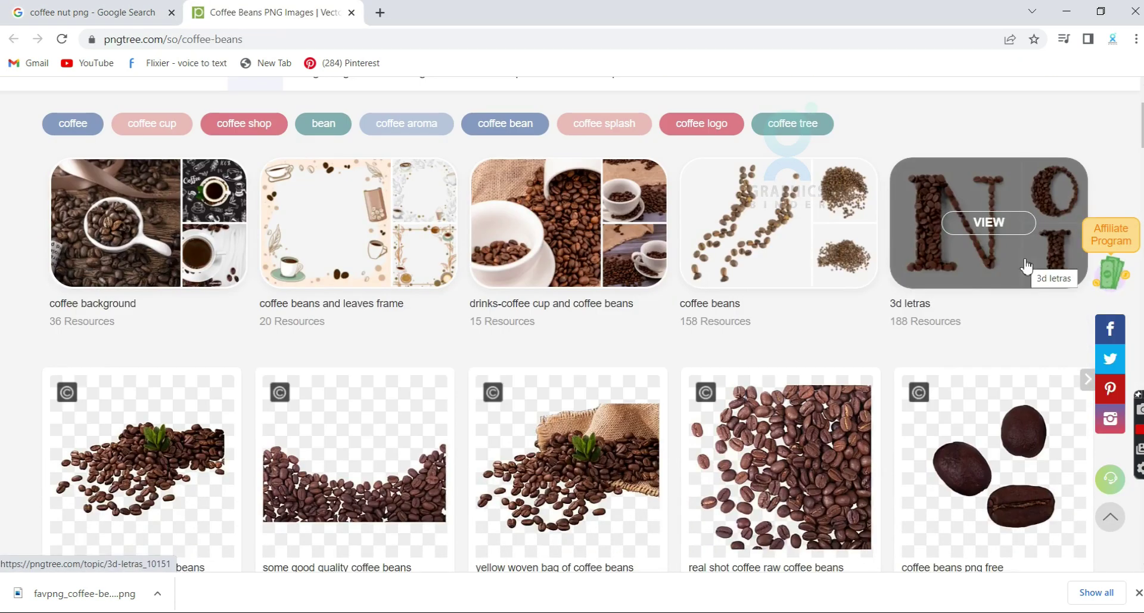
left_click(584, 353)
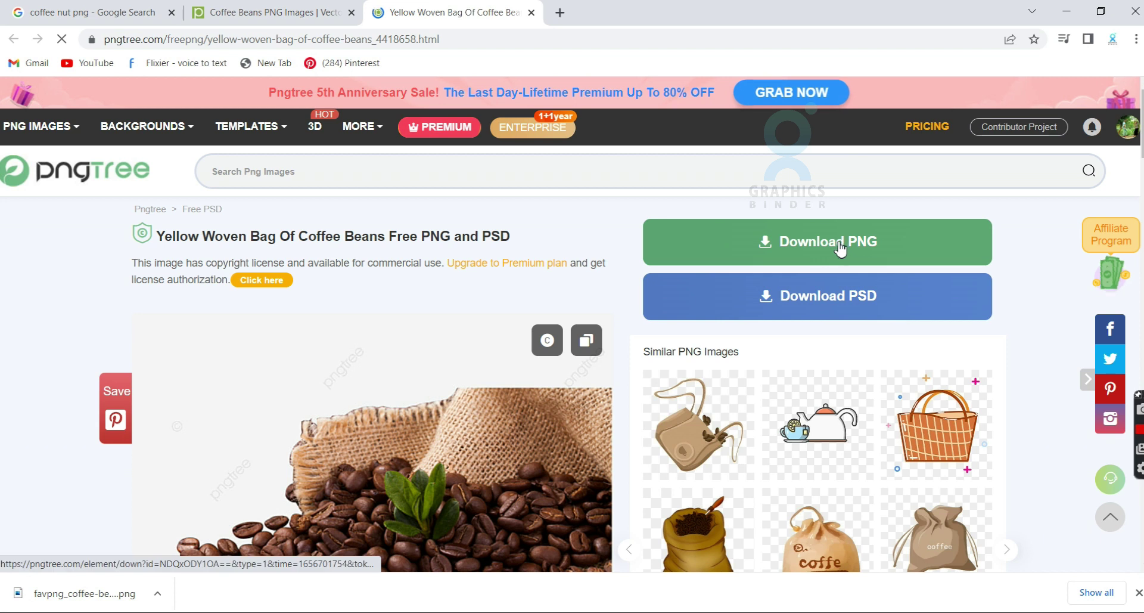
- Download the bag PNG for free and bring it into the poster document
scroll(840, 246, "down", 4)
scroll(841, 245, "up", 1)
left_click(828, 95)
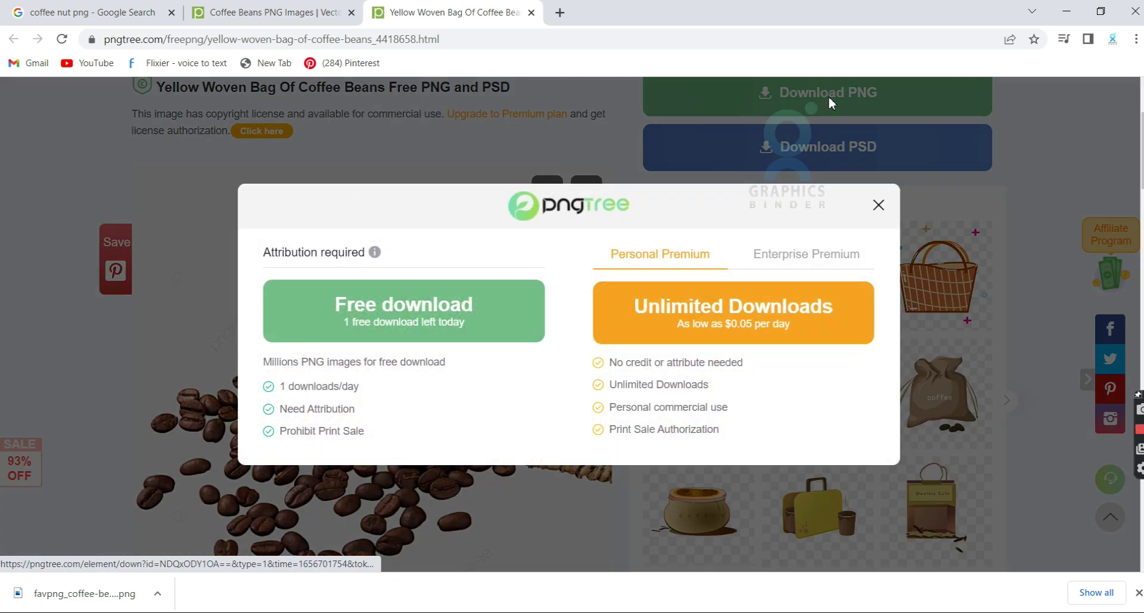
left_click(396, 330)
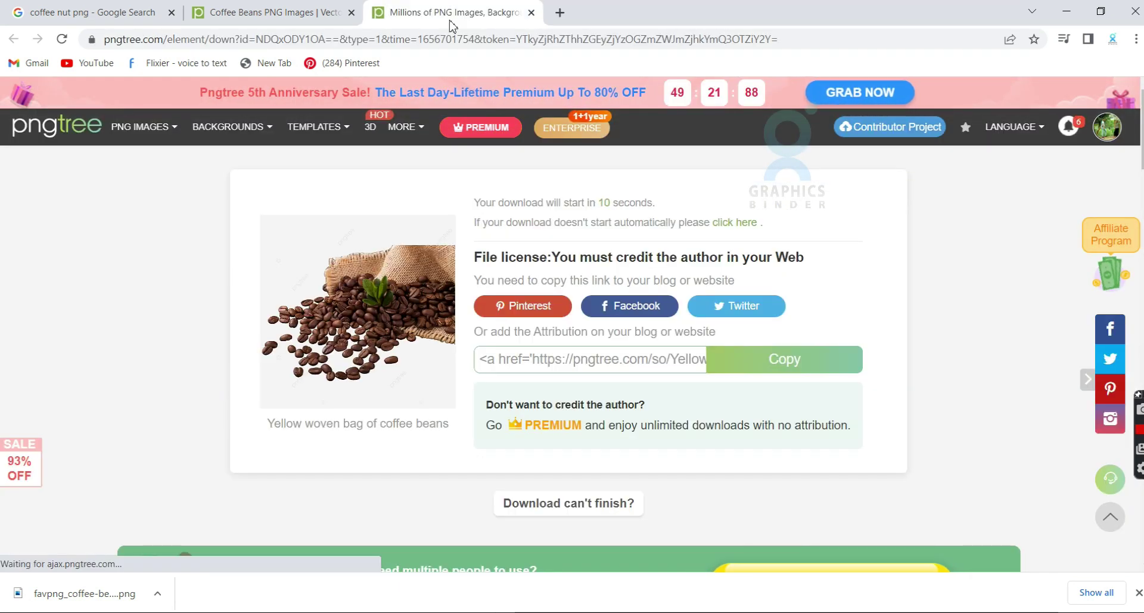
left_click(531, 13)
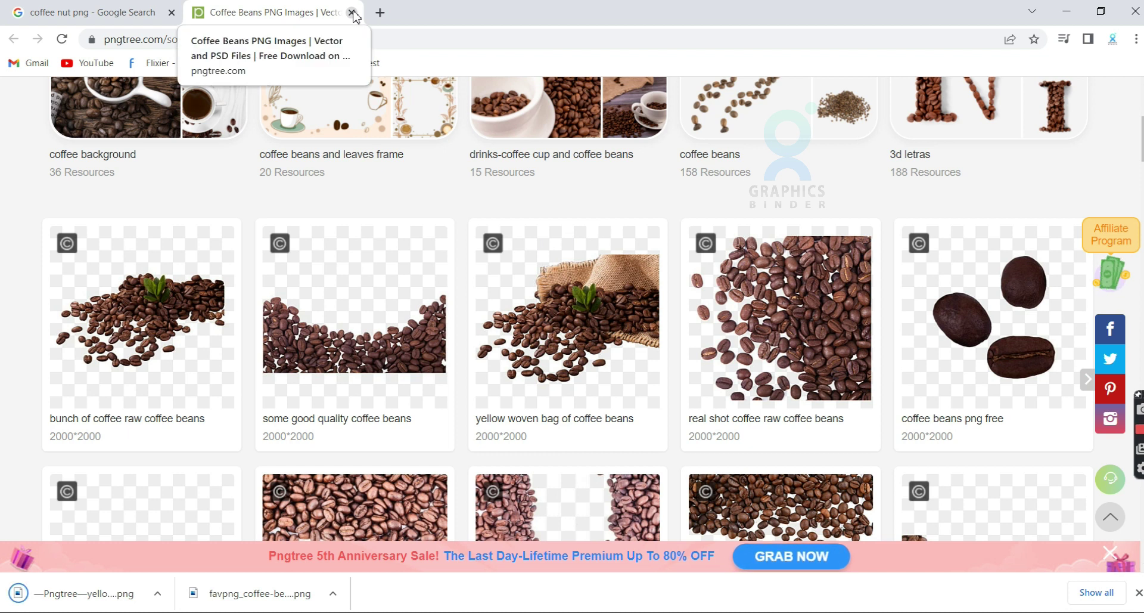
left_click(91, 587)
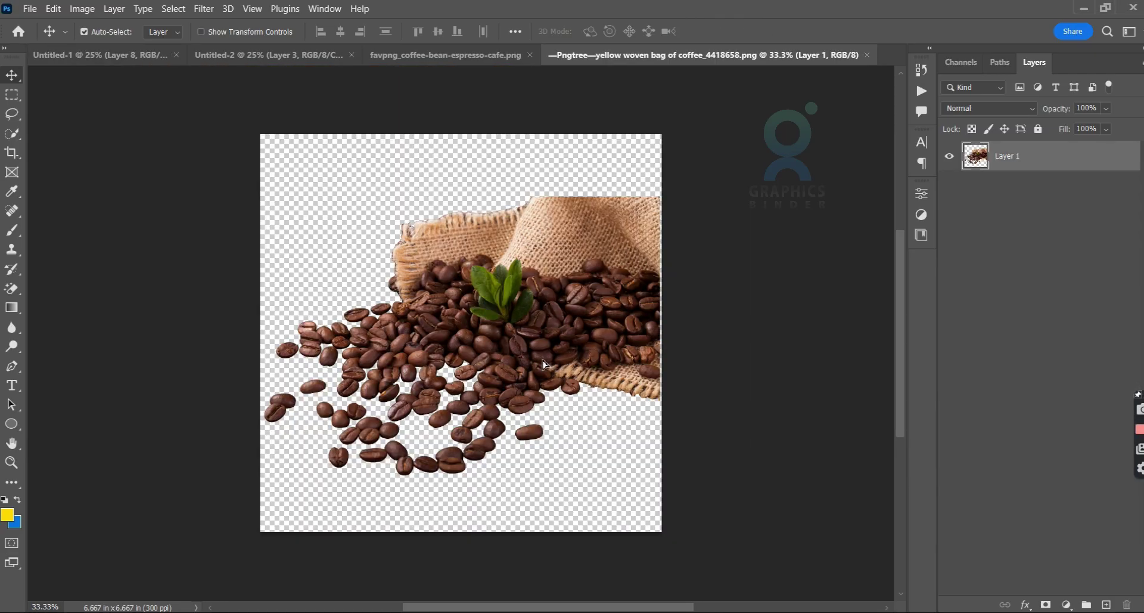
mouse_move(566, 181)
left_mouse_down()
mouse_move(241, 167)
mouse_move(268, 488)
mouse_move(228, 390)
mouse_move(229, 409)
left_mouse_up()
- Settle the burlap bag of beans behind the jar's left side and shrink it
left_click(361, 420)
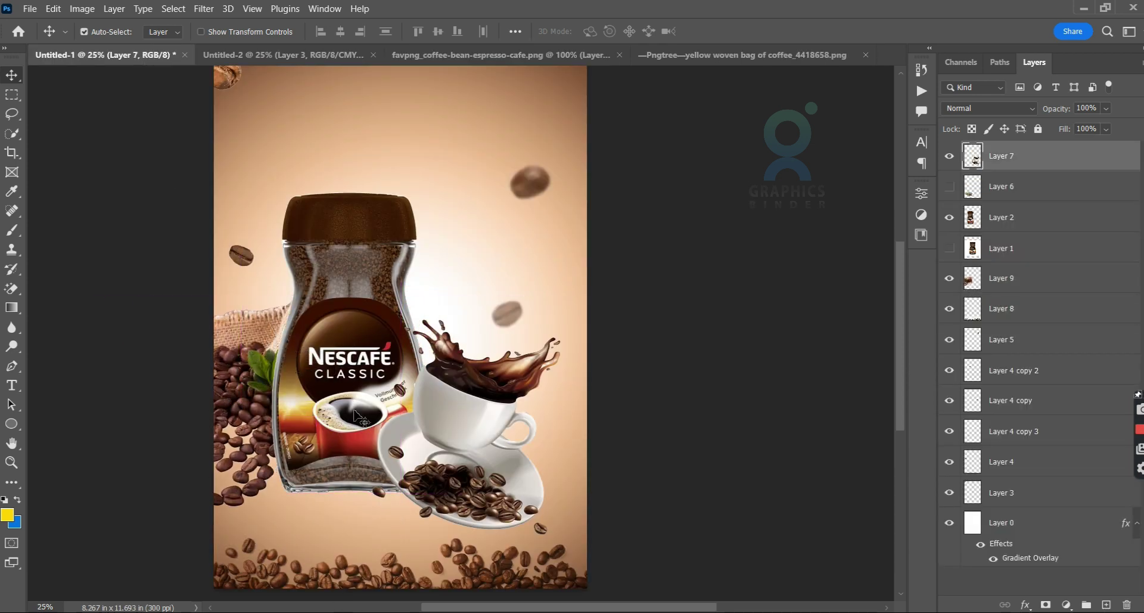
left_click(262, 402, "shift")
left_click_drag(369, 423, 401, 425)
left_click_drag(521, 467, 501, 448)
left_click_drag(273, 427, 332, 410)
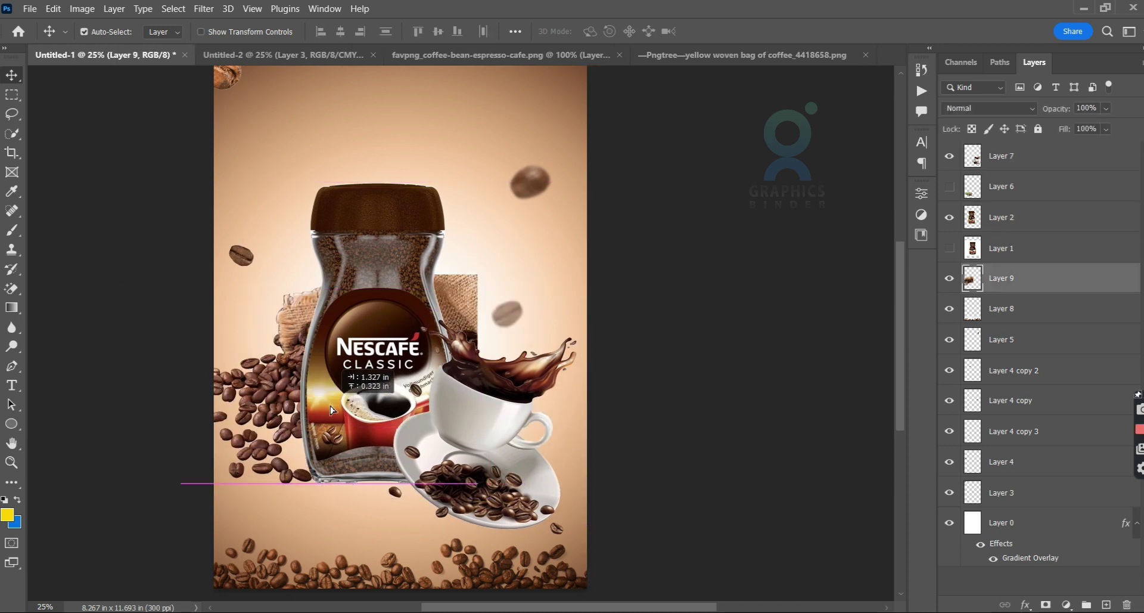
left_click_drag(328, 405, 319, 384)
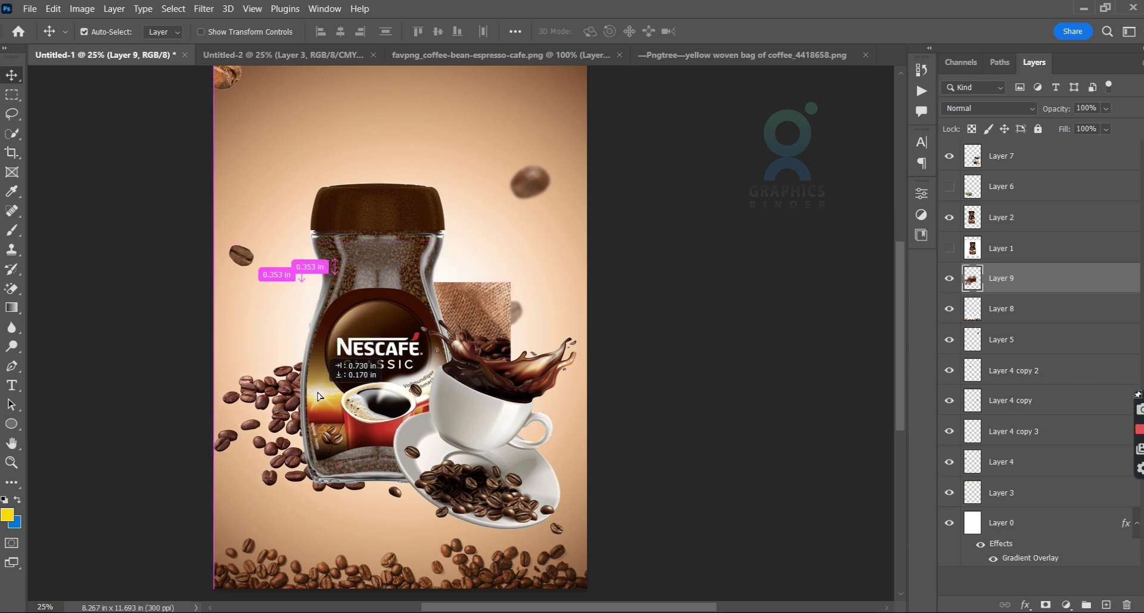
key("ctrl+t")
left_click_drag(511, 266, 441, 326)
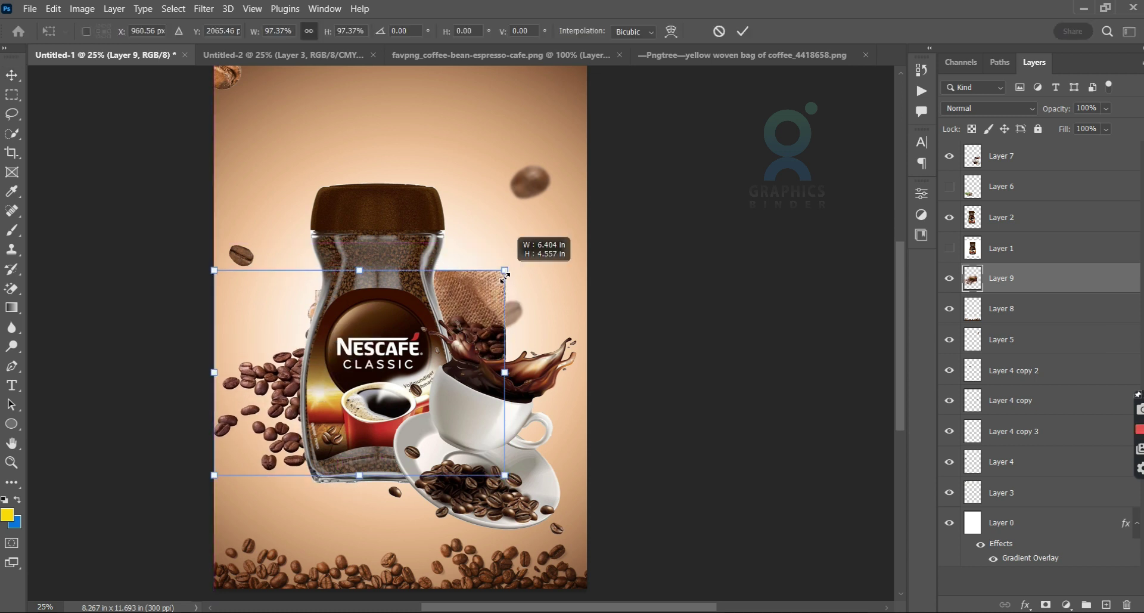
key("Return")
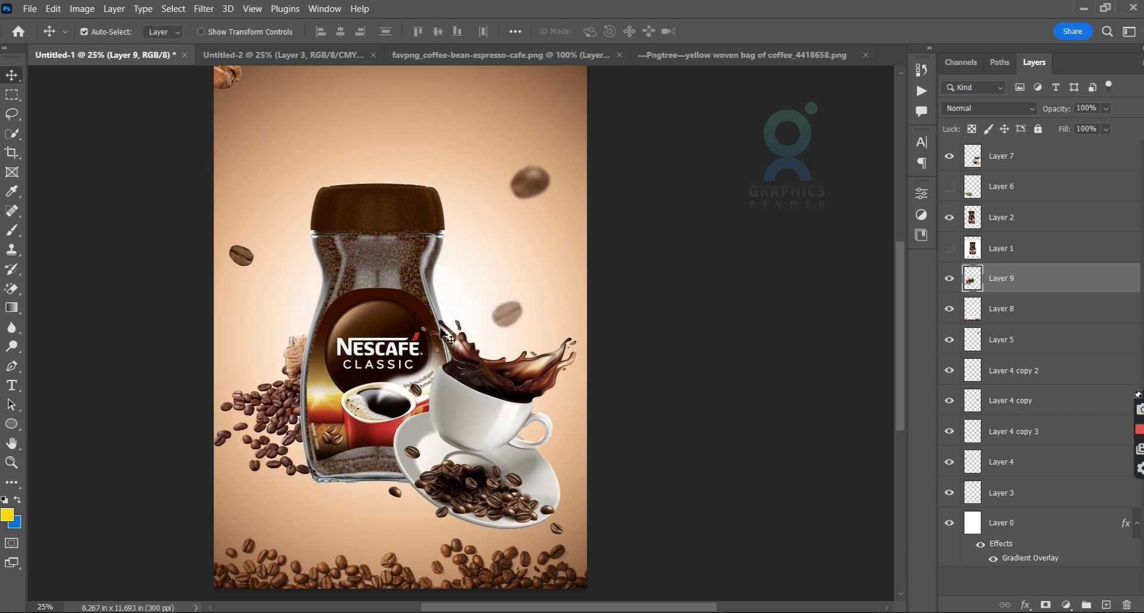
- Hide the bottom bean row and move the jar and splash cup down and right
left_click(949, 308)
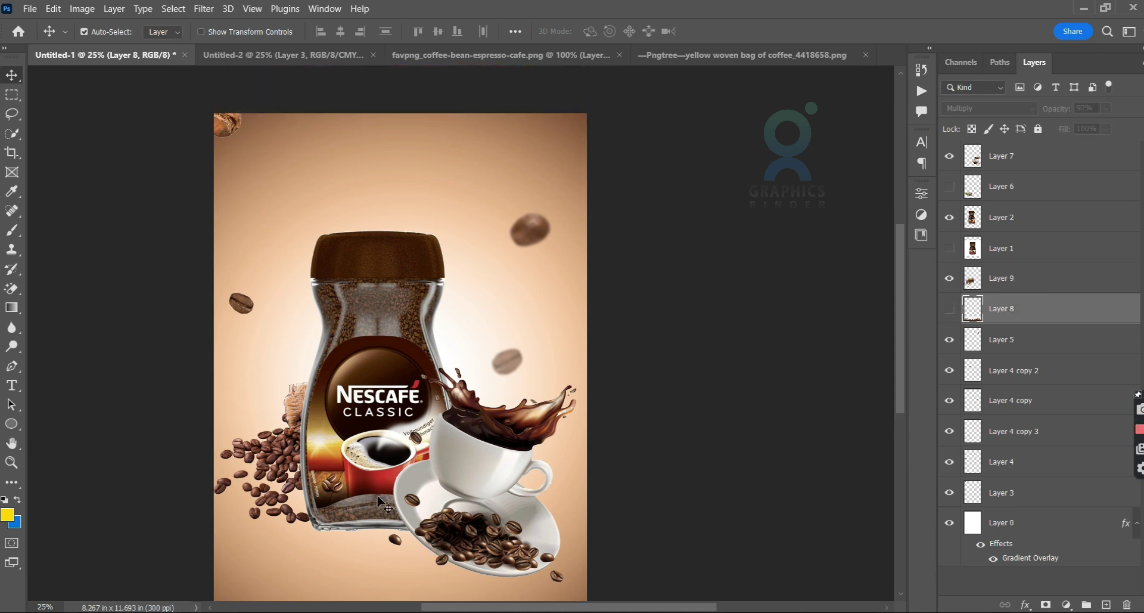
scroll(399, 358, "down", 1)
left_click(362, 441)
left_click_drag(362, 441, 366, 449)
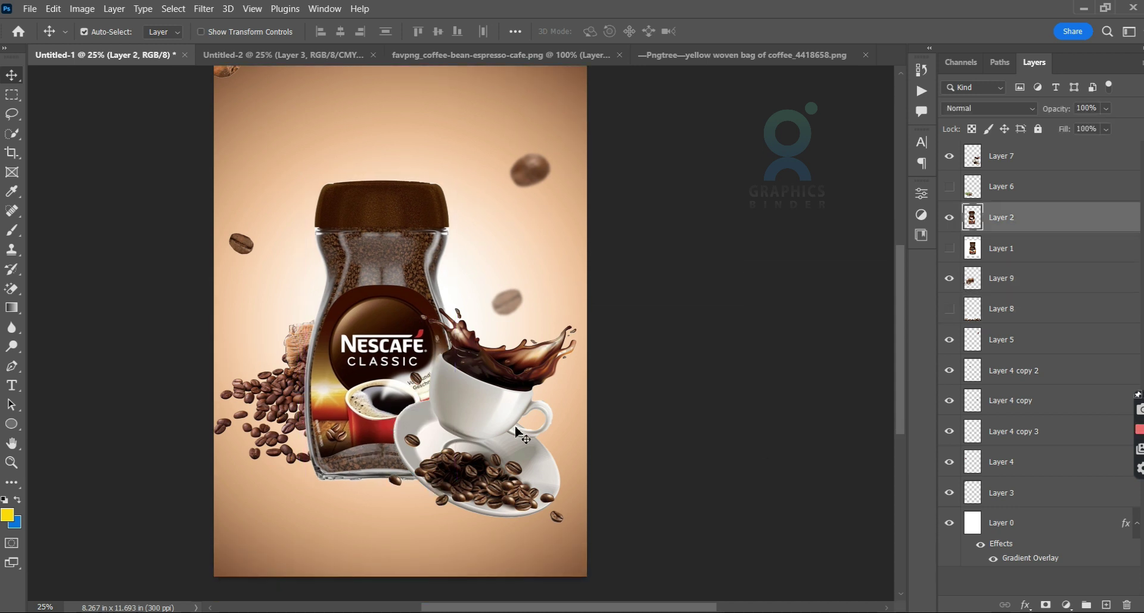
left_click_drag(362, 346, 372, 349)
left_click_drag(472, 414, 472, 424)
- Select the bean pile, jar and cup layers (9, 2, 7) and nudge them down together
left_click(646, 401)
scroll(539, 438, "down", 1)
scroll(539, 438, "up", 3)
left_click(268, 417, "shift")
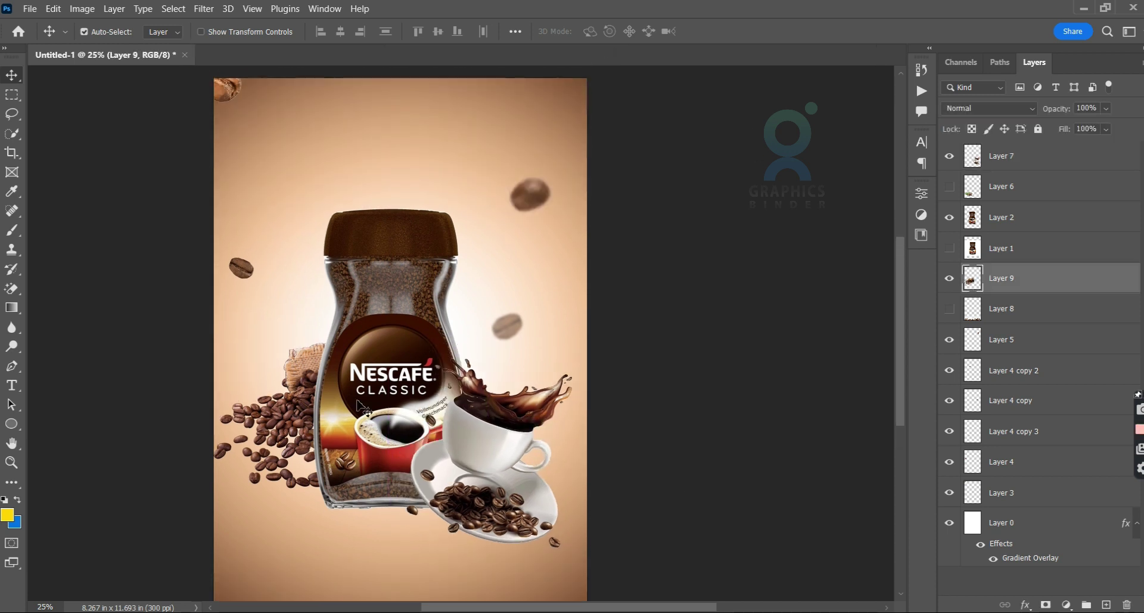
left_click(387, 298, "shift")
left_click(472, 459, "shift")
key("shift+Down")
key("shift+Down")
key("shift+Down")
key("shift+Down")
key("shift+Down")
key("shift+Down")
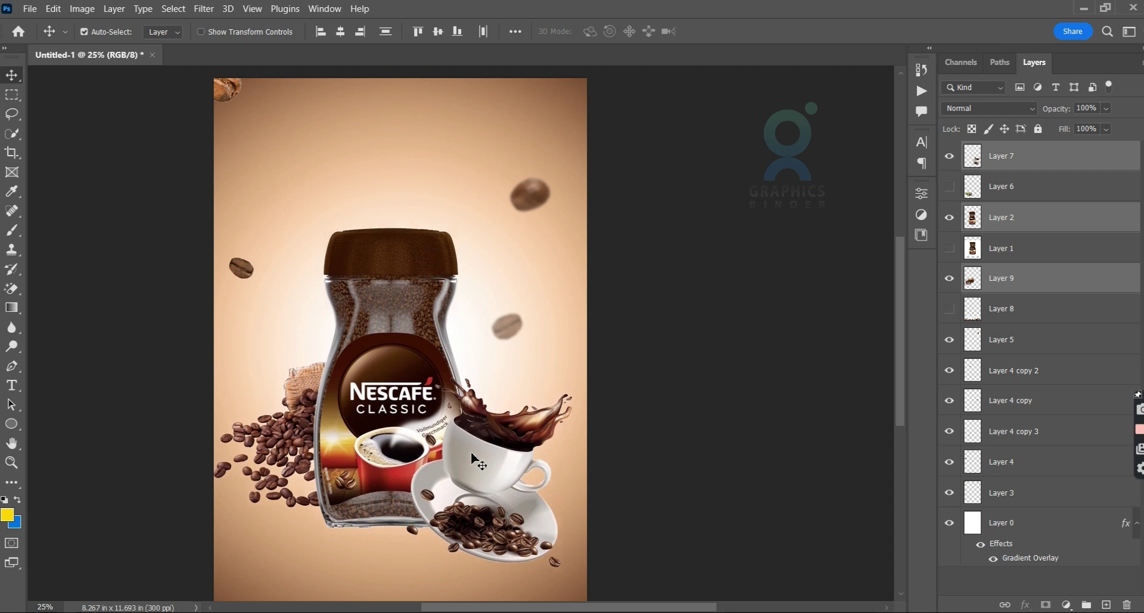
key("shift+Down")
key("shift+Down")
key("shift+Down")
key("shift+Down")
key("shift+Down")
key("shift+Down")
key("shift+Down")
key("shift+Down")
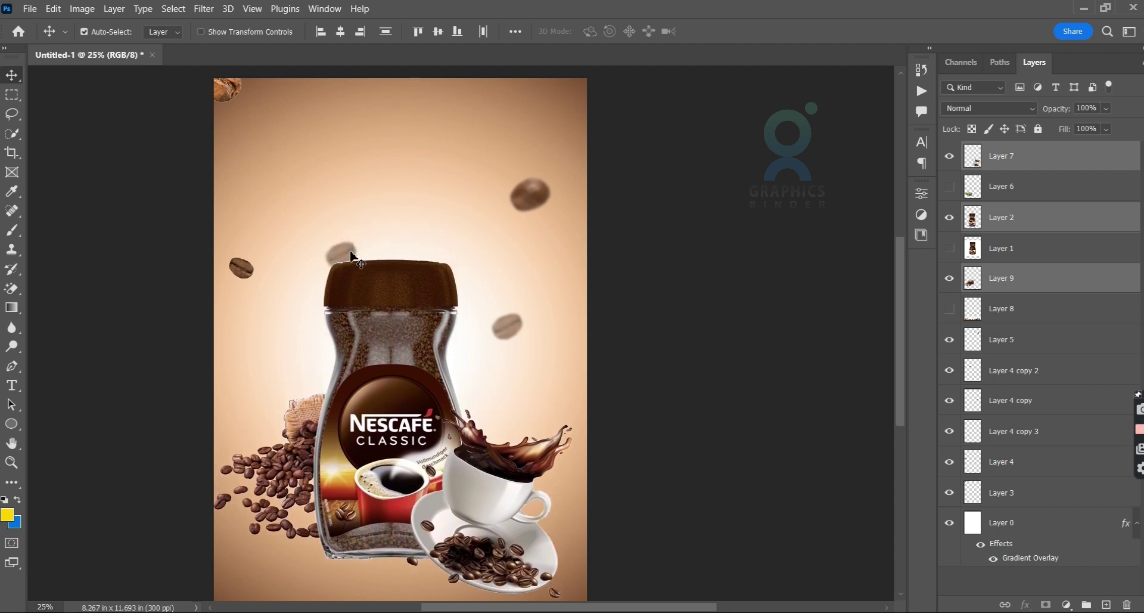
- Move floating beans out to the poster's top-right edge and bottom-left corner
left_click_drag(351, 258, 353, 241)
left_click_drag(445, 129, 581, 87)
mouse_move(528, 190)
left_mouse_down()
mouse_move(252, 551)
mouse_move(244, 587)
left_mouse_up()
scroll(587, 327, "up", 2)
scroll(578, 328, "up", 1)
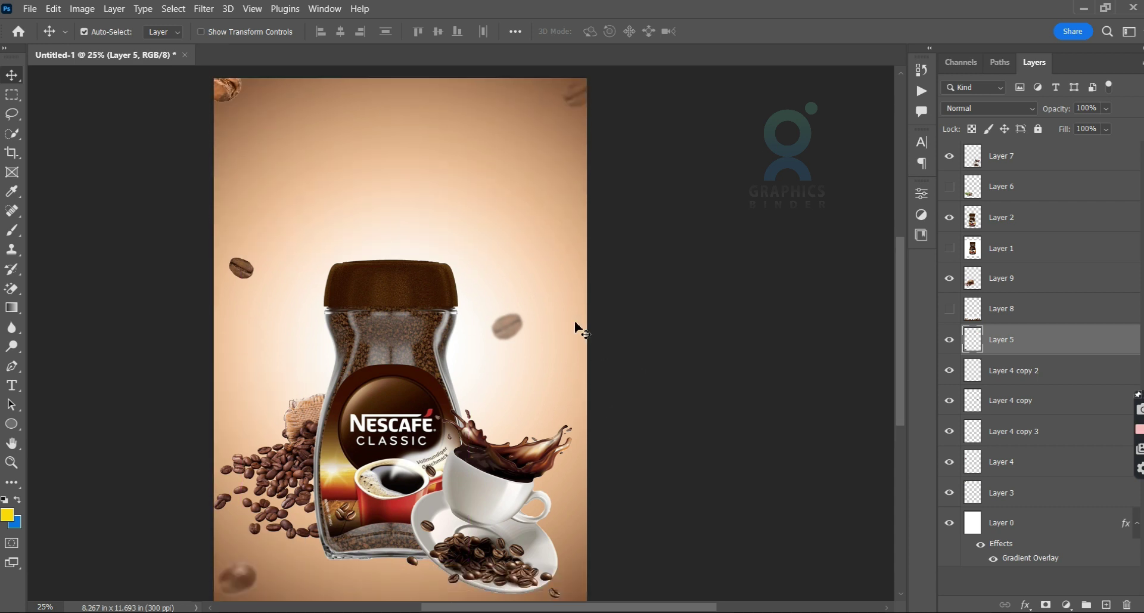
scroll(526, 222, "up", 1)
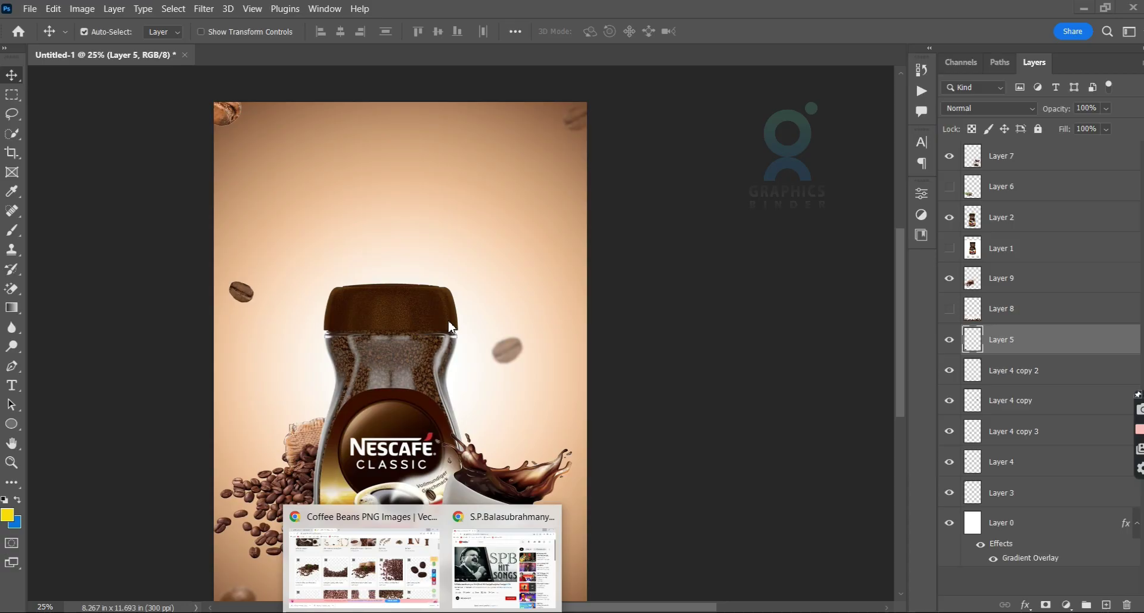
- Search Google Images for 'nescafe coffee classic logo png'
left_click(357, 572)
left_click(96, 12)
triple_click(285, 100)
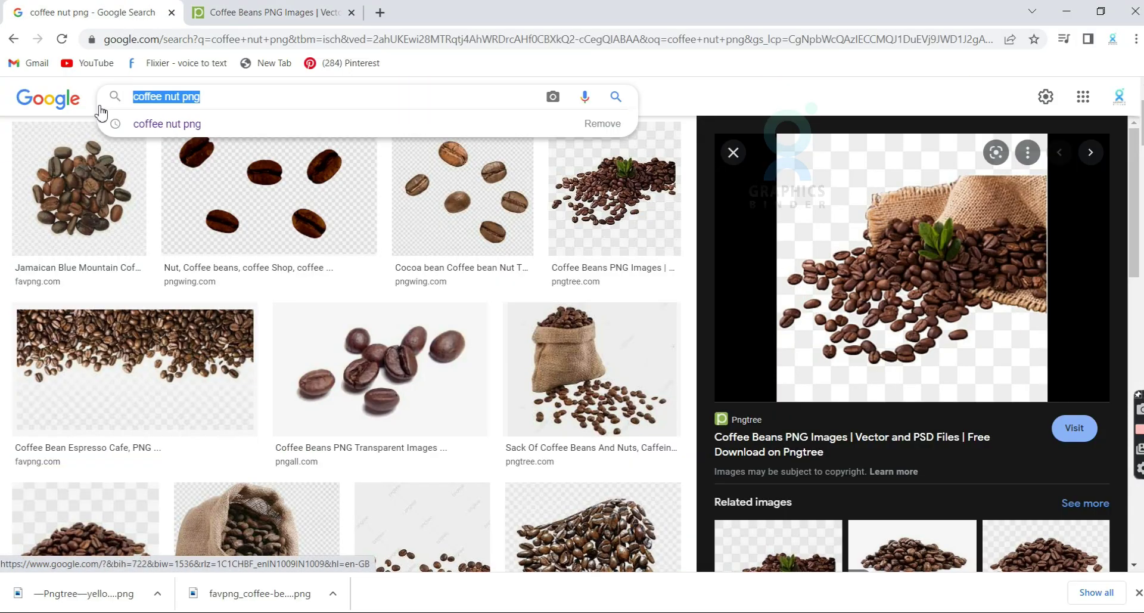
type("nes")
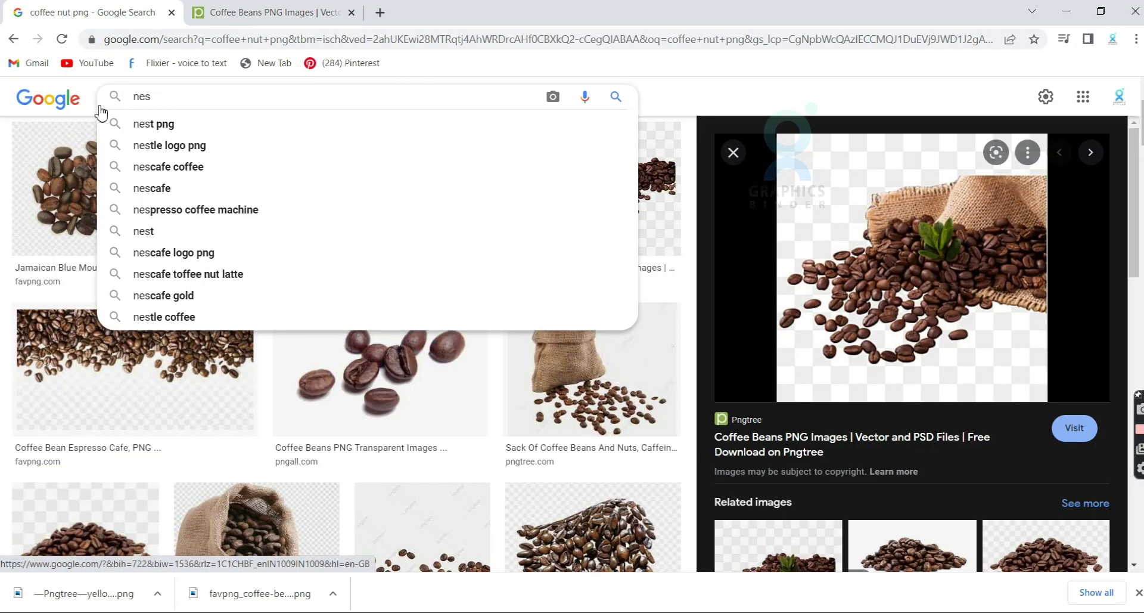
type("cafe co")
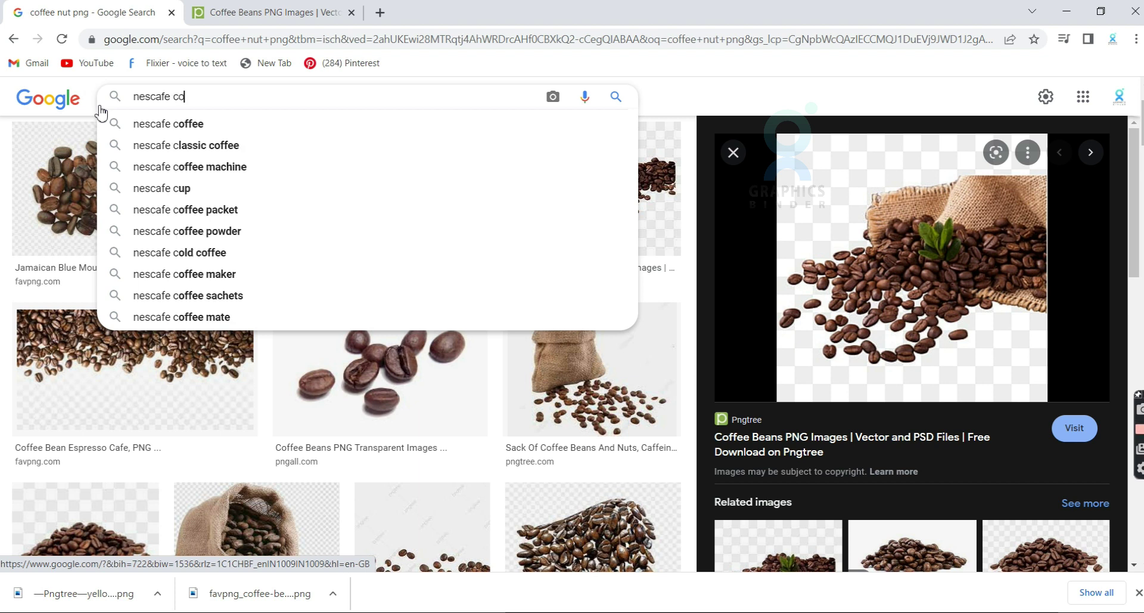
type("ffee ")
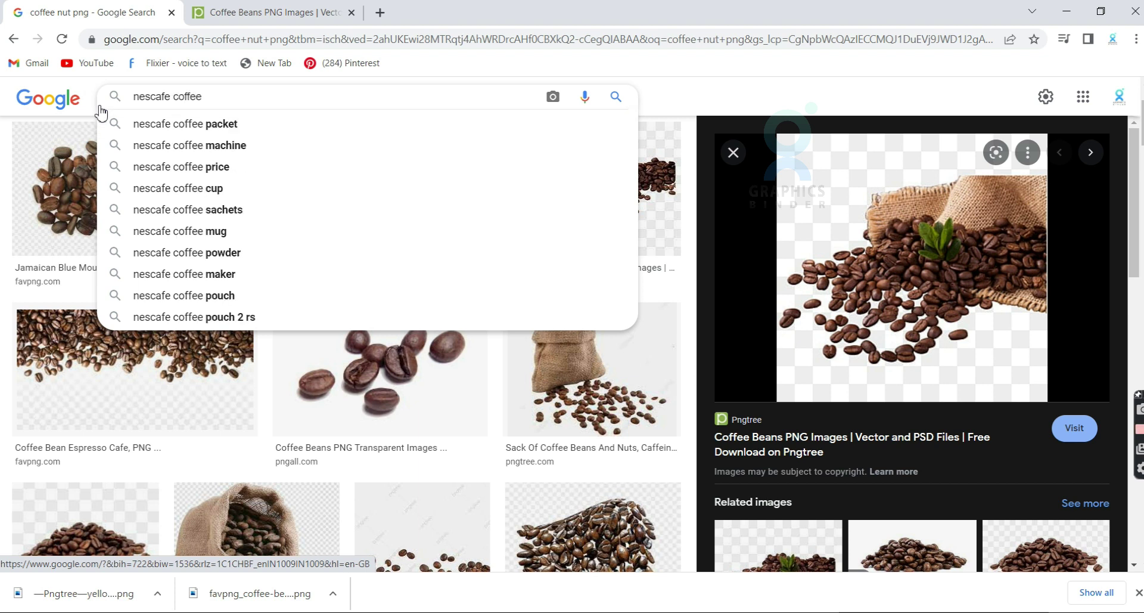
type("classic ")
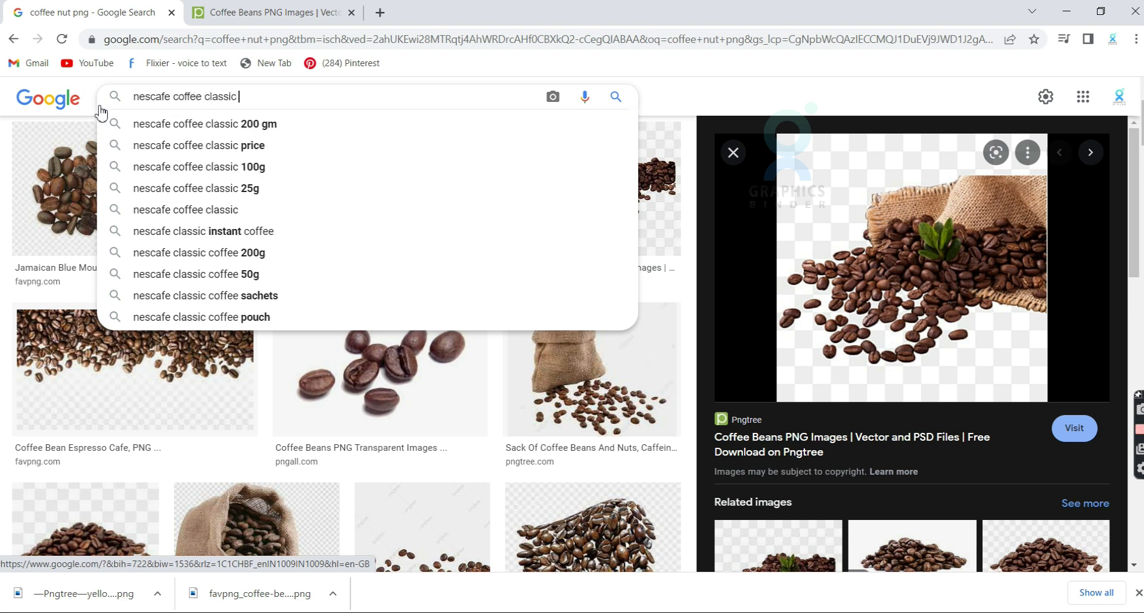
type("logo png")
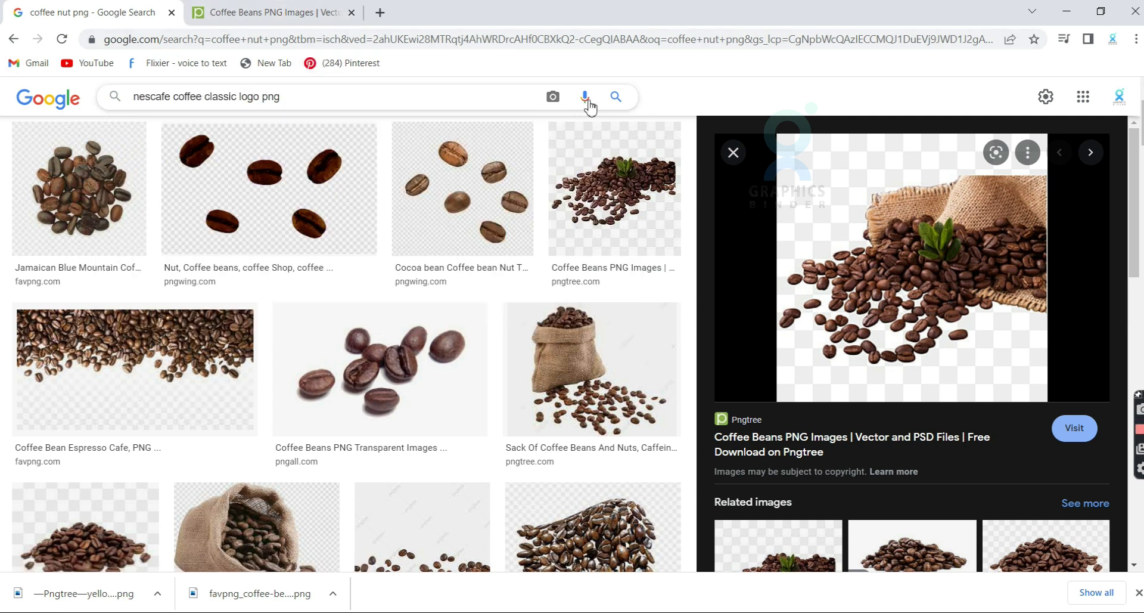
left_click(616, 98)
- Open the black NESCAFÉ logo's source page on logos-world.net and close the old Coffee Beans tab
scroll(537, 298, "down", 4)
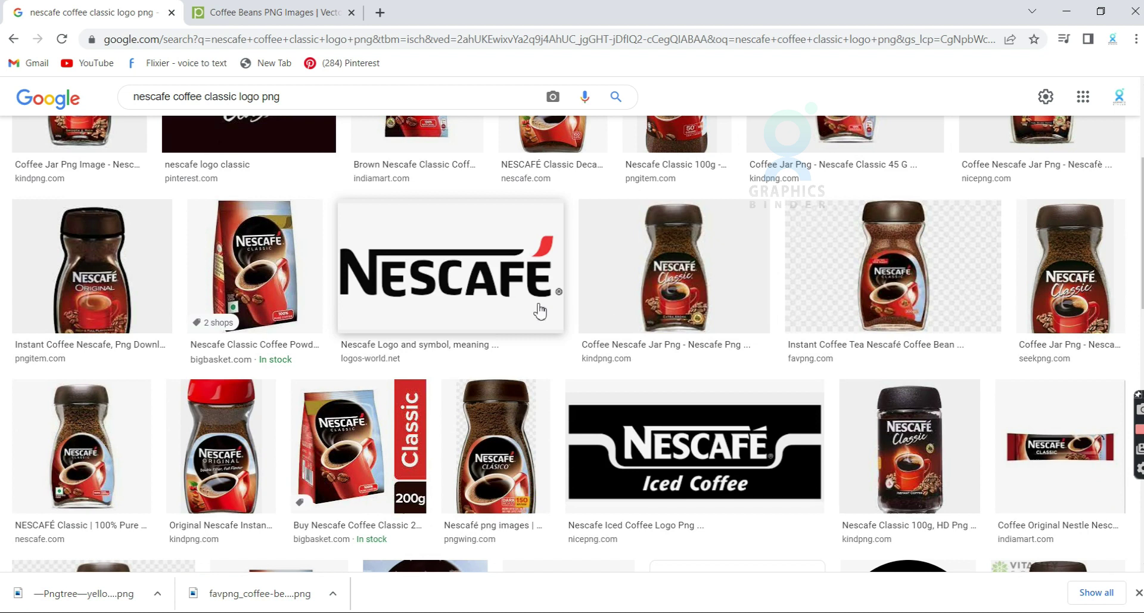
left_click(566, 316)
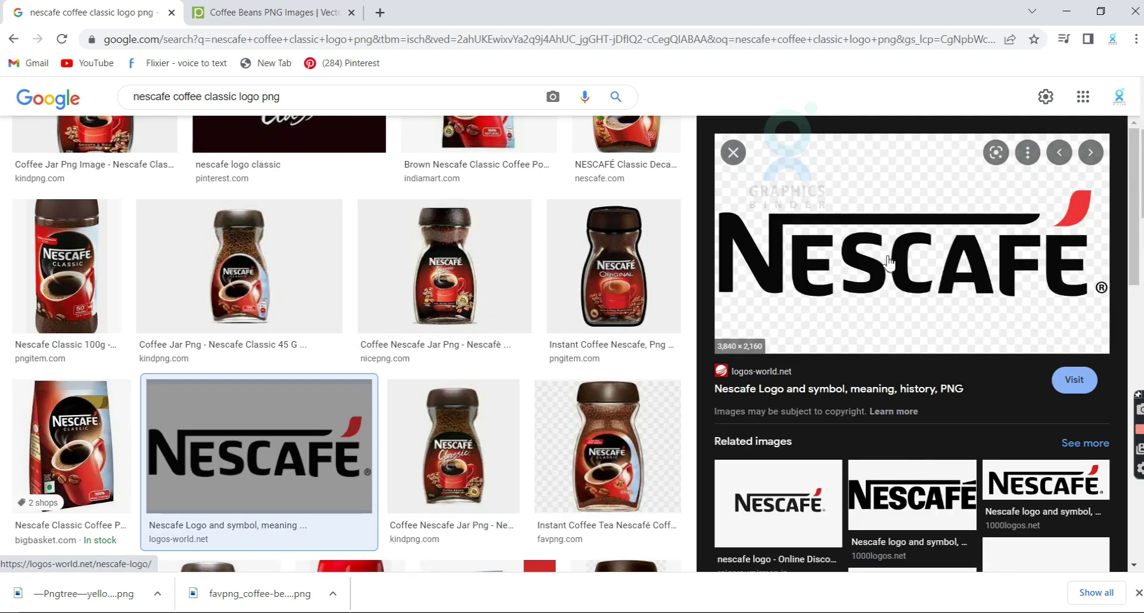
left_click(911, 251)
left_click(533, 13)
scroll(447, 273, "down", 5)
scroll(403, 273, "down", 5)
scroll(404, 273, "down", 5)
scroll(552, 187, "up", 5)
scroll(376, 235, "up", 5)
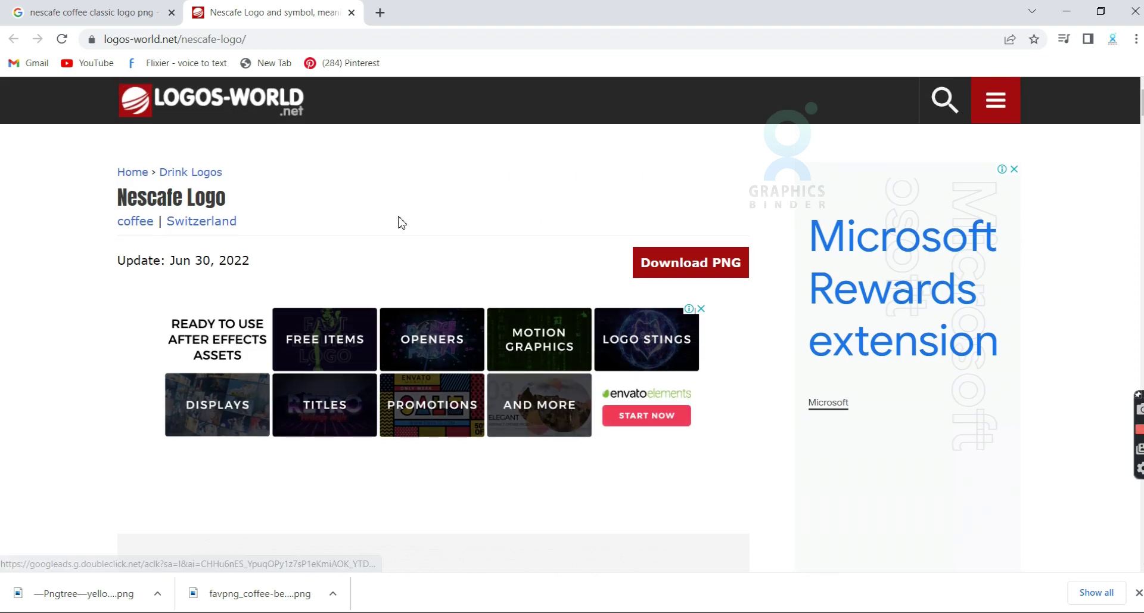
- Save the full-size Nescafé logo PNG as 01.png
left_click(677, 263)
right_click(456, 314)
left_click(504, 344)
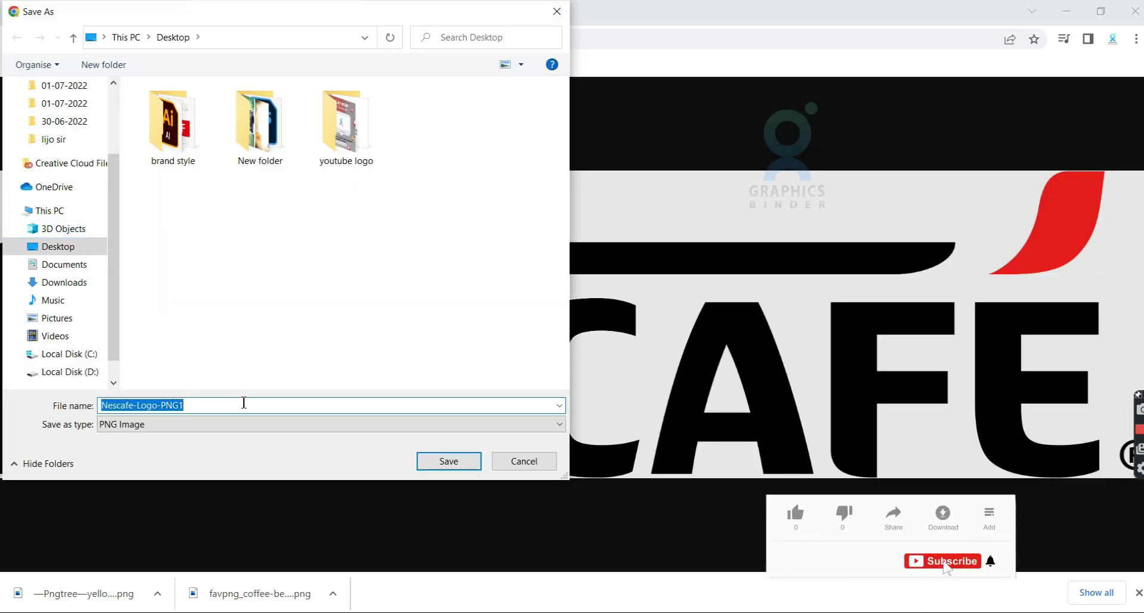
type("01")
key("Return")
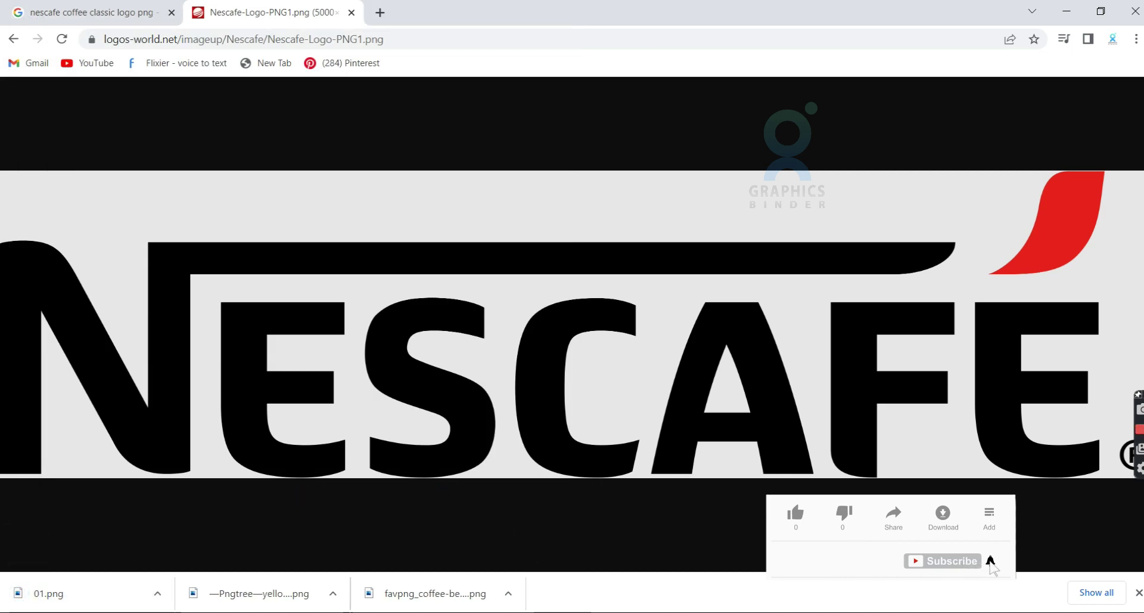
left_click(53, 593)
- Place the 01.png Nescafé logo into Untitled-1, scaled to about 27% across the top
left_click_drag(259, 351, 401, 179)
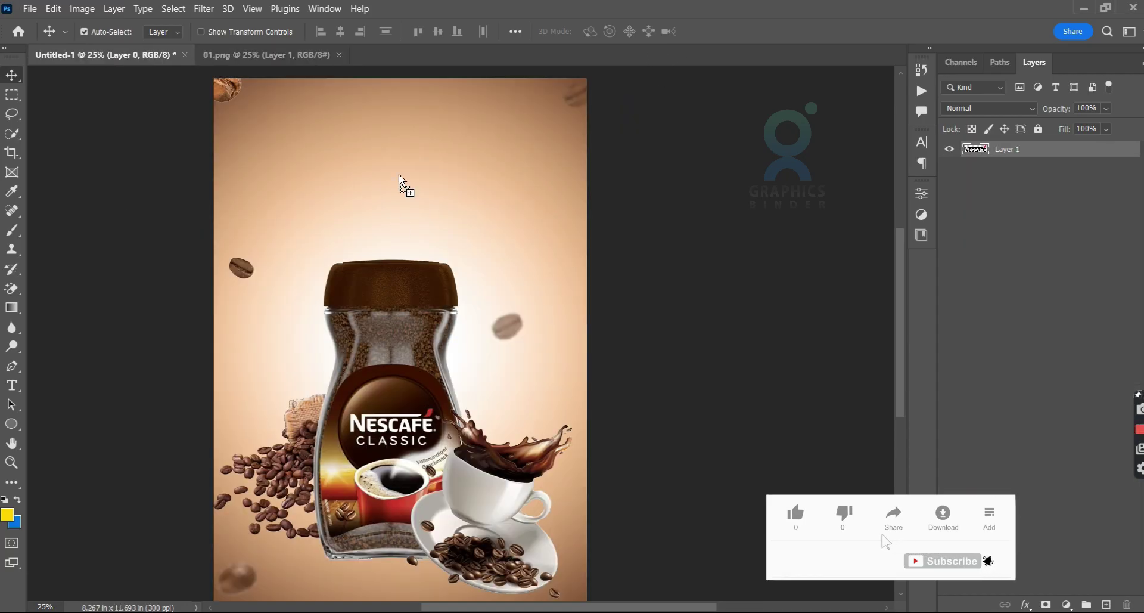
key("ctrl+t")
left_click_drag(402, 258, 391, 192)
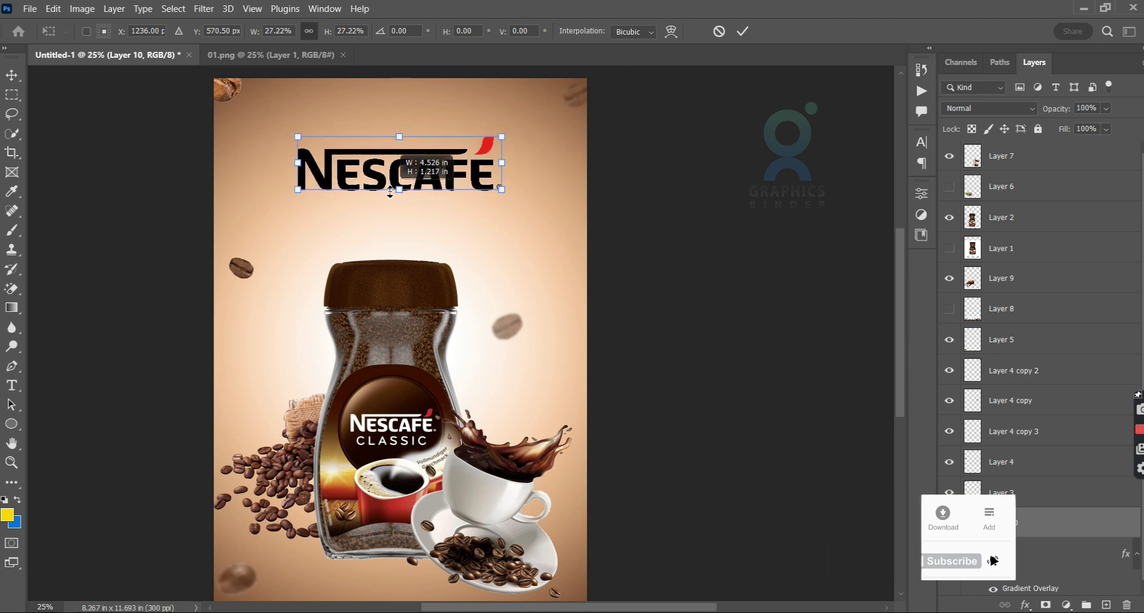
key("Return")
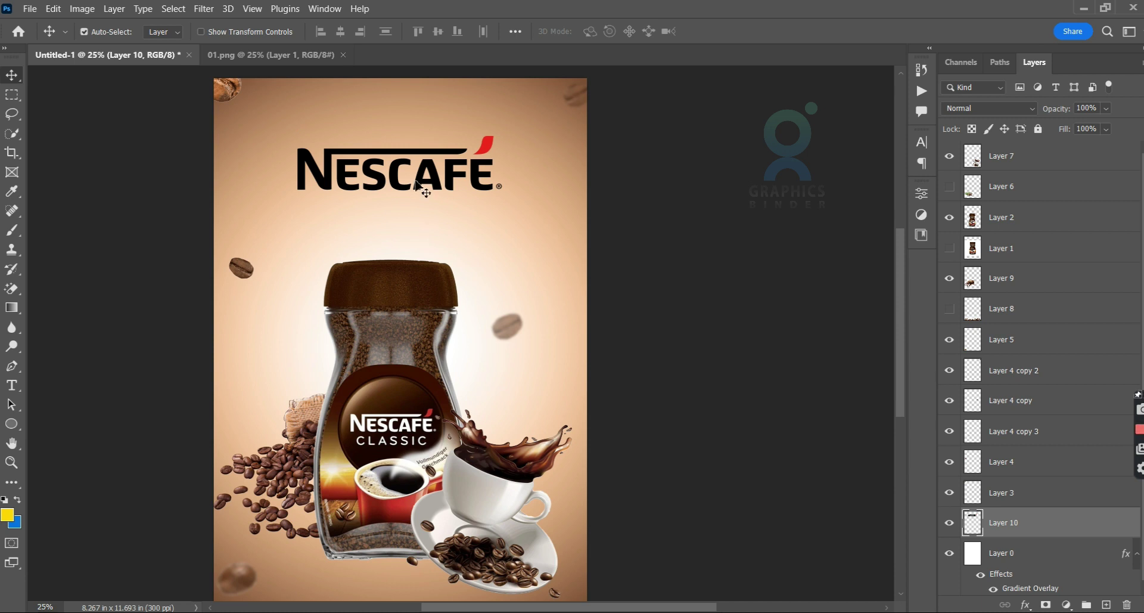
scroll(411, 205, "down", 1)
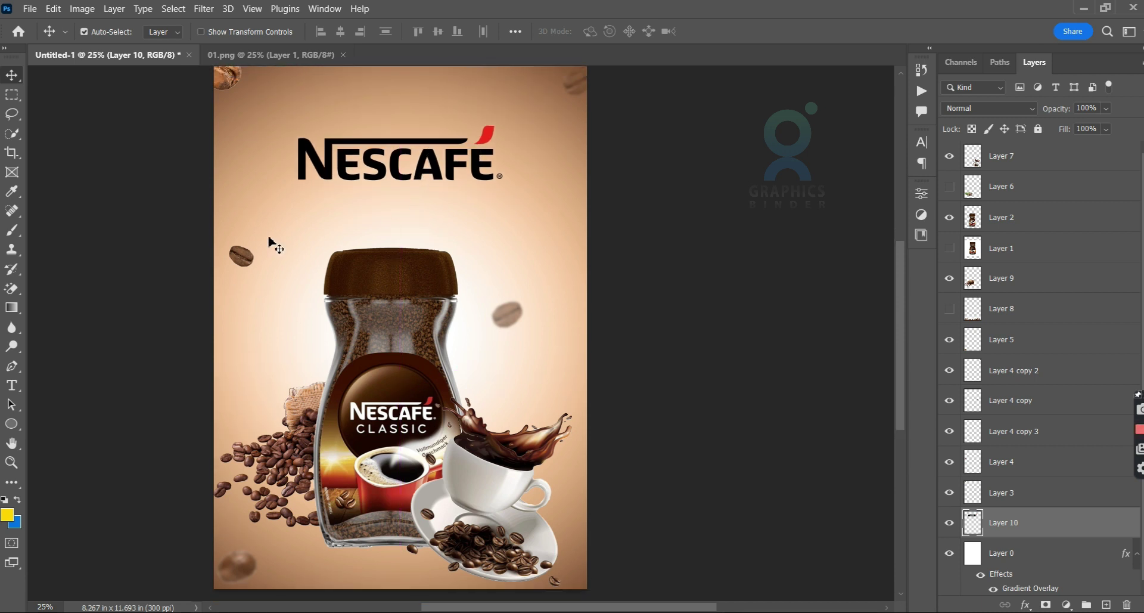
left_click(373, 524)
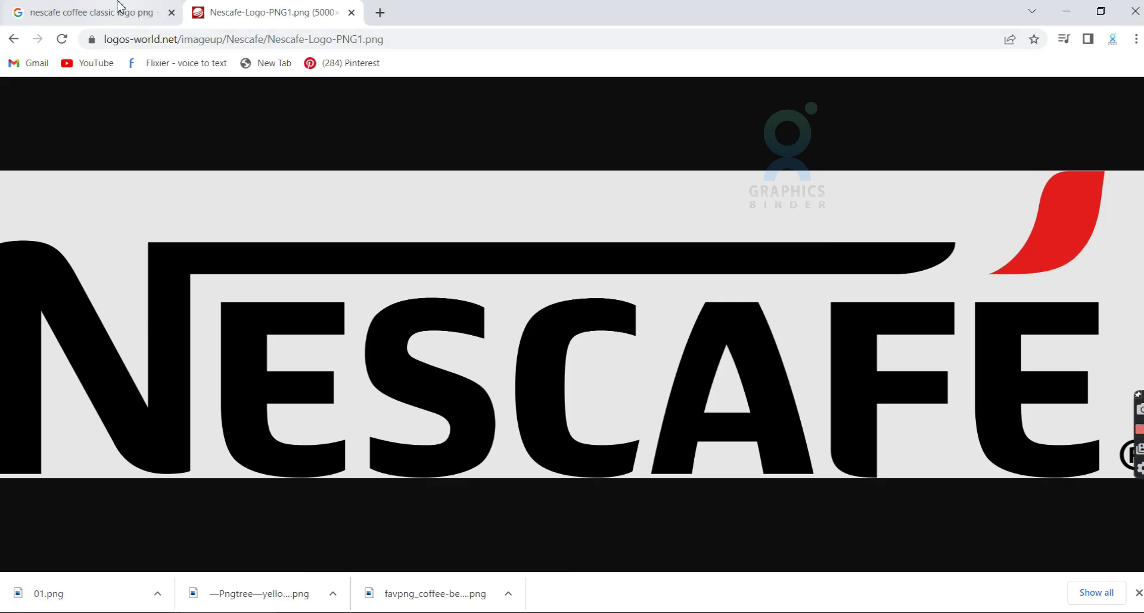
- Search Google Images for 'coffee leaf png'
left_click(119, 12)
triple_click(306, 96)
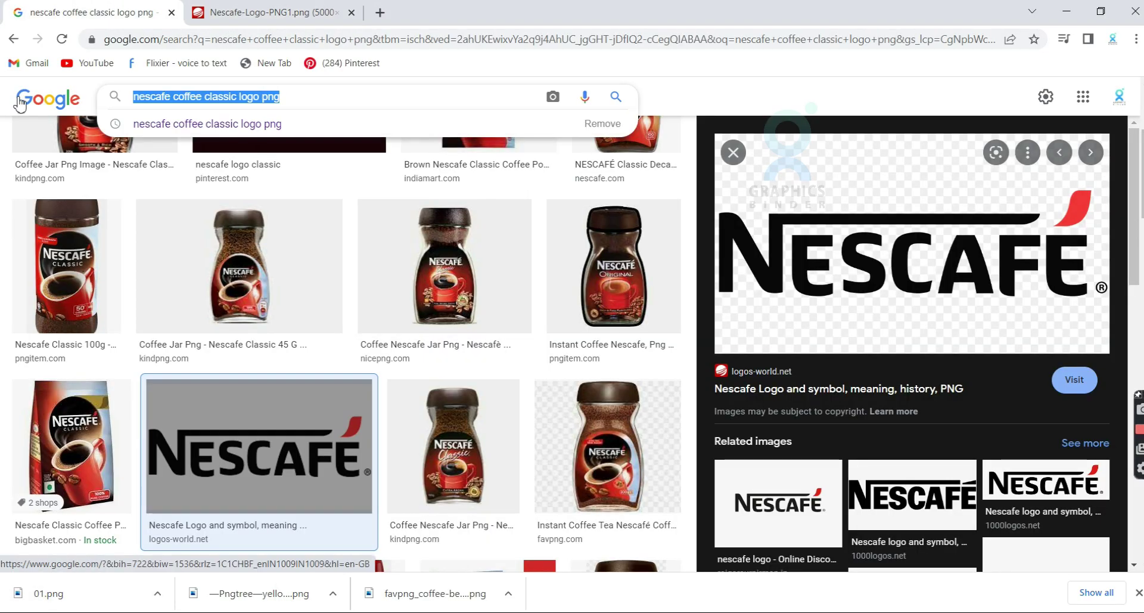
type("coffee le")
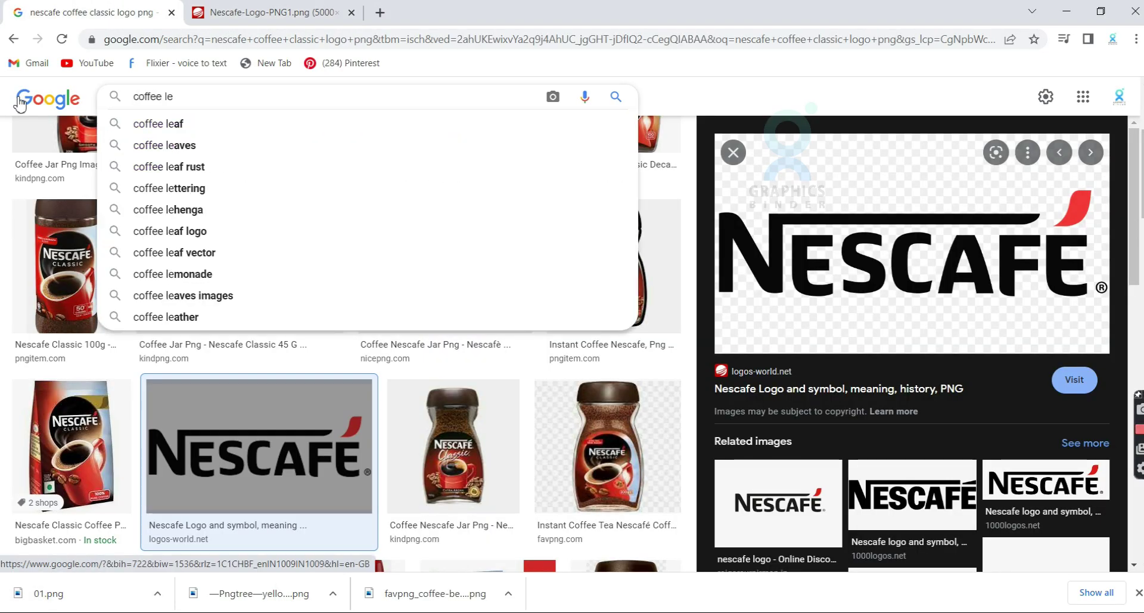
type("af pn")
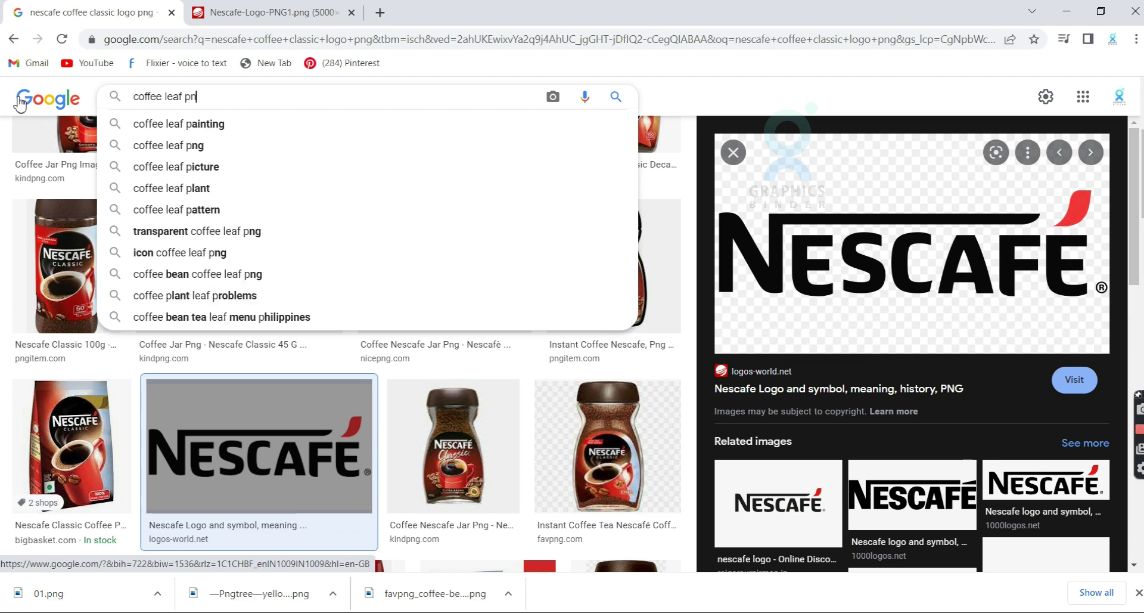
type("g")
key("Return")
- Browse the results and open the green tea leaf image's Clipart Library page
scroll(258, 159, "down", 2)
scroll(179, 277, "down", 4)
scroll(186, 279, "up", 5)
scroll(187, 279, "down", 2)
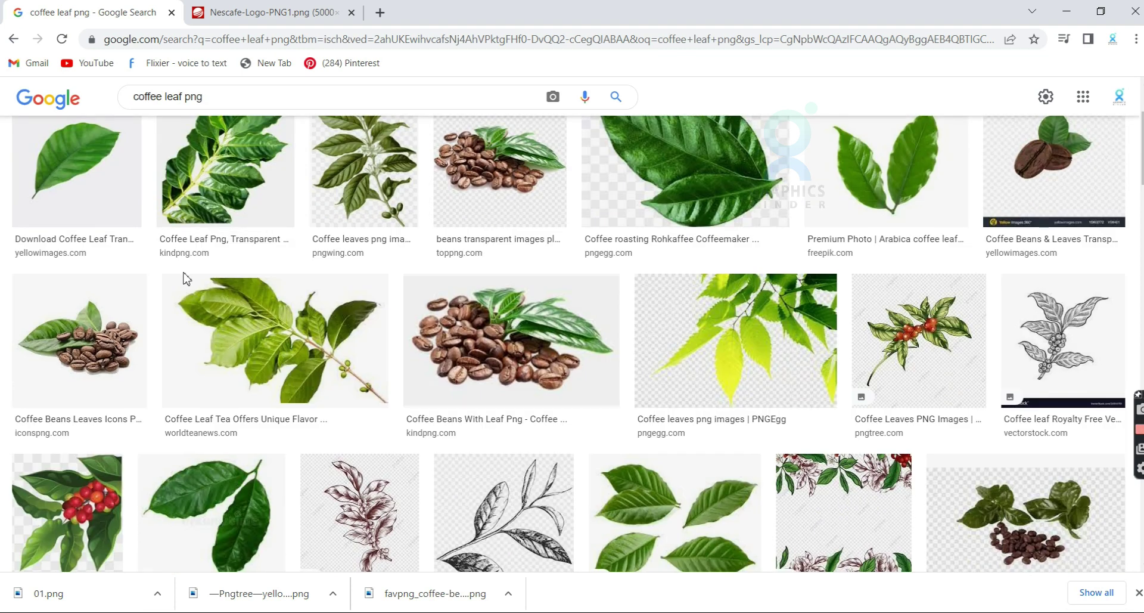
scroll(429, 244, "down", 5)
scroll(430, 244, "down", 3)
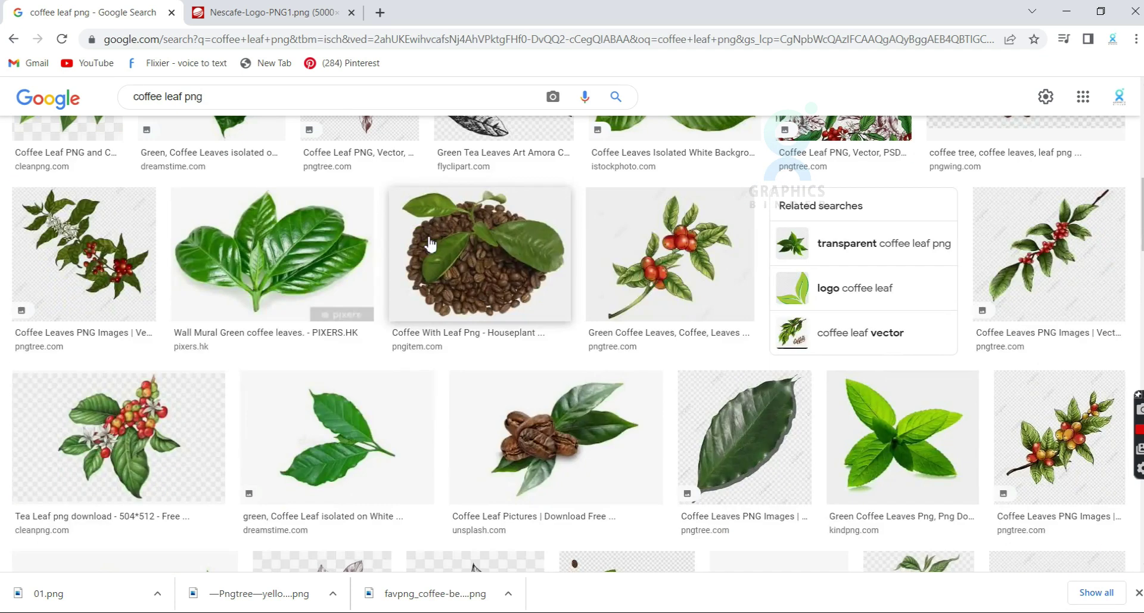
scroll(429, 243, "down", 1)
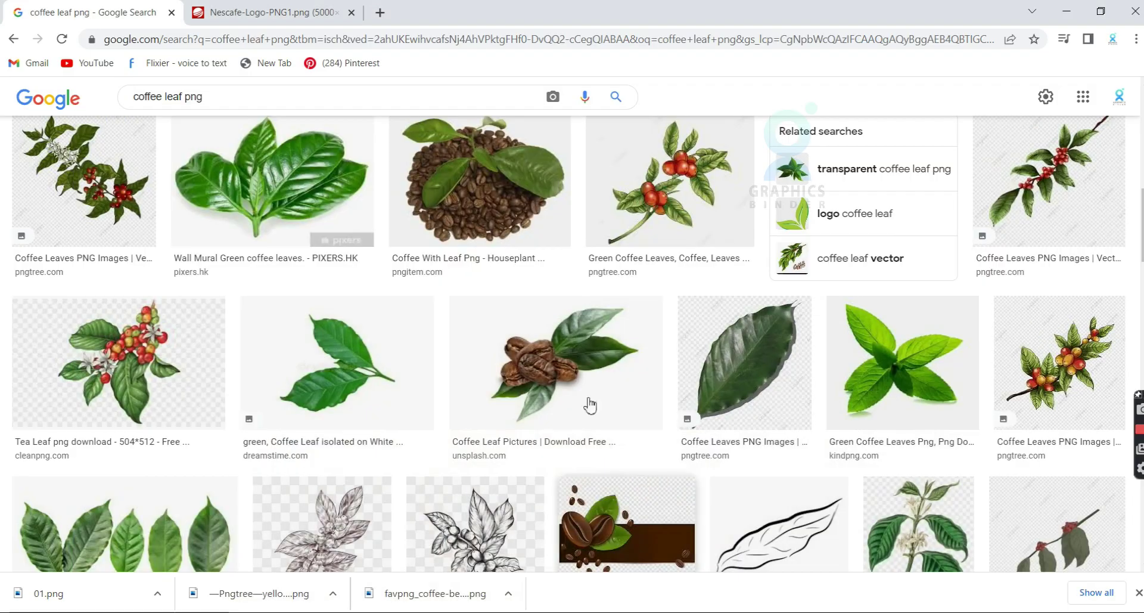
scroll(620, 290, "down", 4)
scroll(607, 309, "down", 2)
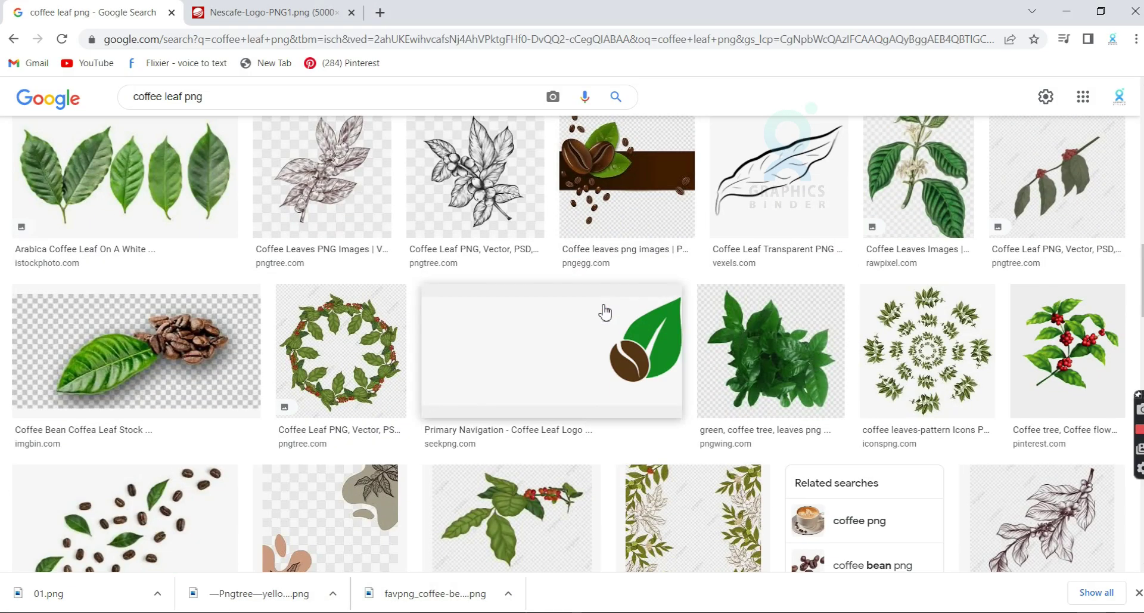
scroll(604, 310, "down", 2)
scroll(733, 220, "down", 4)
scroll(730, 223, "down", 4)
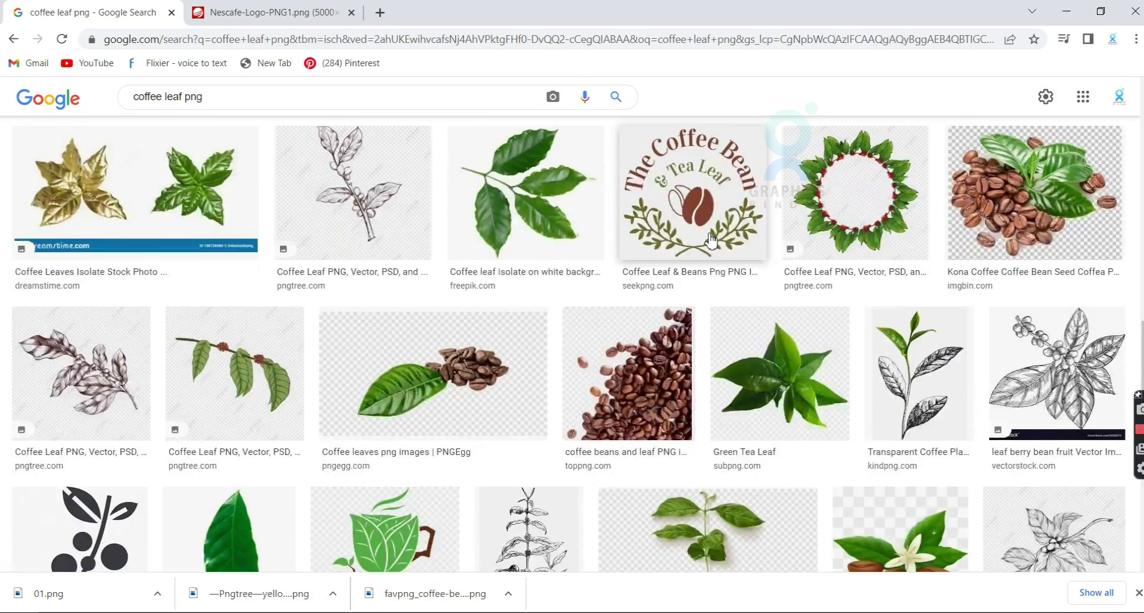
scroll(724, 229, "down", 3)
scroll(718, 234, "down", 2)
scroll(712, 238, "down", 2)
scroll(711, 240, "down", 5)
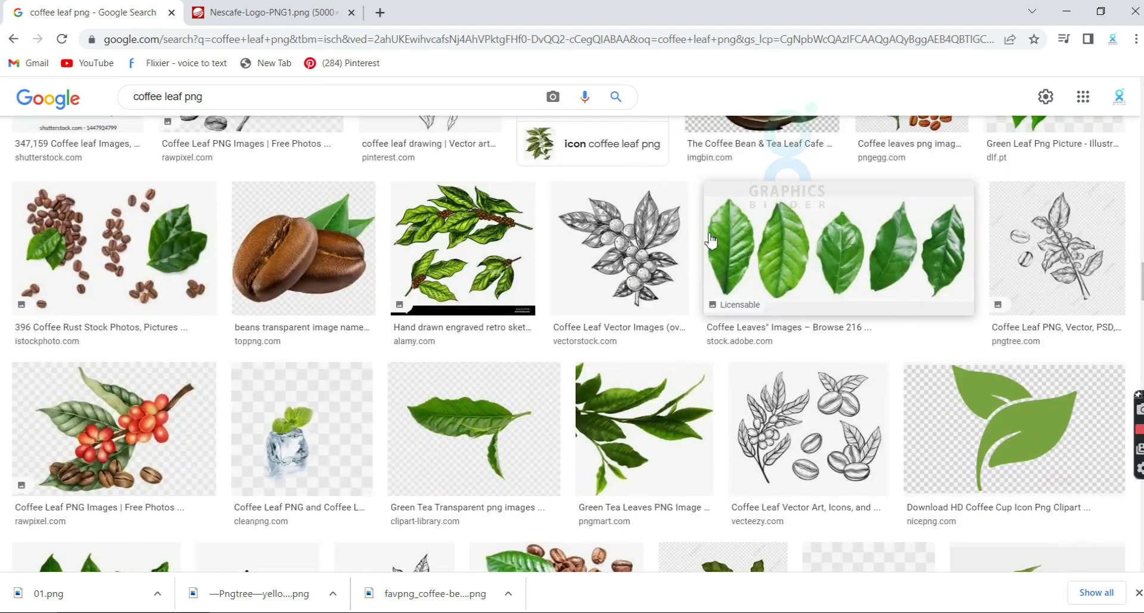
scroll(567, 298, "down", 2)
left_click(545, 320)
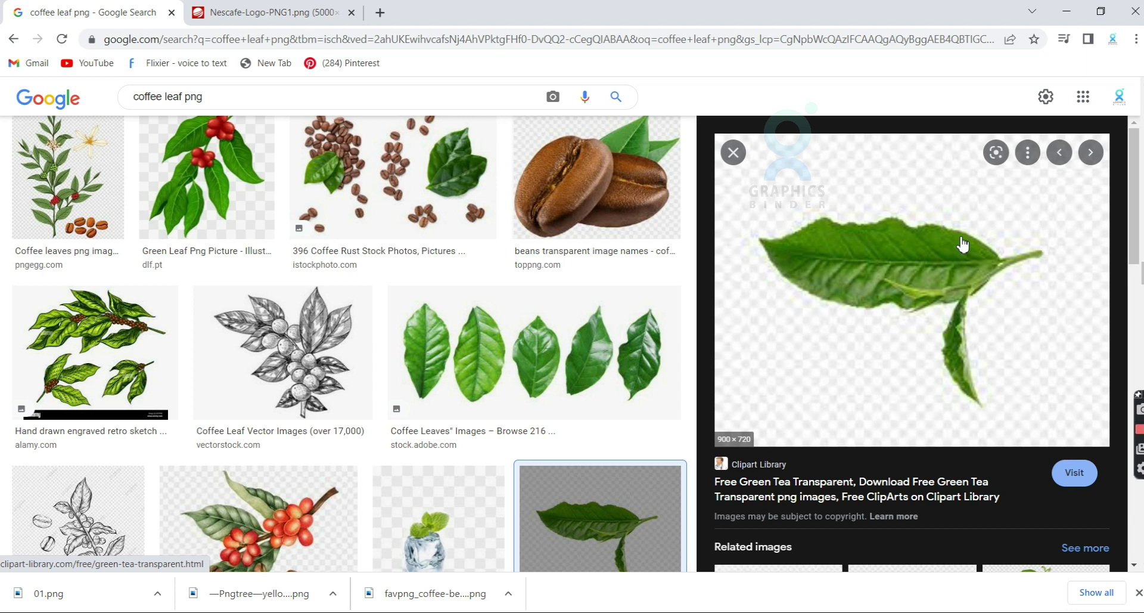
left_click(957, 271)
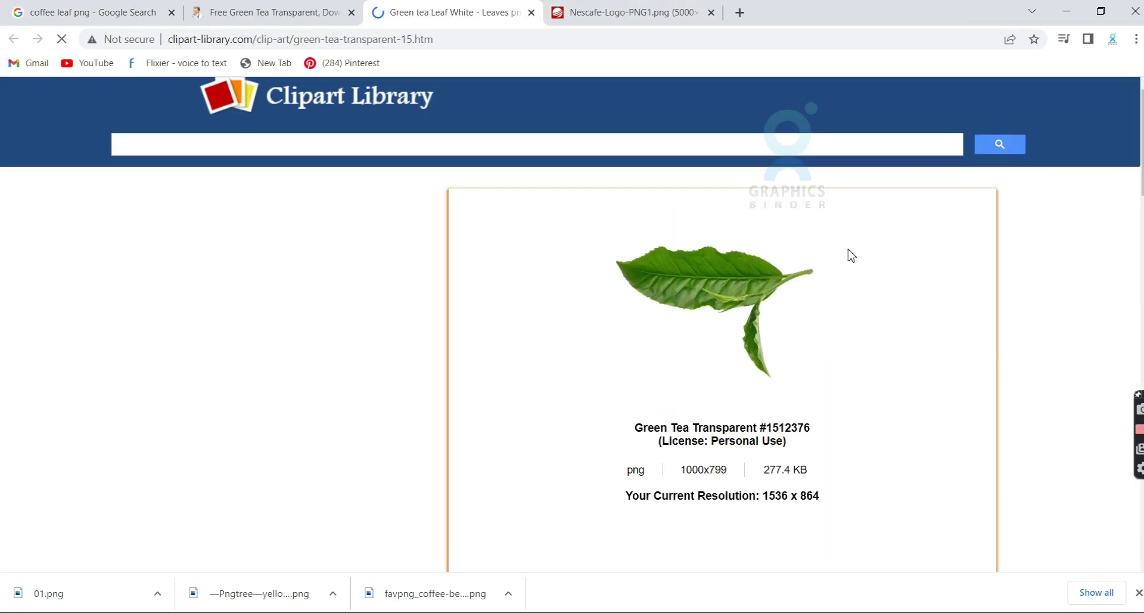
- Download the transparent green tea leaf PNG and save it to the Desktop
scroll(859, 238, "down", 5)
left_click(833, 415)
left_click(547, 391)
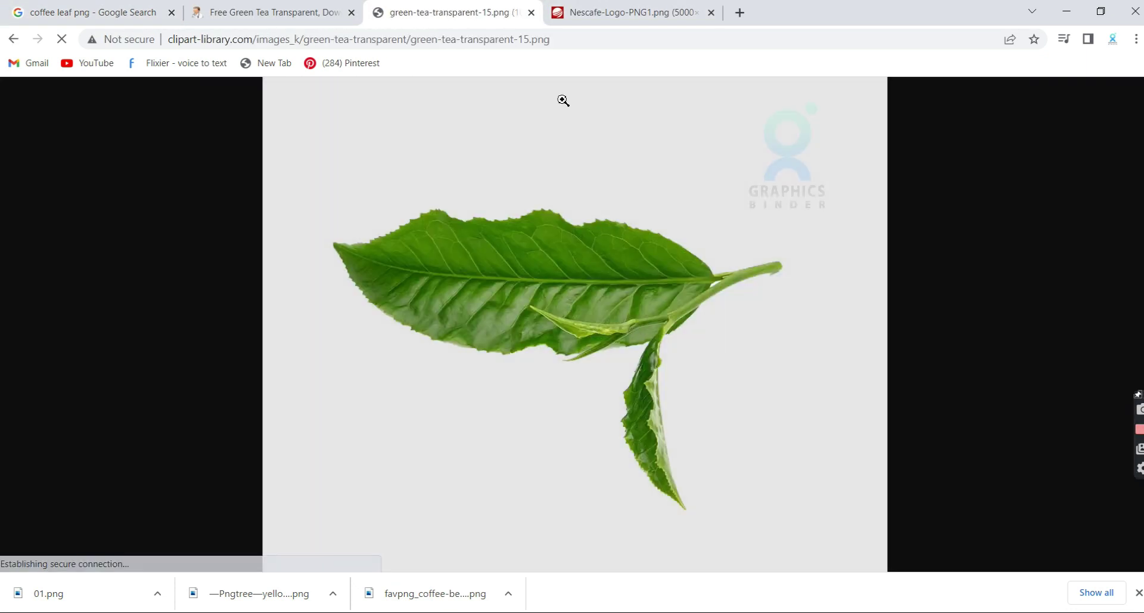
key("ctrl+s")
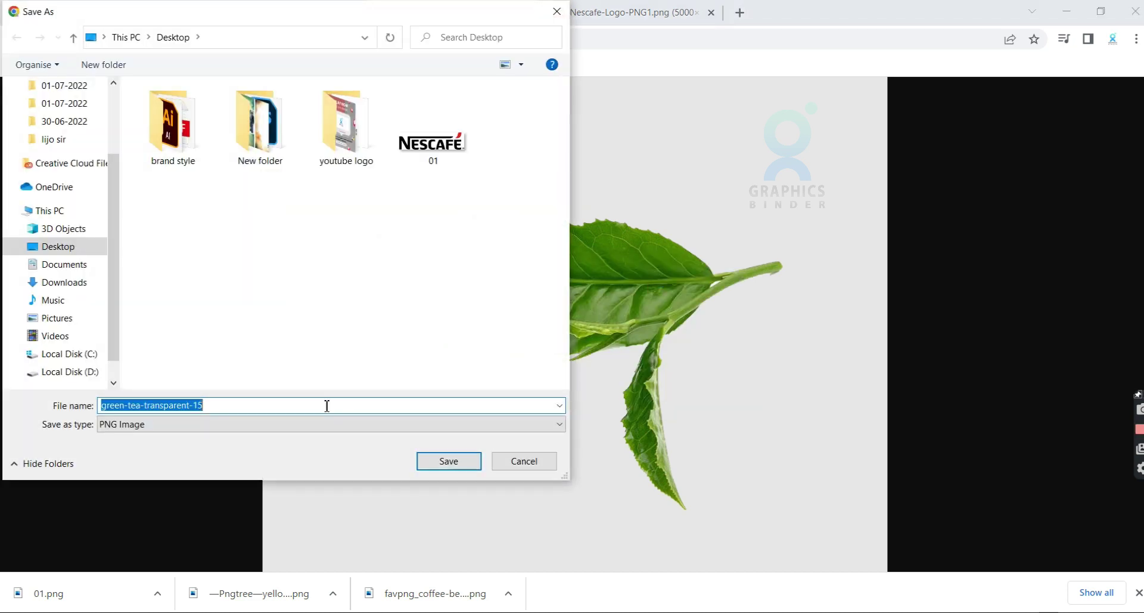
key("Return")
key("alt+Tab")
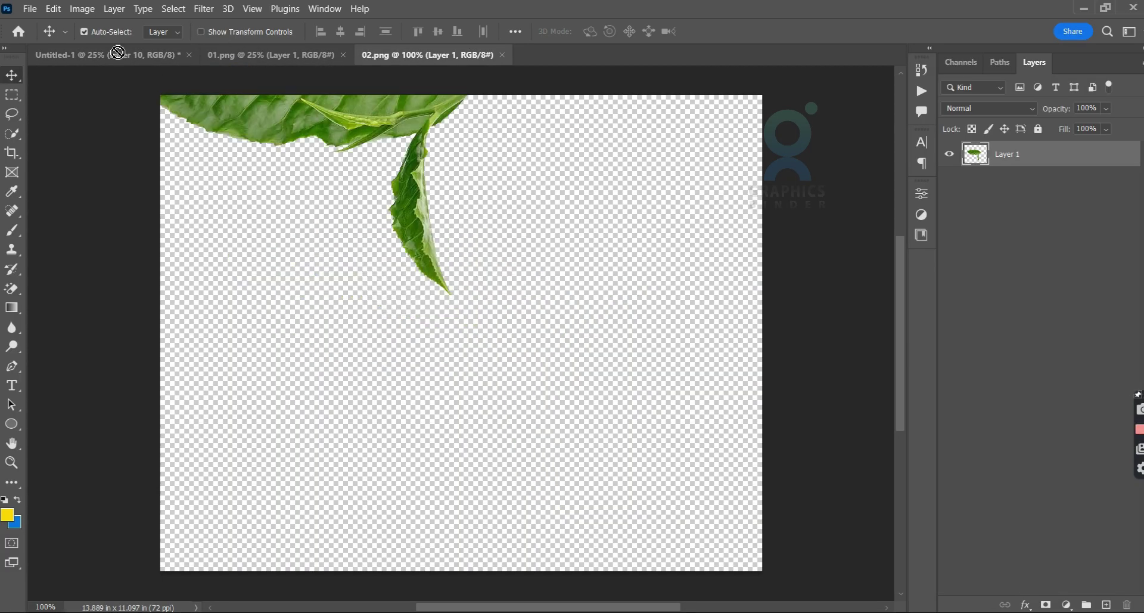
- Add the green tea leaf, enlarged to about 137%, below Layer 7 under the jar's base
left_click_drag(433, 316, 358, 518)
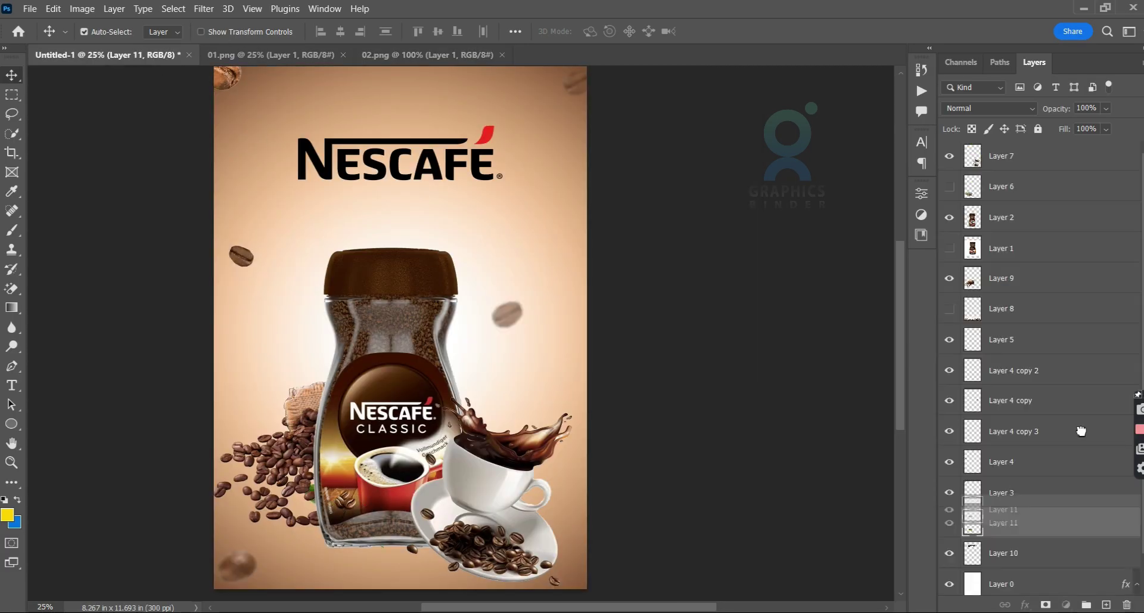
left_click_drag(1081, 430, 1013, 146)
left_click_drag(343, 494, 333, 552)
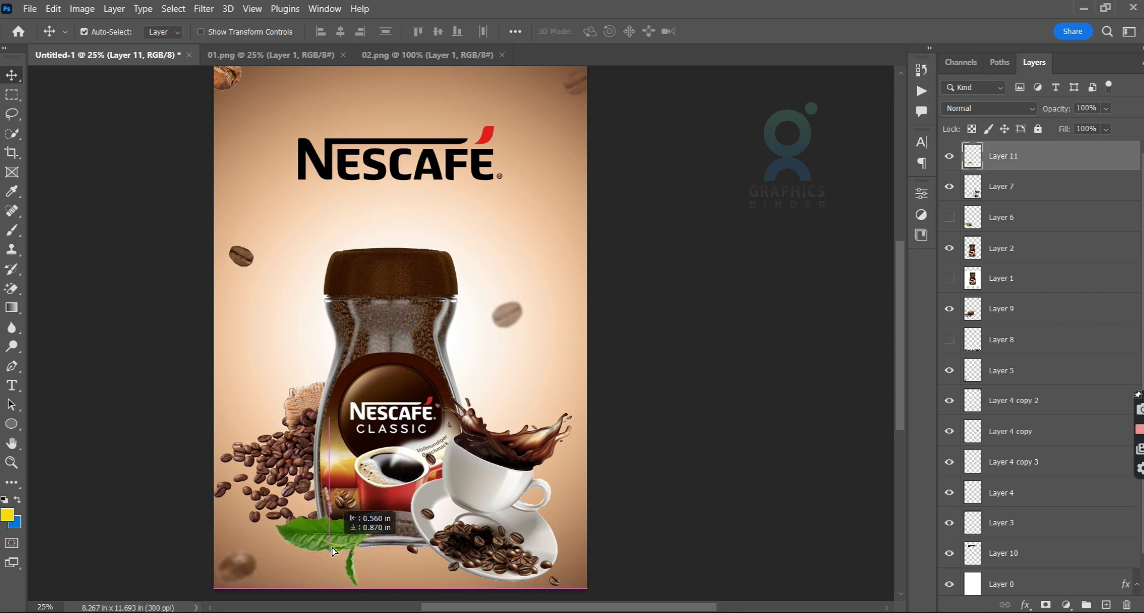
key("ctrl+t")
left_click_drag(370, 584, 378, 552)
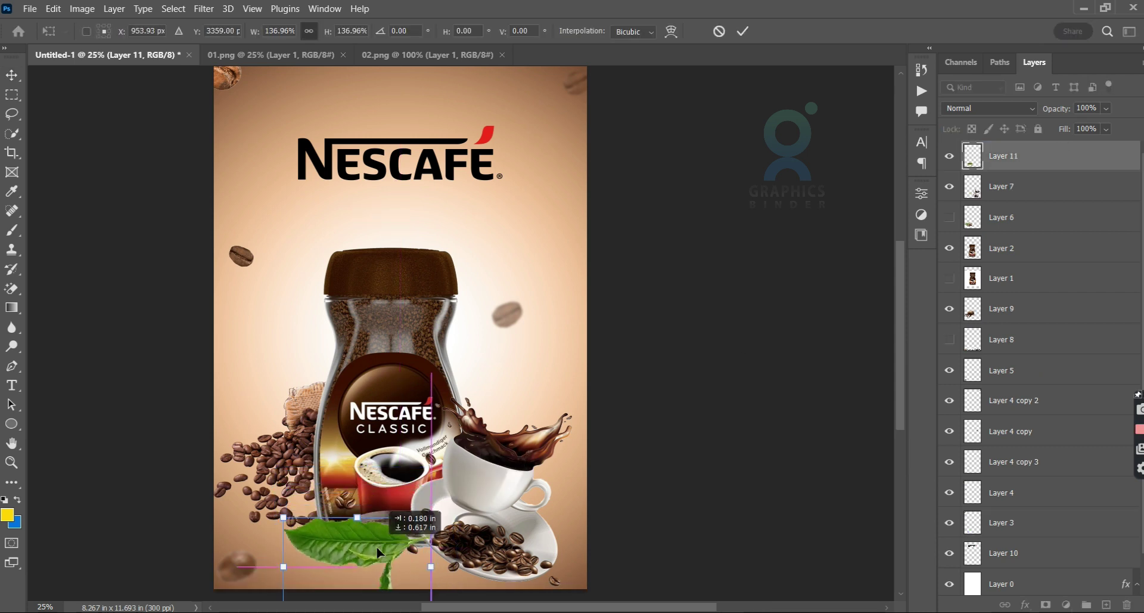
key("Return")
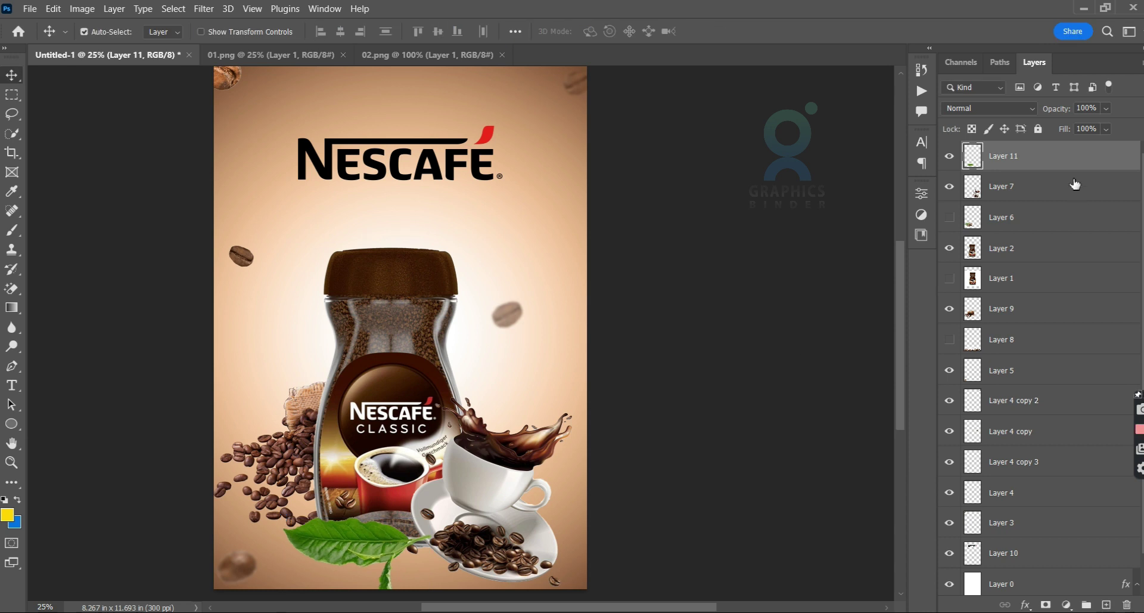
left_click_drag(1067, 156, 1073, 196)
left_click_drag(378, 539, 394, 538)
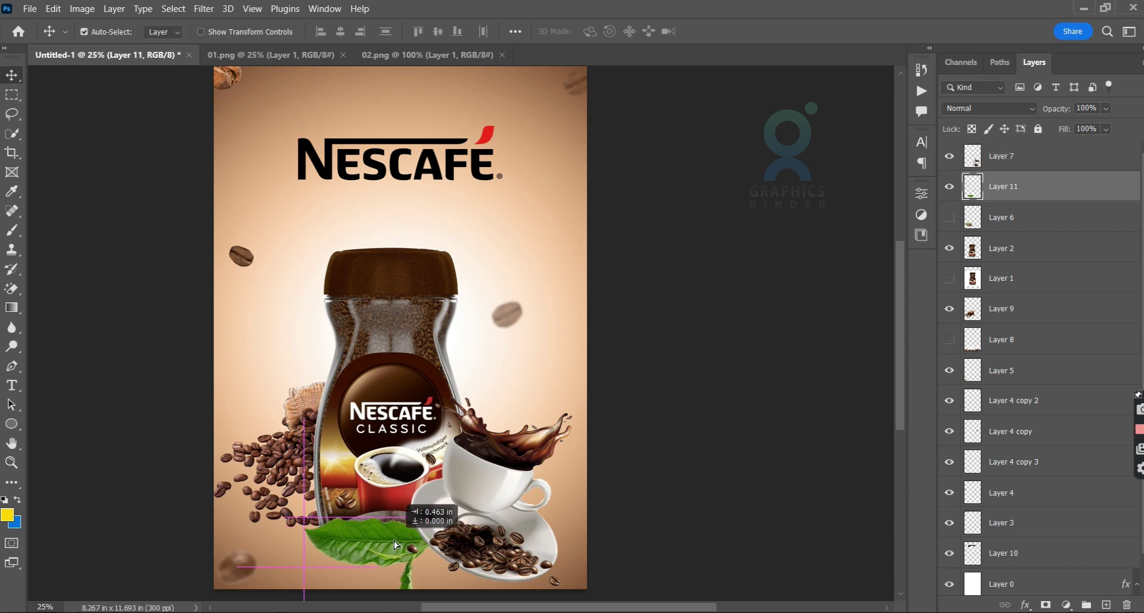
- Raise the jar and the NESCAFÉ logo slightly
left_click_drag(395, 486, 395, 454)
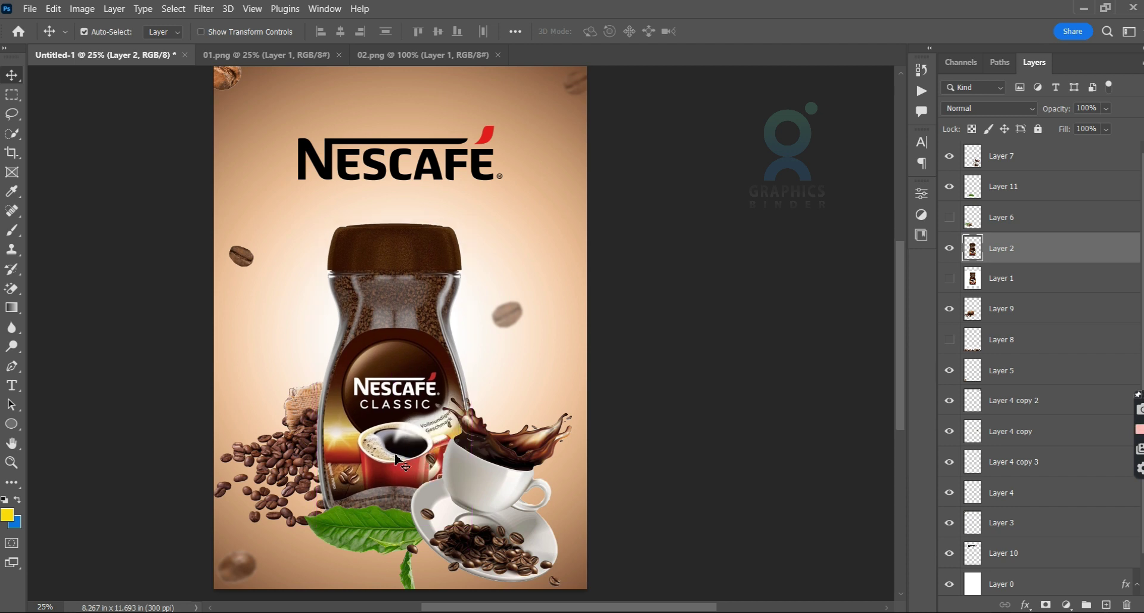
scroll(396, 461, "down", 2)
left_click_drag(397, 486, 397, 494)
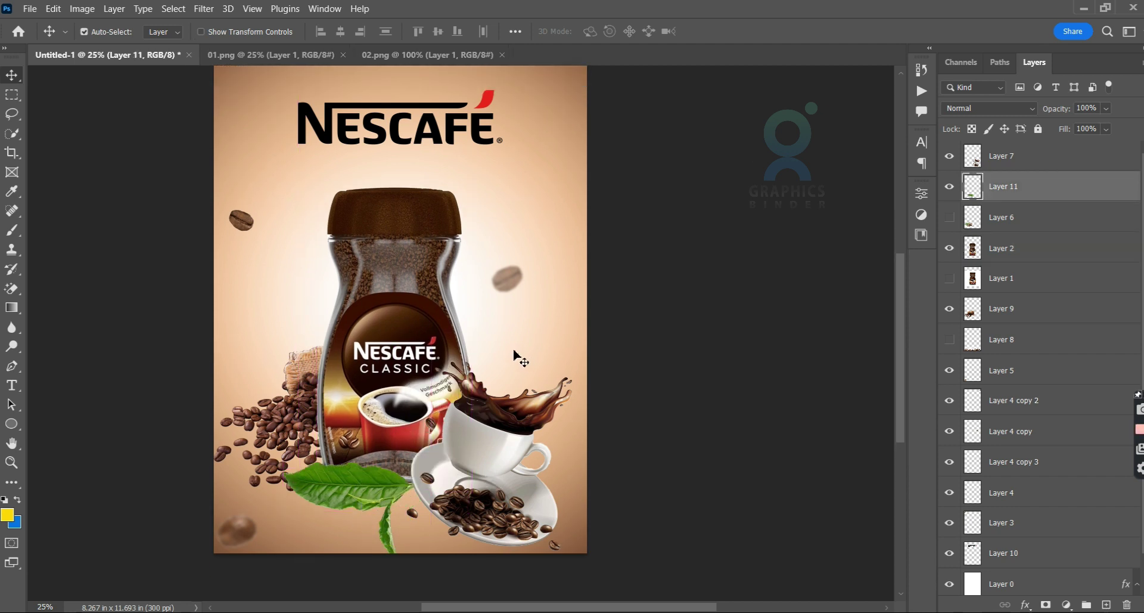
scroll(516, 356, "up", 2)
left_click_drag(447, 224, 445, 203)
scroll(411, 268, "down", 1)
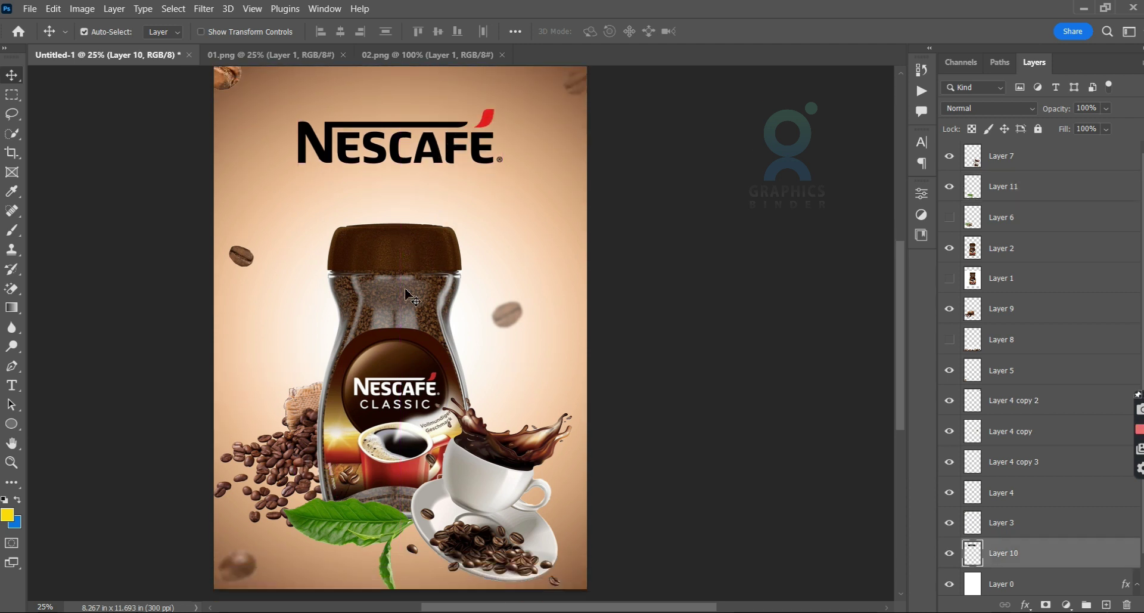
scroll(405, 292, "down", 1)
left_click(12, 385)
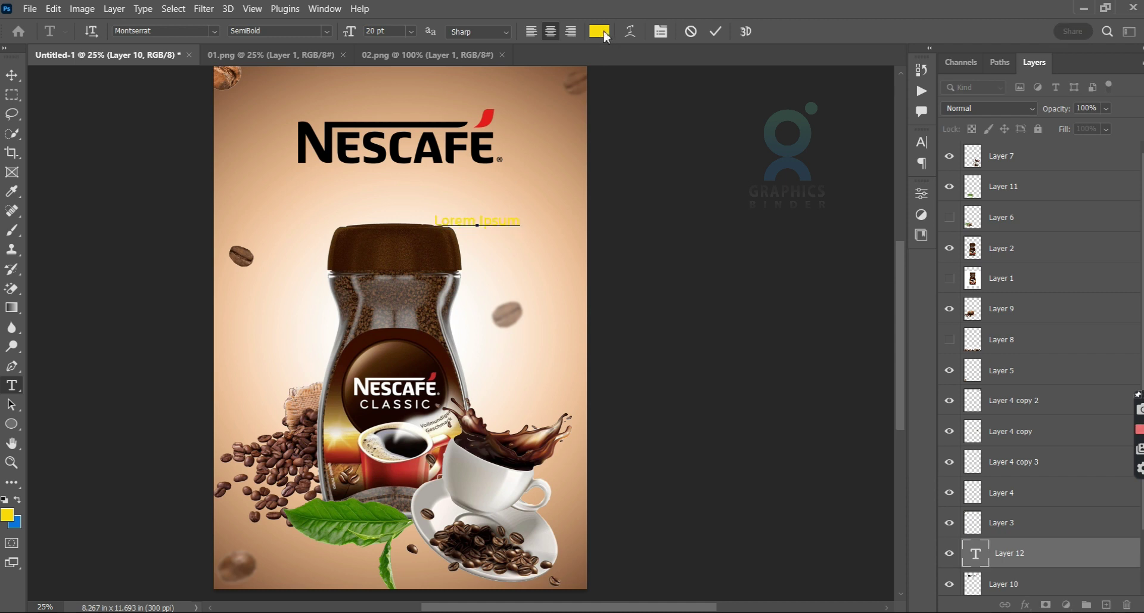
- Style the tagline #361206 dark brown, Montserrat Medium 42 pt with 30 pt leading
left_click(599, 31)
type("361206")
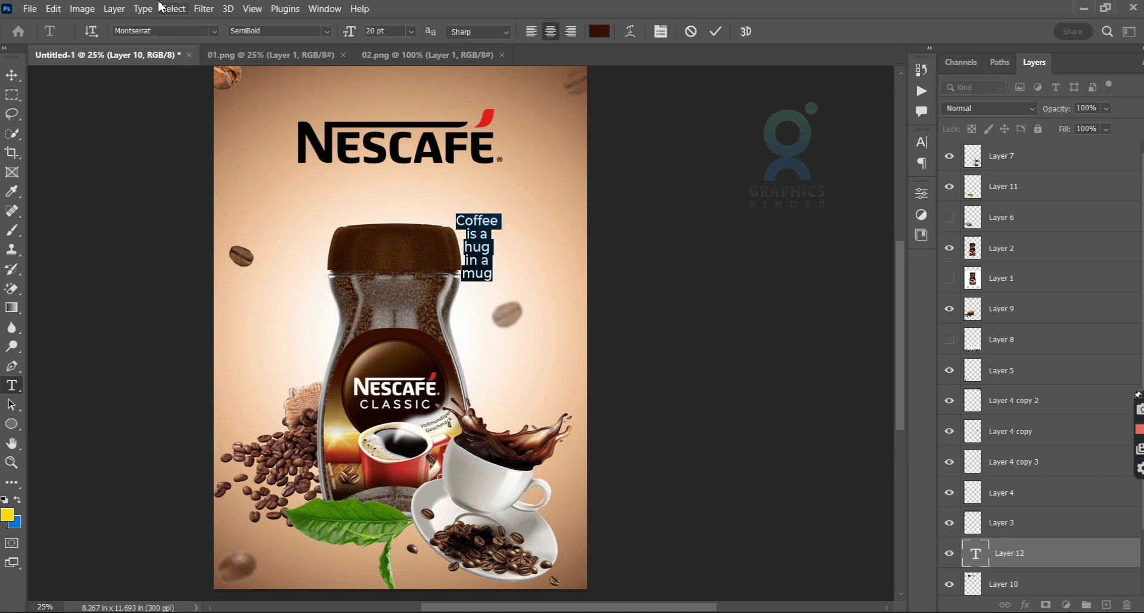
left_click_drag(350, 31, 375, 31)
left_click(922, 141)
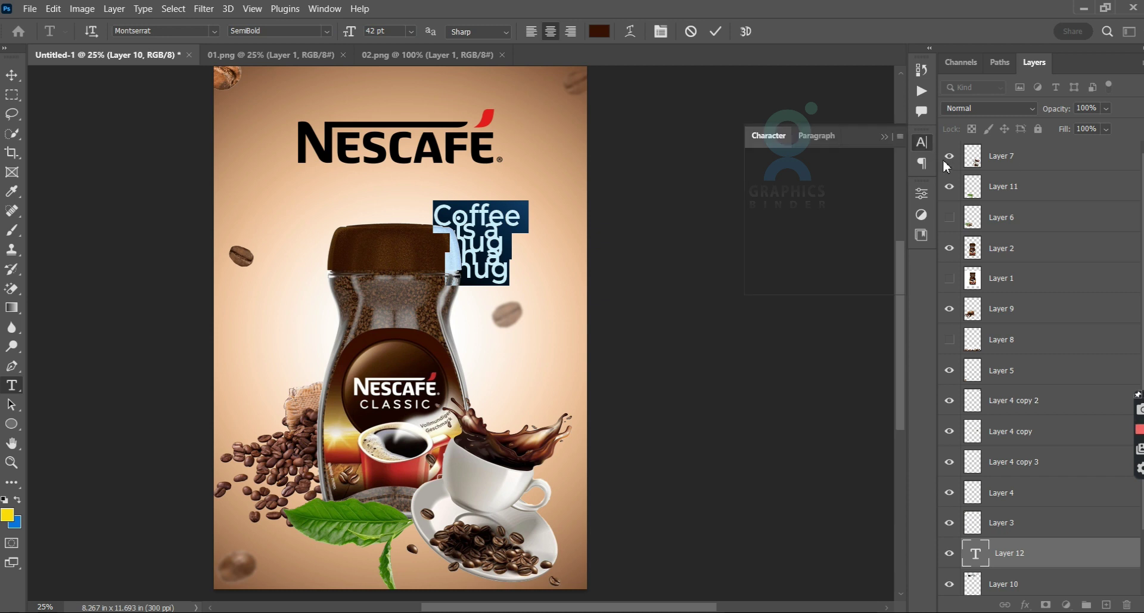
left_click_drag(844, 184, 858, 186)
left_click(894, 163)
left_click(877, 225)
left_click_drag(833, 188, 840, 189)
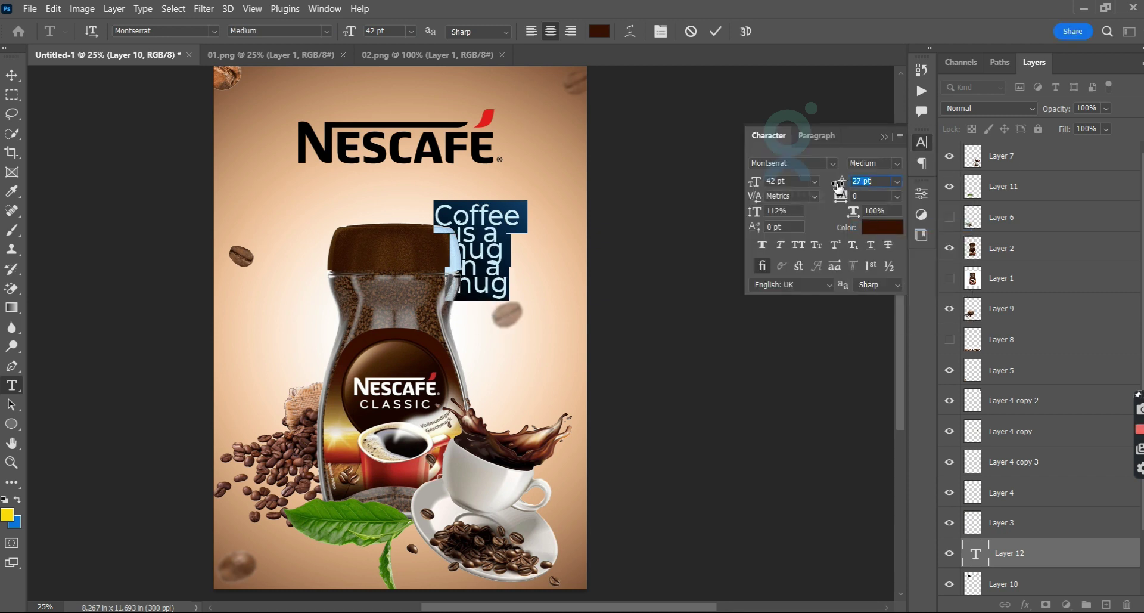
left_click_drag(537, 250, 576, 230)
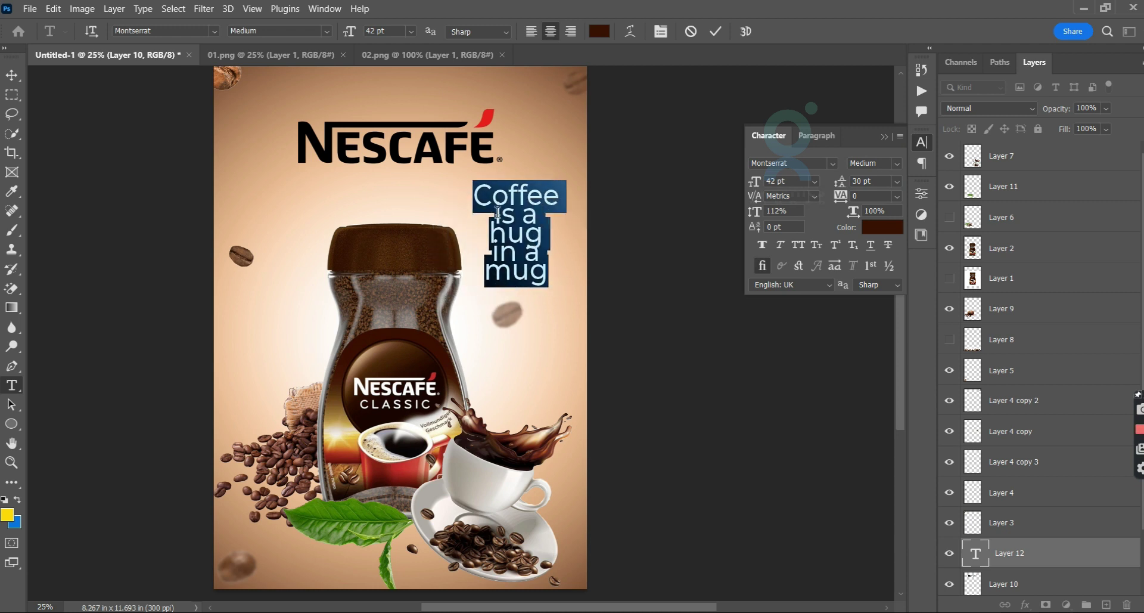
- Apply the Radicalis script font to the words Coffee, hug and mug
left_click(833, 163)
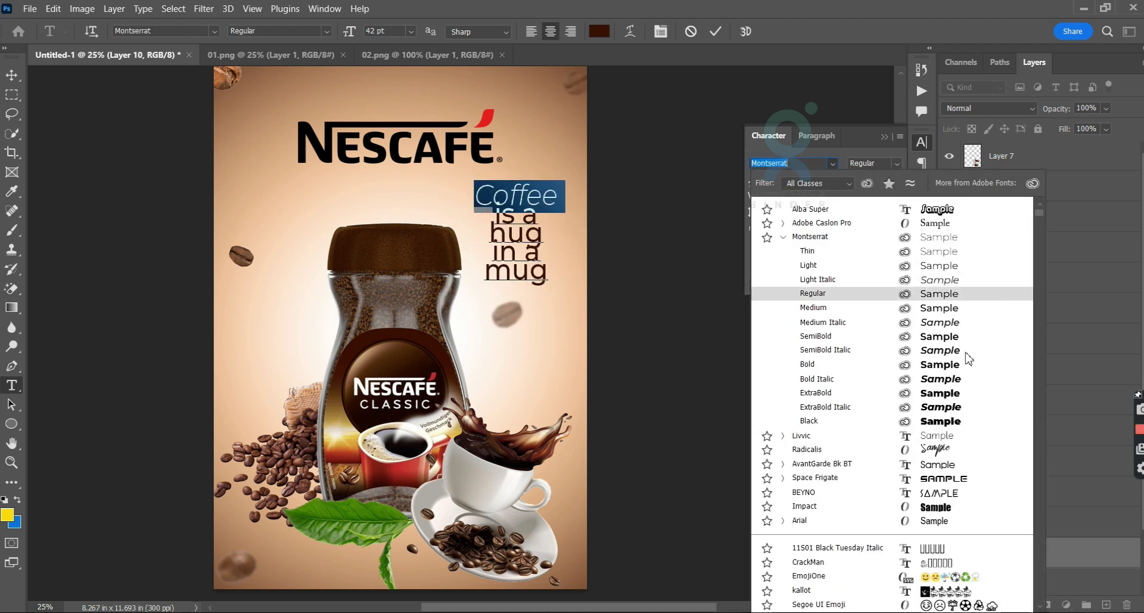
scroll(959, 403, "down", 2)
left_click(960, 391)
left_click_drag(490, 234, 507, 233)
left_click(833, 162)
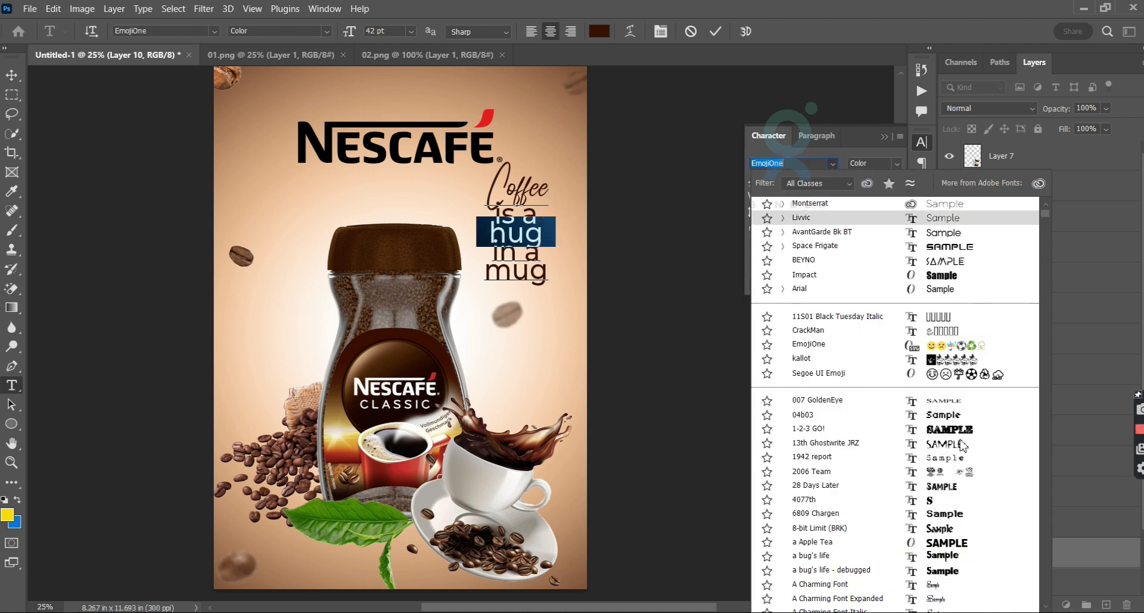
scroll(938, 214, "up", 1)
left_click(938, 209)
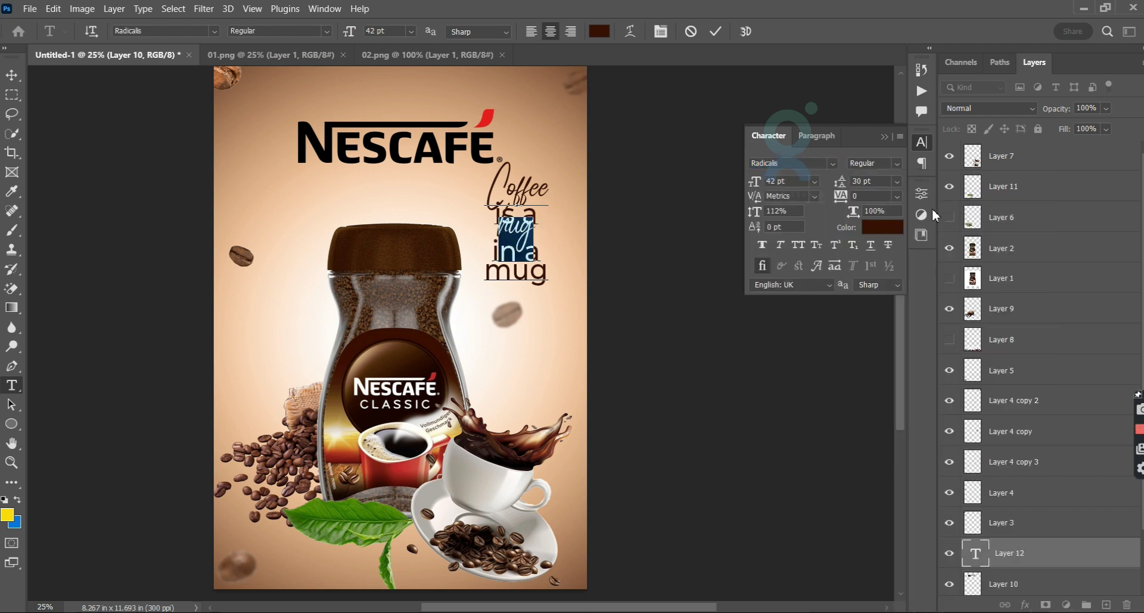
left_click_drag(486, 273, 548, 273)
left_click(832, 163)
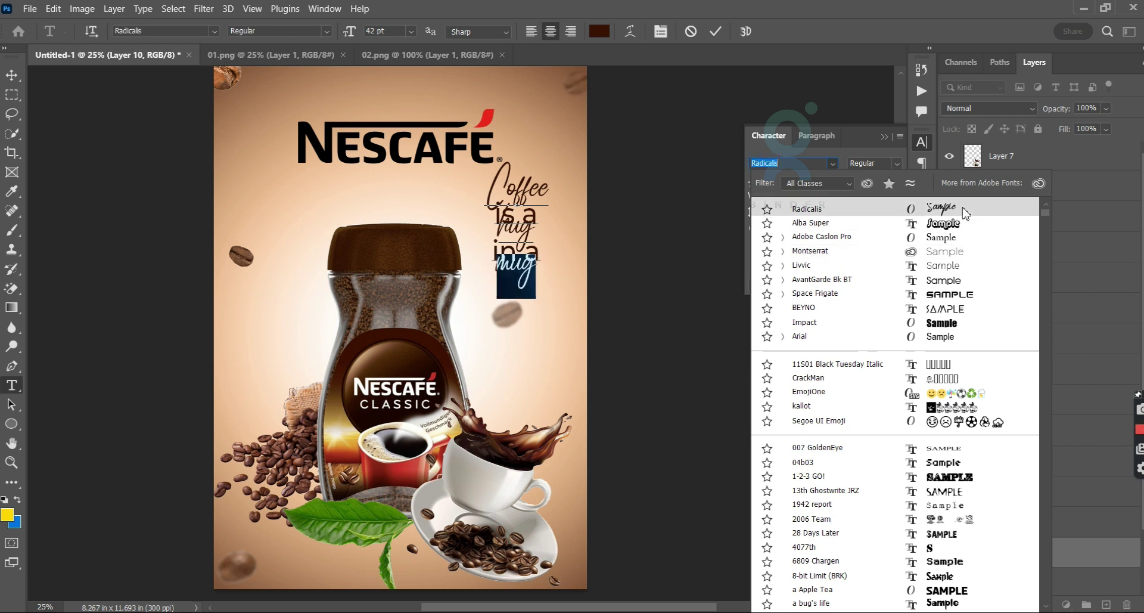
left_click(813, 208)
- Set the lower lines' leading to 45 pt, 'is a' to 31 pt, and 'in a' to 27 pt
left_click_drag(494, 209, 600, 216)
left_click_drag(840, 185, 852, 185)
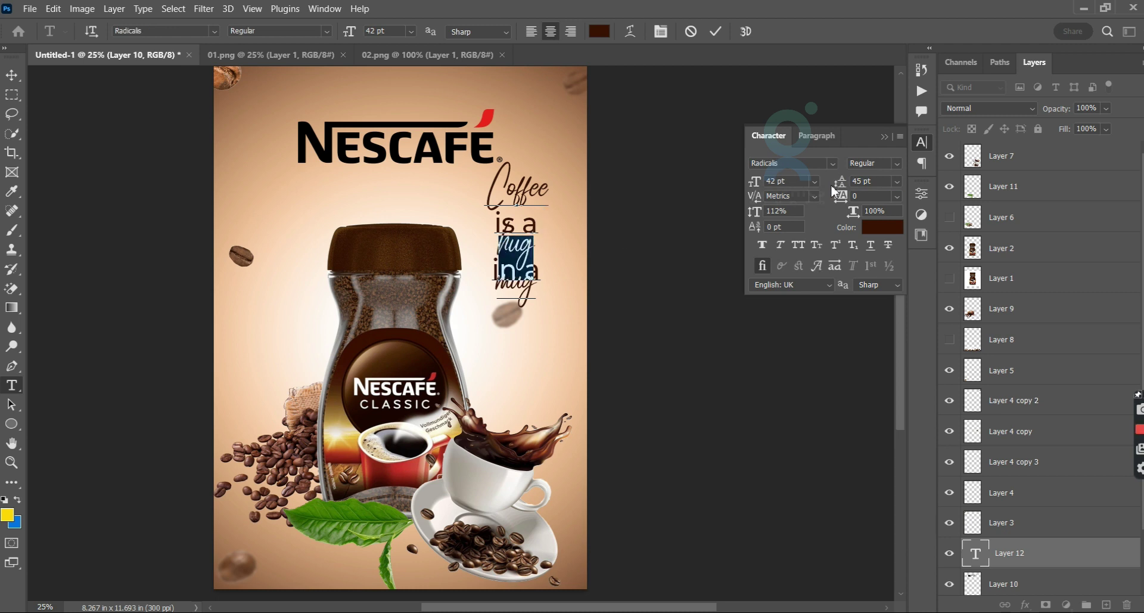
left_click_drag(850, 187, 865, 188)
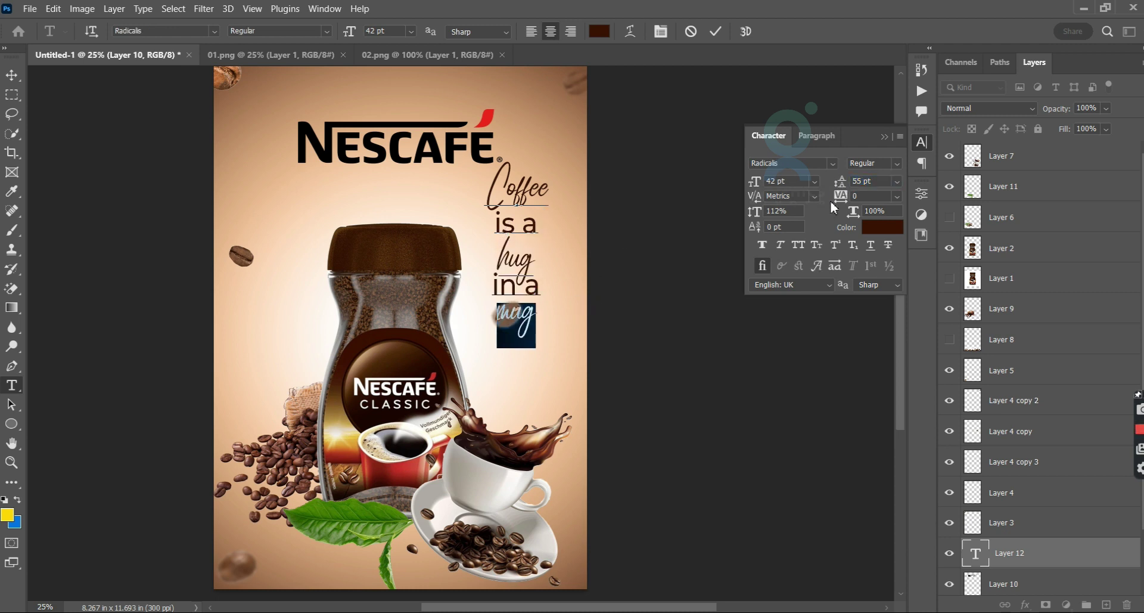
triple_click(487, 213)
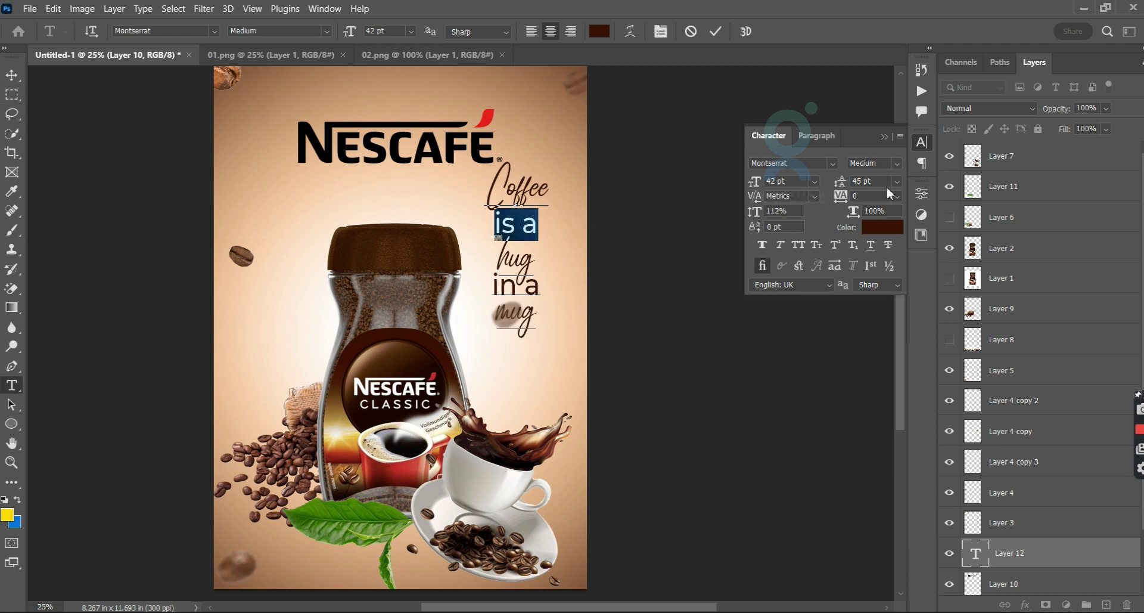
left_click_drag(845, 183, 834, 182)
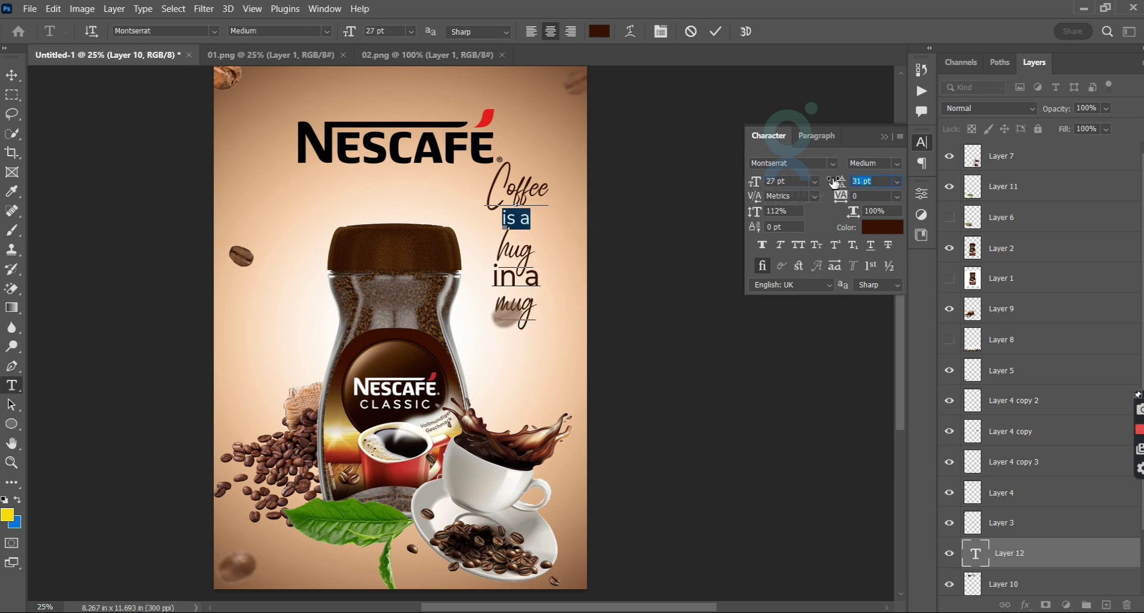
left_click_drag(495, 278, 541, 280)
type("27")
key("Return")
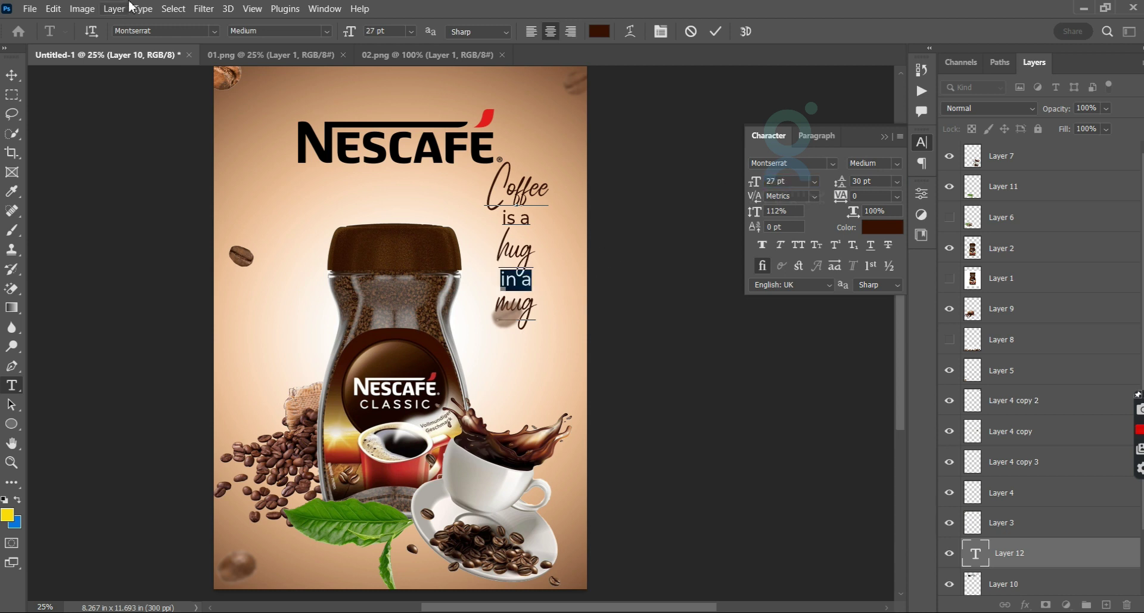
left_click(12, 76)
mouse_move(544, 288)
left_mouse_down()
mouse_move(537, 324)
mouse_move(538, 296)
left_mouse_up()
key("ctrl+t")
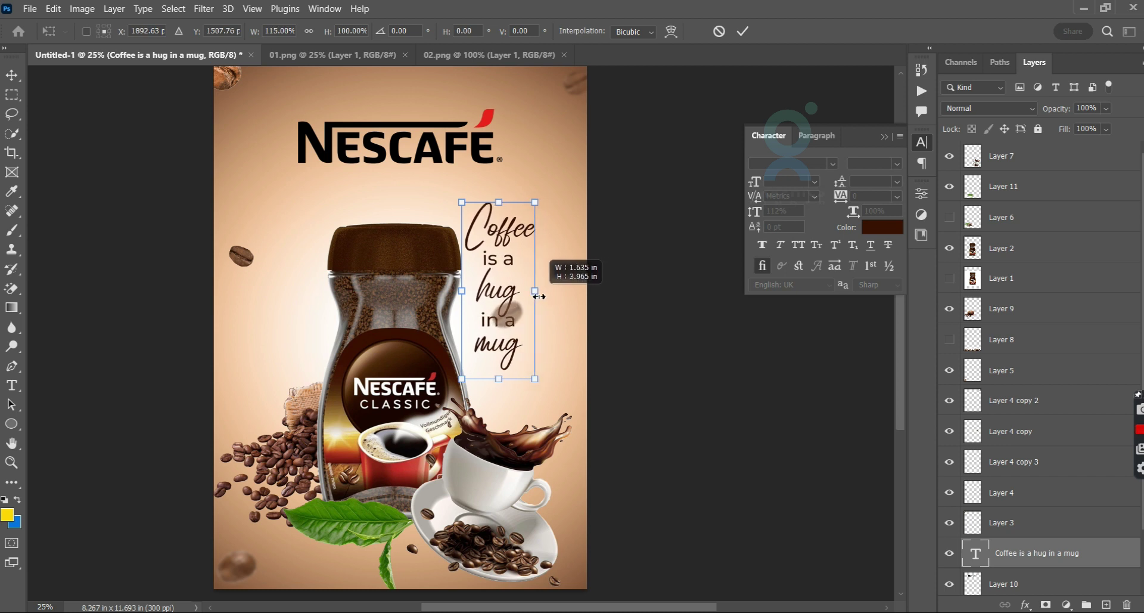
- Reposition and slightly shrink the tagline, moving the blurred bean off the word hug
key("Return")
left_click_drag(509, 247, 524, 276)
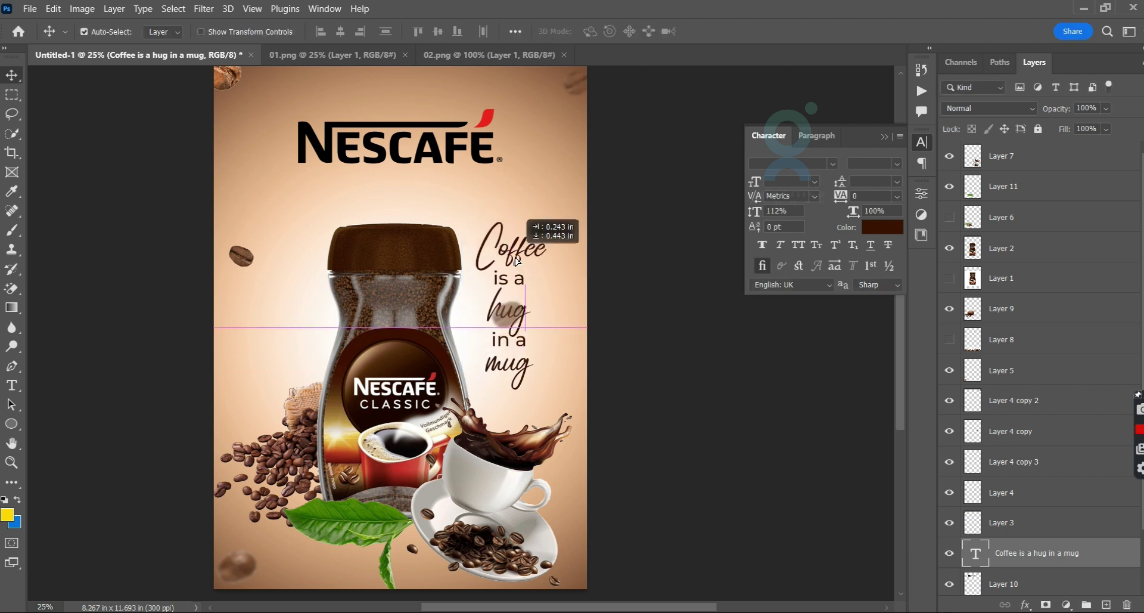
left_click(522, 316)
left_click_drag(522, 316, 576, 298)
left_click_drag(520, 325, 518, 338)
key("ctrl+t")
left_click_drag(548, 238, 539, 261)
key("Return")
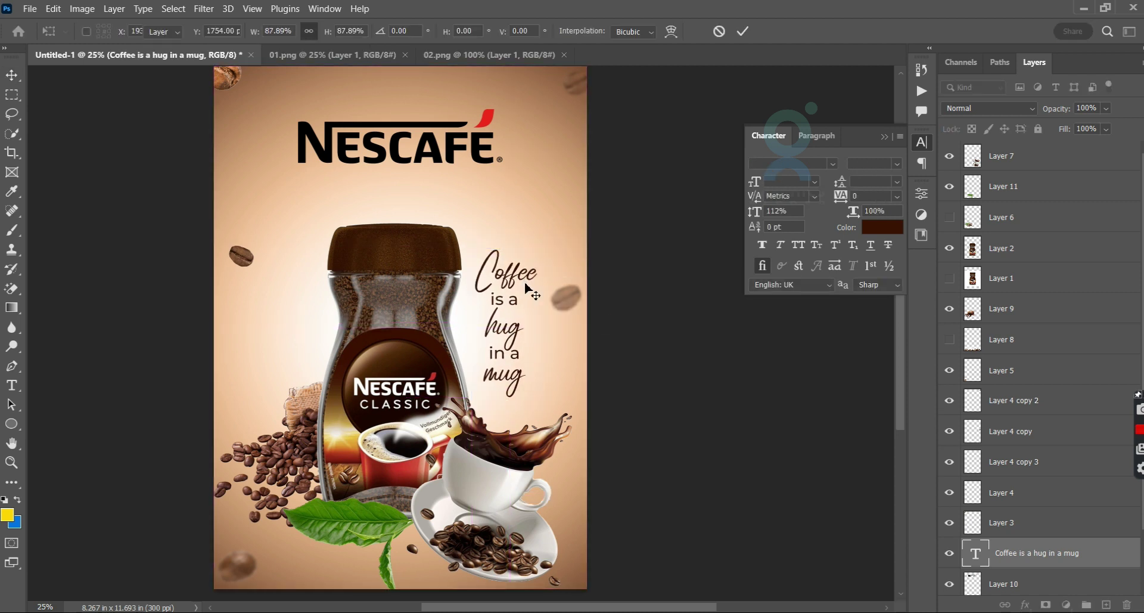
left_click(918, 142)
- Lower the NESCAFÉ logo slightly on the poster
scroll(686, 285, "up", 1)
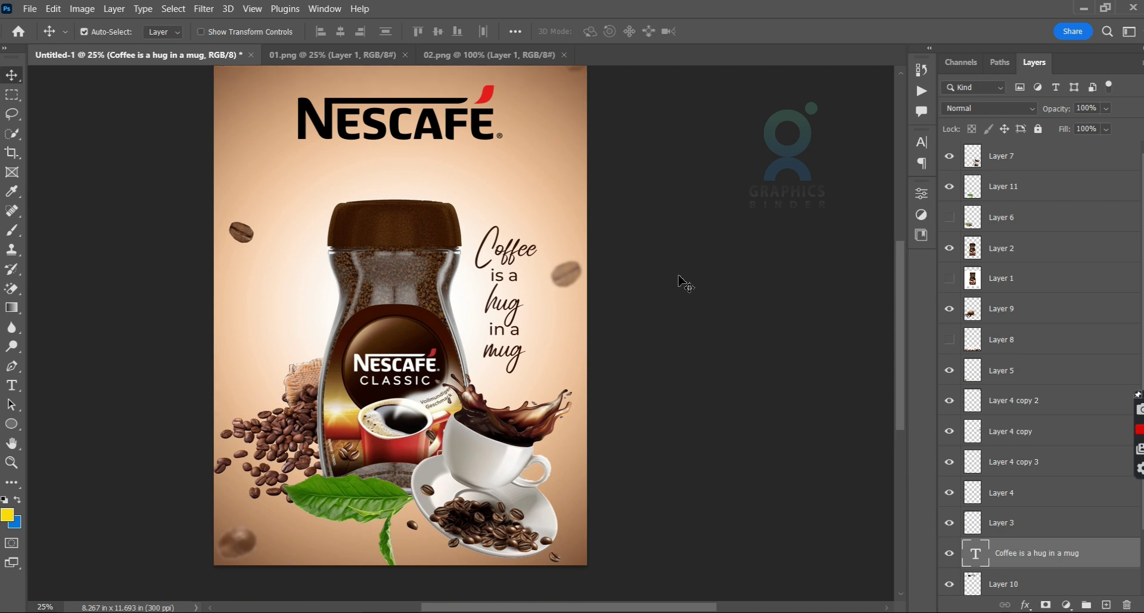
scroll(686, 285, "down", 1)
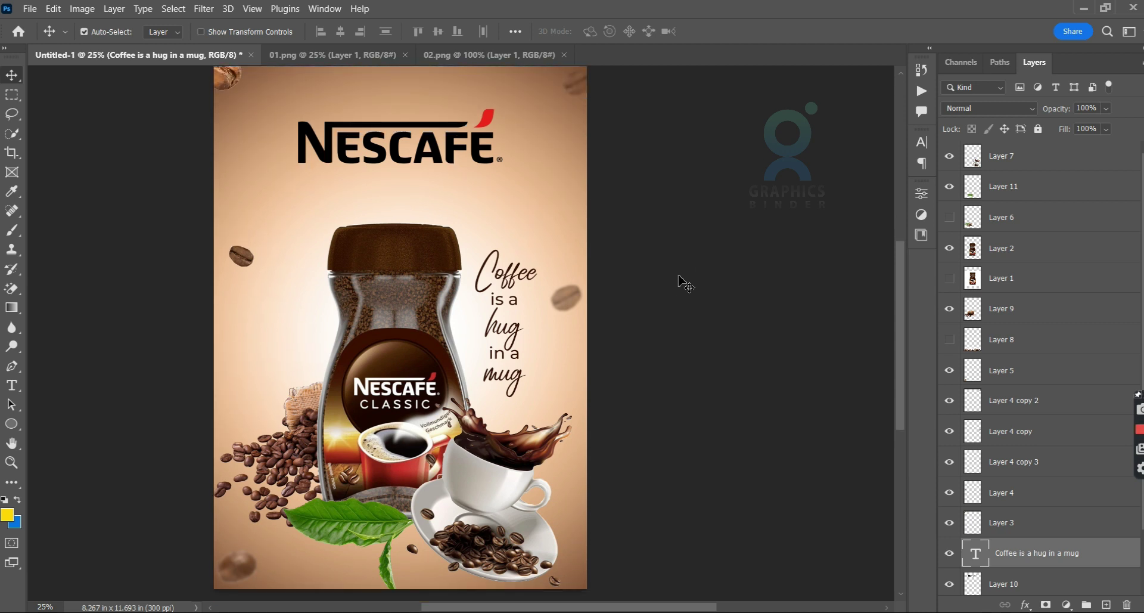
scroll(685, 285, "up", 1)
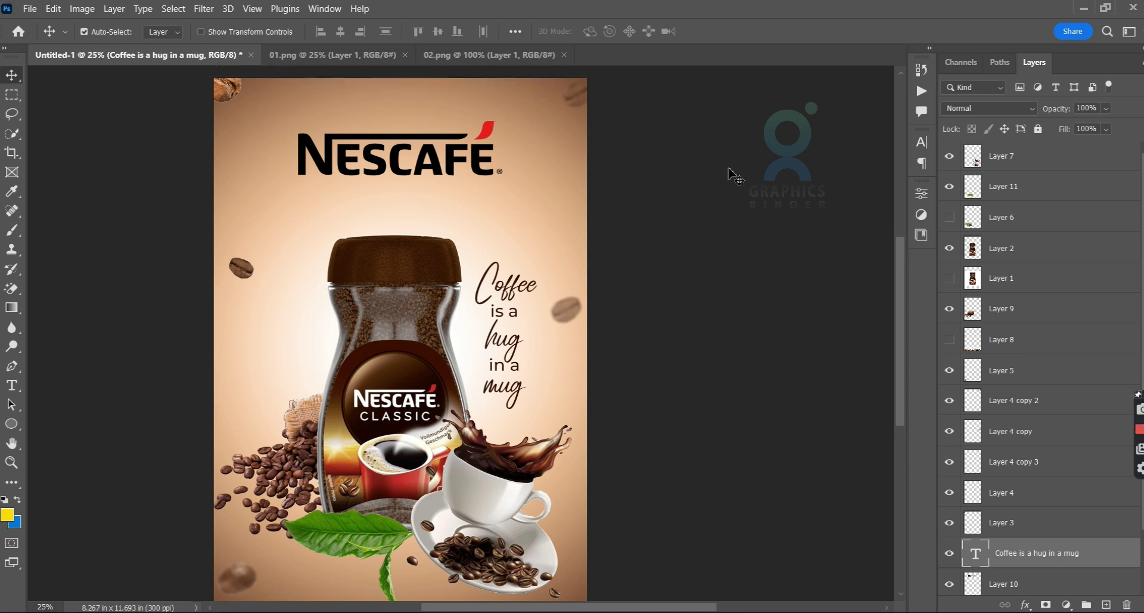
left_click_drag(404, 174, 404, 199)
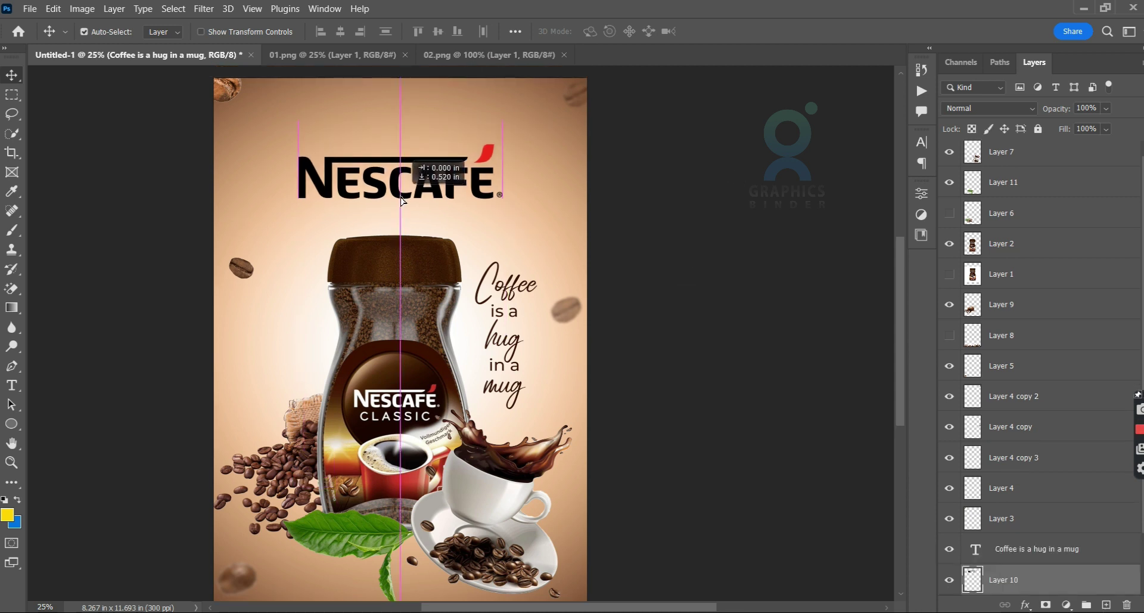
scroll(793, 173, "up", 1)
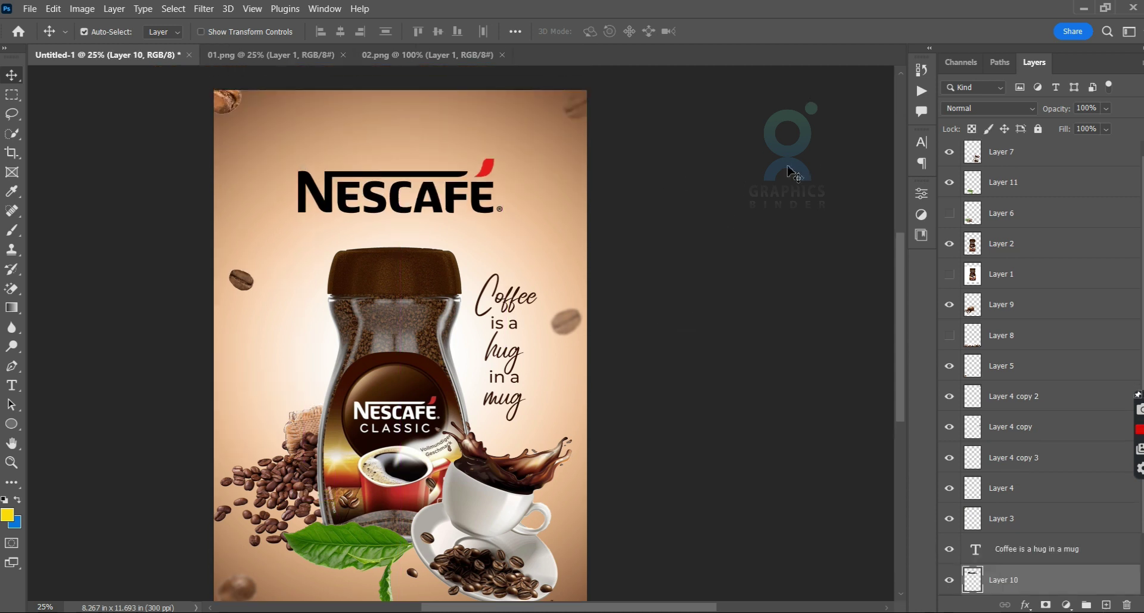
scroll(724, 218, "down", 1)
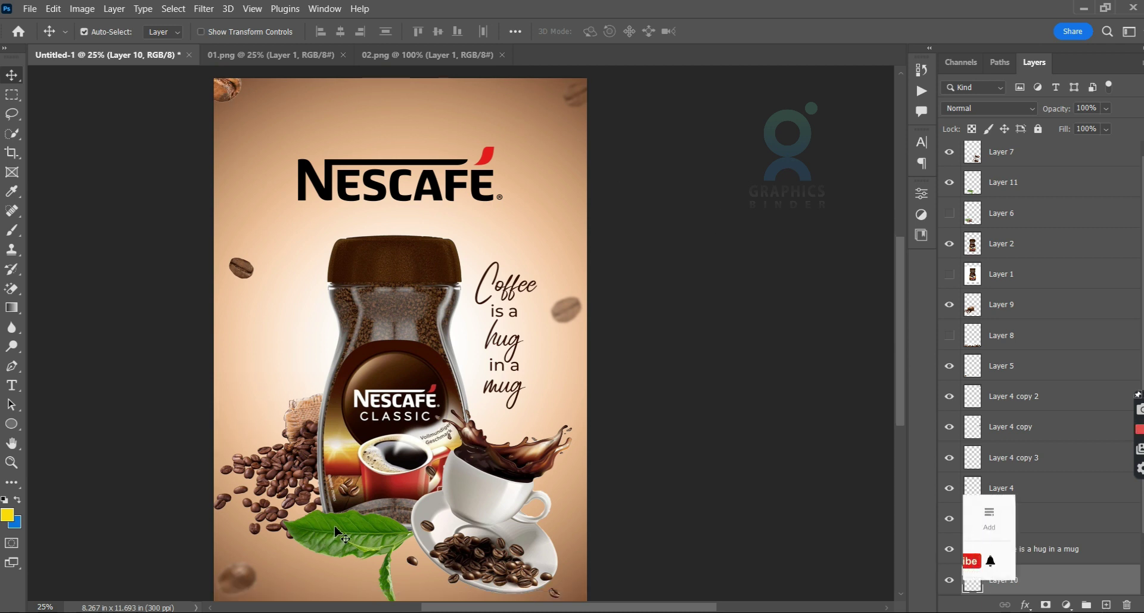
- Preview the 'coffee leaves Isolated' image in the browser's leaf results
left_click(404, 586)
scroll(499, 286, "down", 3)
left_click(498, 284)
- Open the Adobe Stock coffee leaves page and copy an isolated leaf image from a new tab
left_click(868, 274)
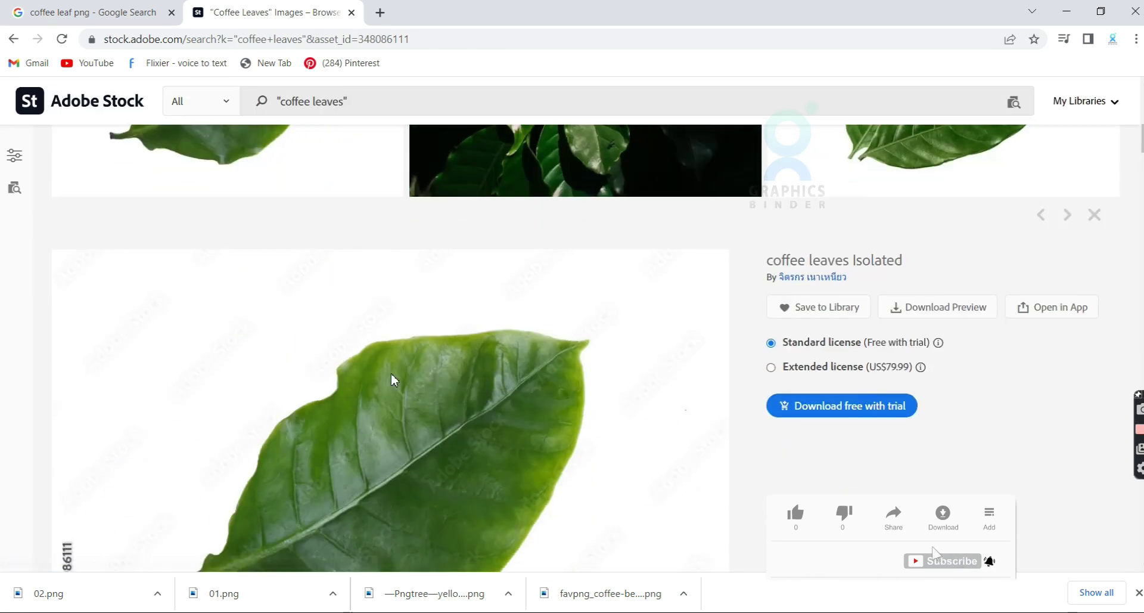
scroll(322, 274, "up", 3)
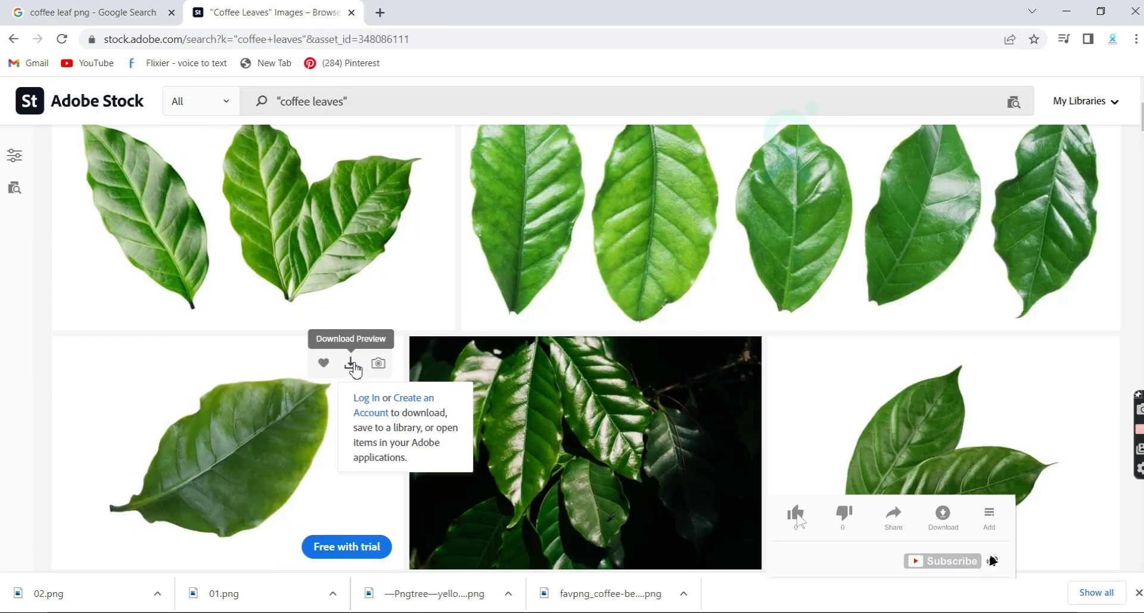
right_click(242, 453)
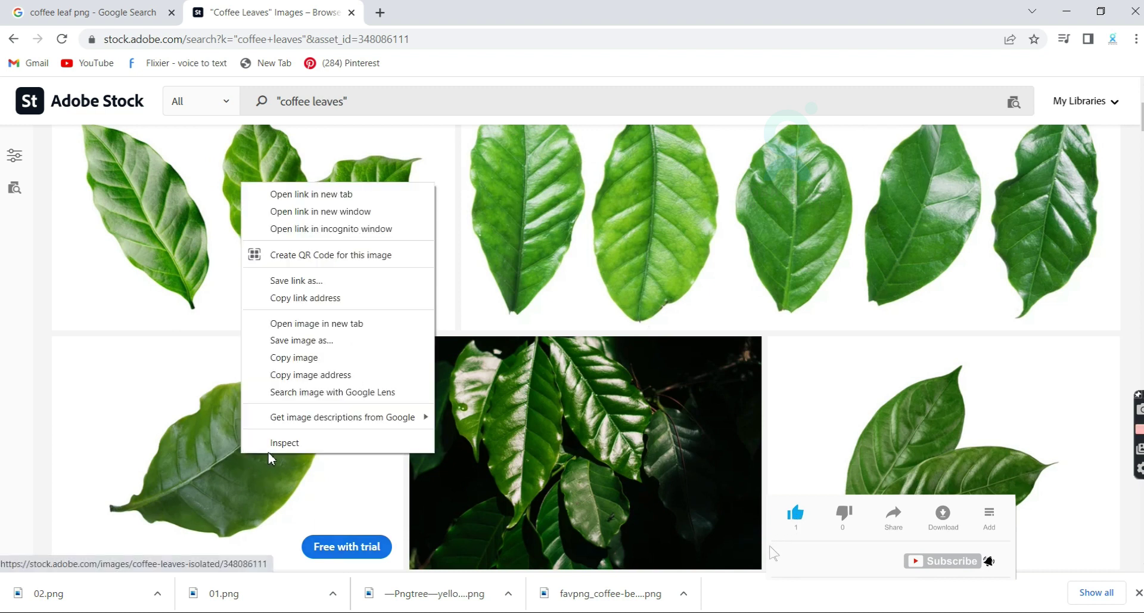
left_click(341, 326)
right_click(546, 334)
left_click(592, 378)
- Paste the copied coffee leaf into the poster as a new layer above the cup
key("alt+Tab")
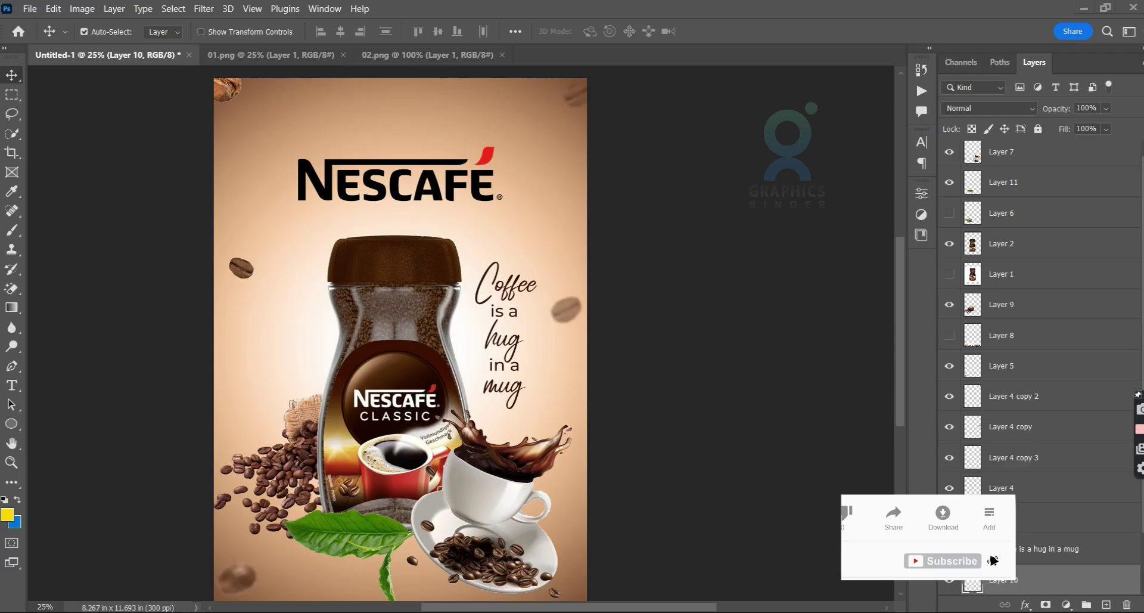
key("ctrl+v")
left_click_drag(1061, 536, 1046, 144)
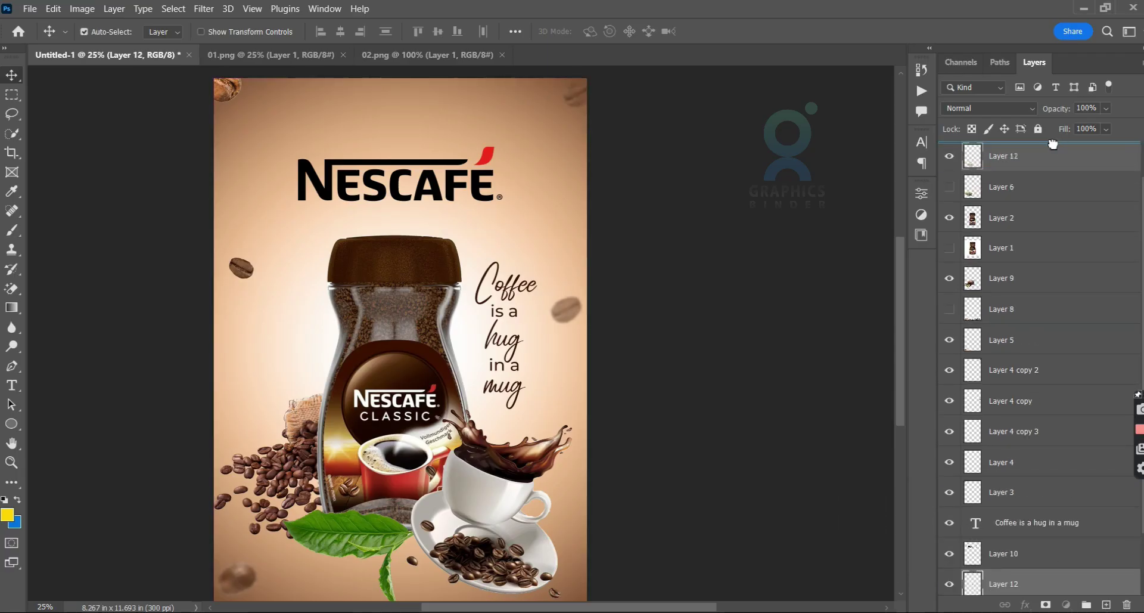
mouse_move(403, 340)
left_mouse_down()
mouse_move(537, 228)
mouse_move(572, 160)
mouse_move(471, 289)
left_mouse_up()
key("ctrl+t")
key("Return")
mouse_move(497, 227)
left_mouse_down()
mouse_move(379, 161)
mouse_move(554, 211)
left_mouse_up()
- Magic-erase the leaf's white background, shrink it, and place it beside the jar lid below Layer 2
left_click(13, 291)
left_click(343, 141)
key("v")
key("ctrl+t")
mouse_move(583, 174)
left_mouse_down()
mouse_move(533, 209)
mouse_move(575, 235)
mouse_move(480, 229)
left_mouse_up()
key("Return")
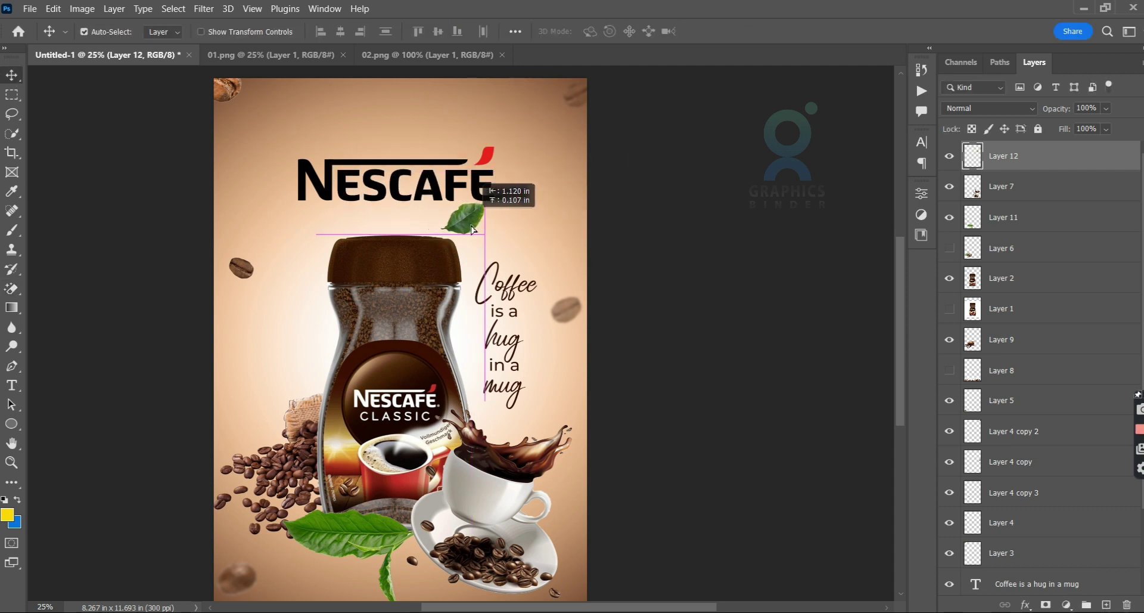
left_click_drag(1035, 160, 1030, 301)
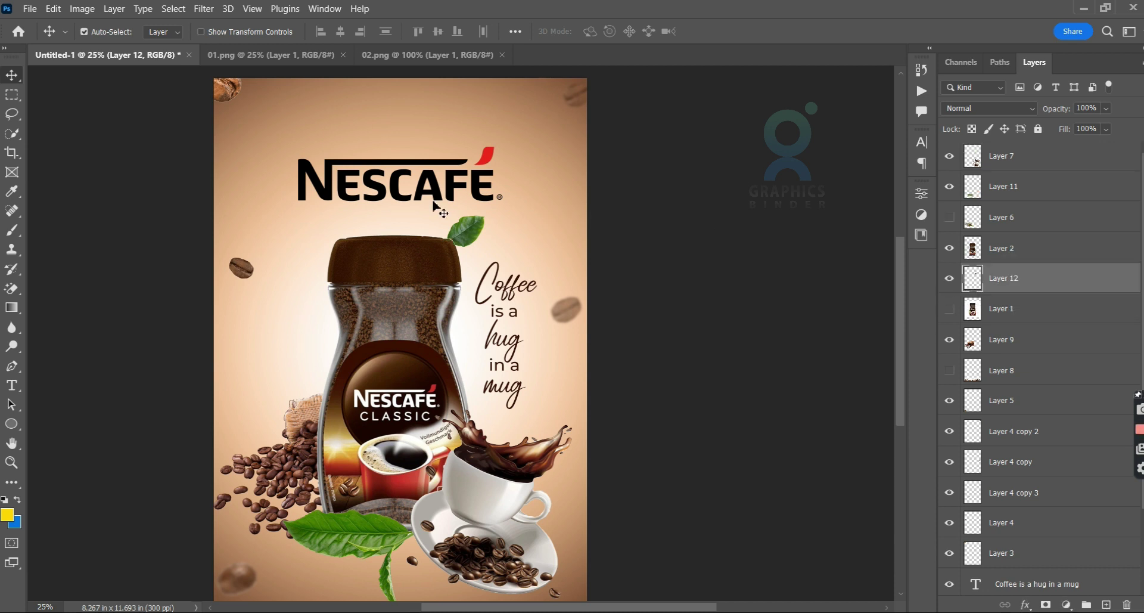
left_click_drag(469, 237, 263, 198)
- Soften the leaf with a 5.2-pixel Gaussian blur and place copies beside the logo and top-right
left_click(204, 9)
mouse_move(212, 187)
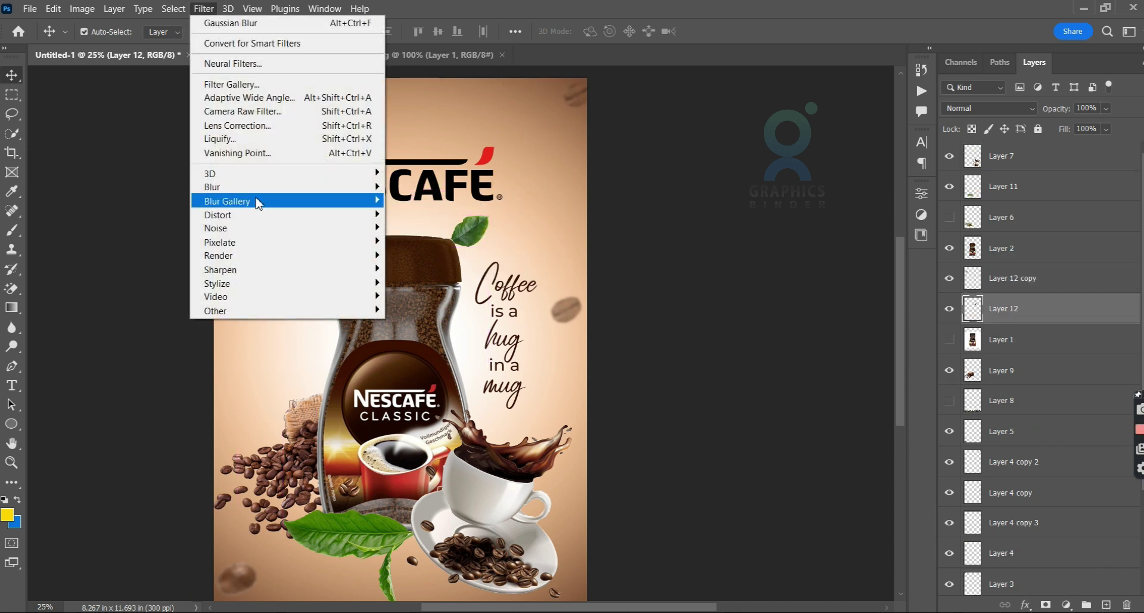
left_click(435, 242)
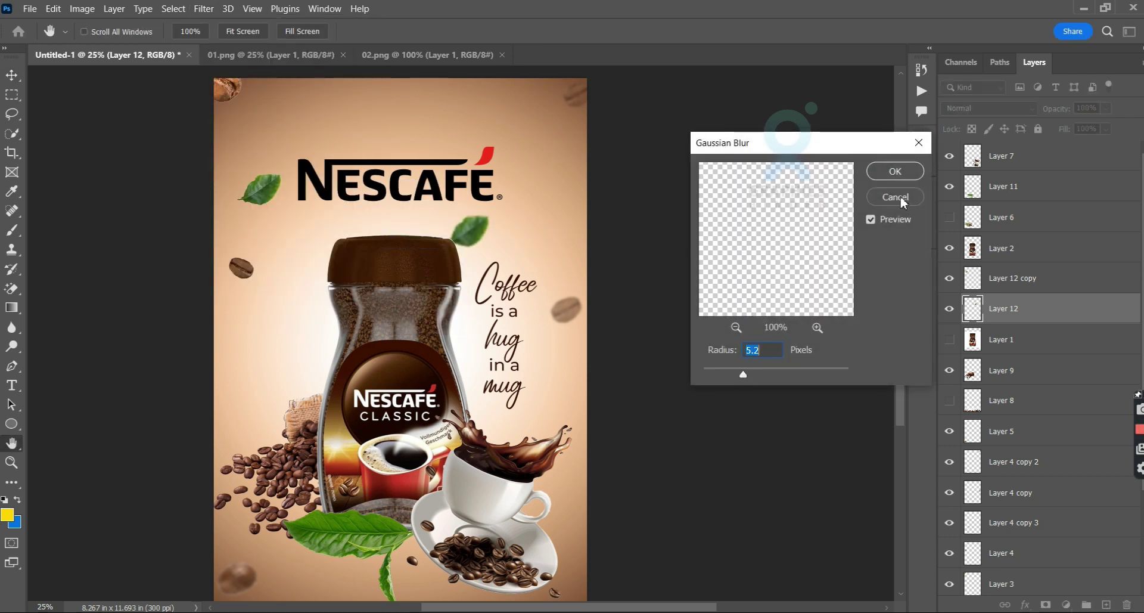
left_click(895, 172)
key("v")
mouse_move(511, 243)
left_mouse_down()
mouse_move(550, 205)
mouse_move(486, 244)
left_mouse_up()
left_click_drag(255, 193, 566, 132)
- Shrink a leaf copy and place it above the logo's left end, moving another toward the right edge
key("ctrl+t")
key("Return")
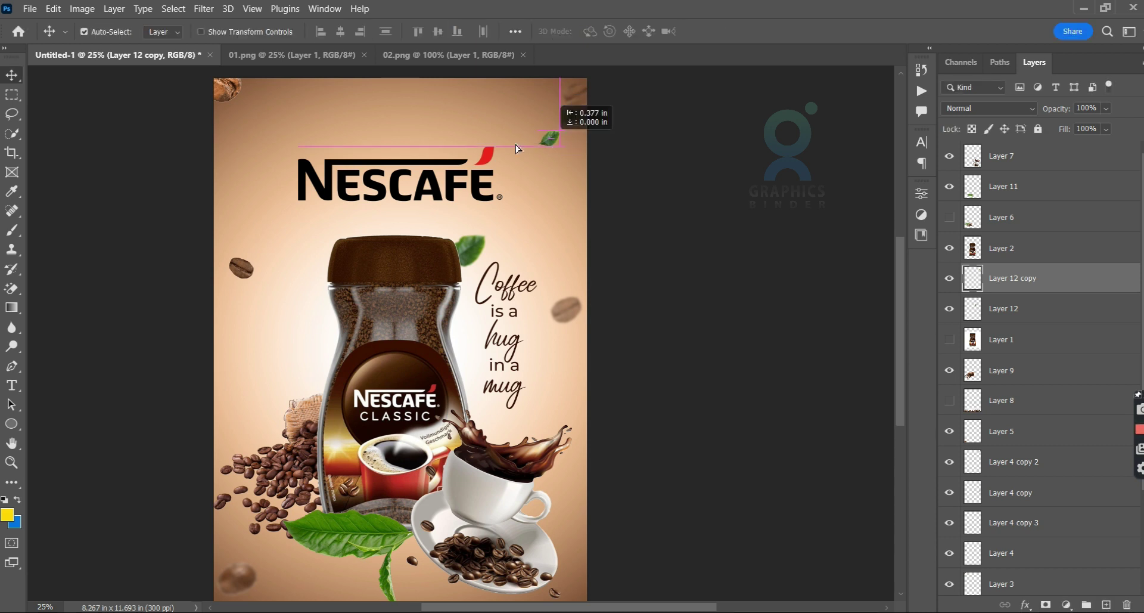
left_click_drag(561, 149, 288, 149)
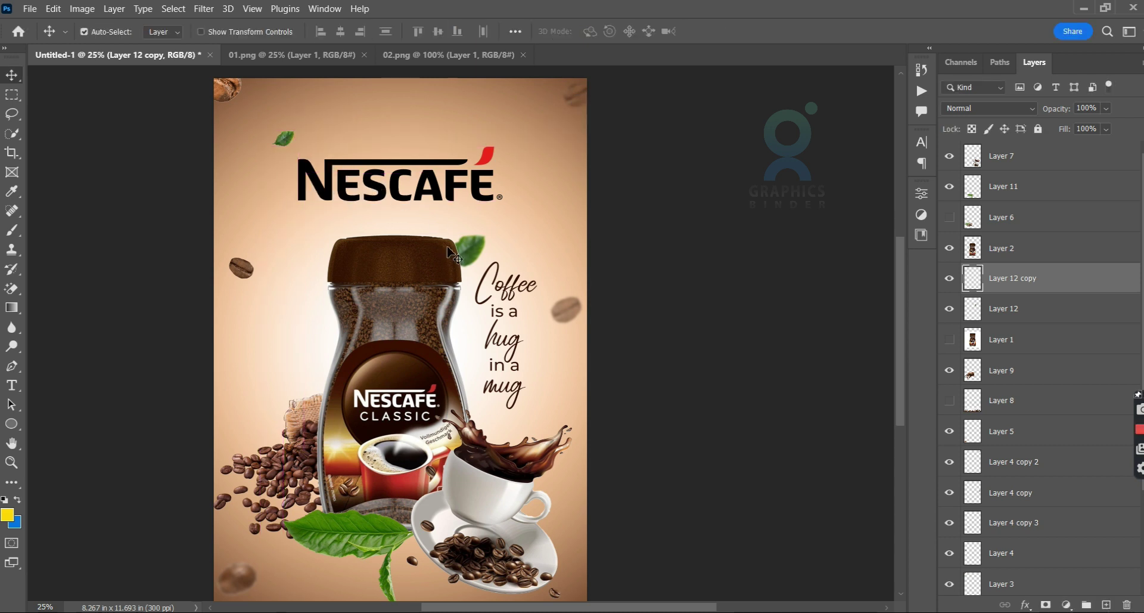
left_click_drag(441, 244, 512, 244)
mouse_move(288, 148)
left_mouse_down()
mouse_move(295, 168)
mouse_move(274, 156)
left_mouse_up()
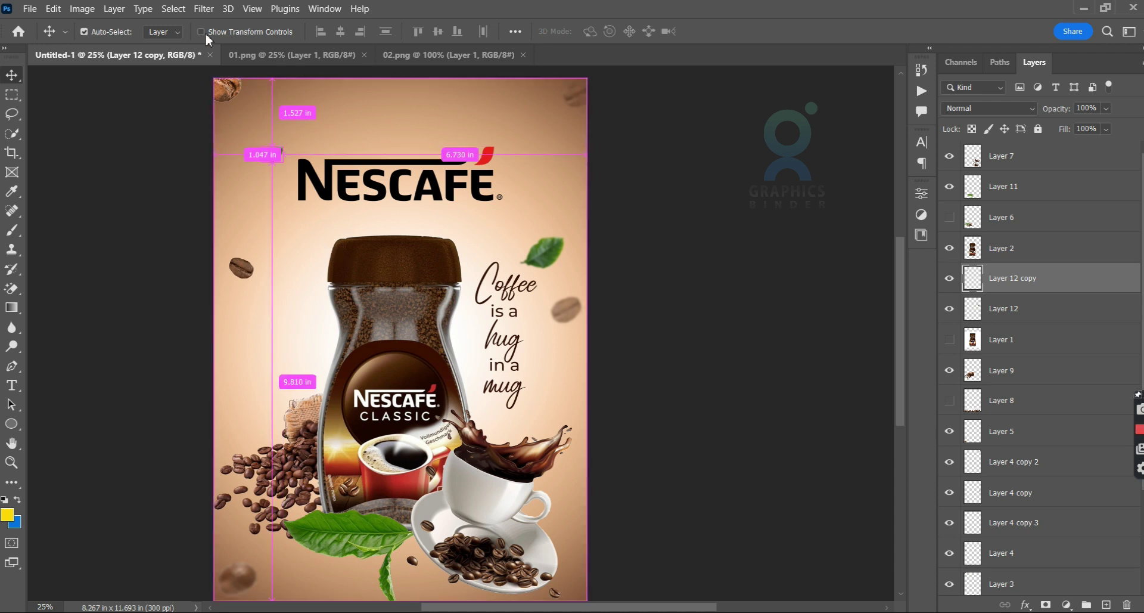
- Apply a Gaussian blur to the small leaf and duplicate a leaf onto the poster's left edge
left_click(204, 9)
left_click(434, 283)
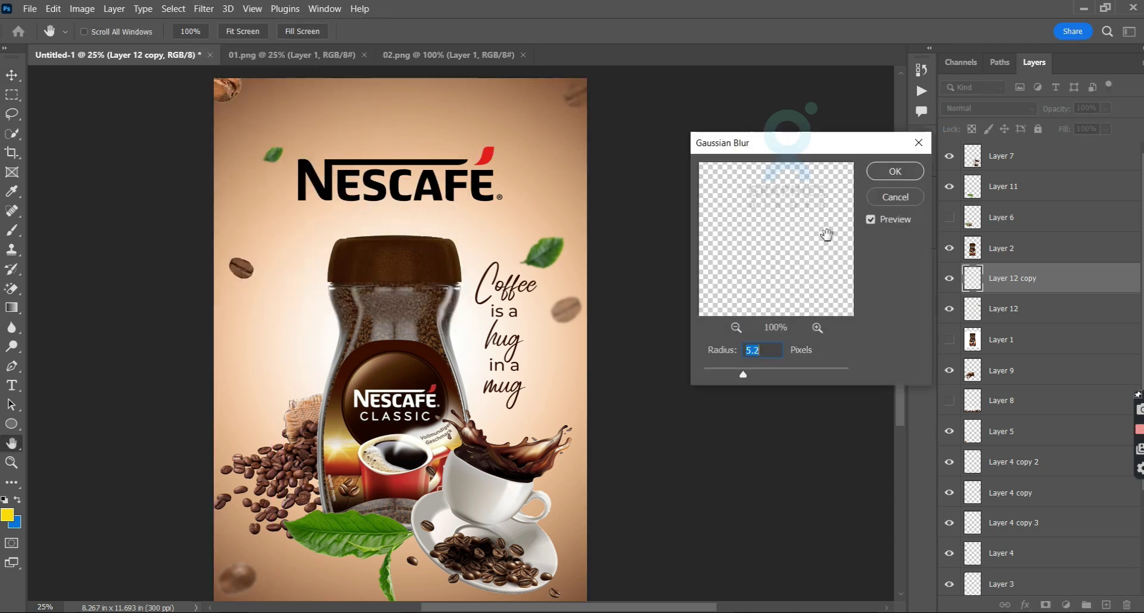
left_click(880, 173)
left_click_drag(554, 253, 288, 405)
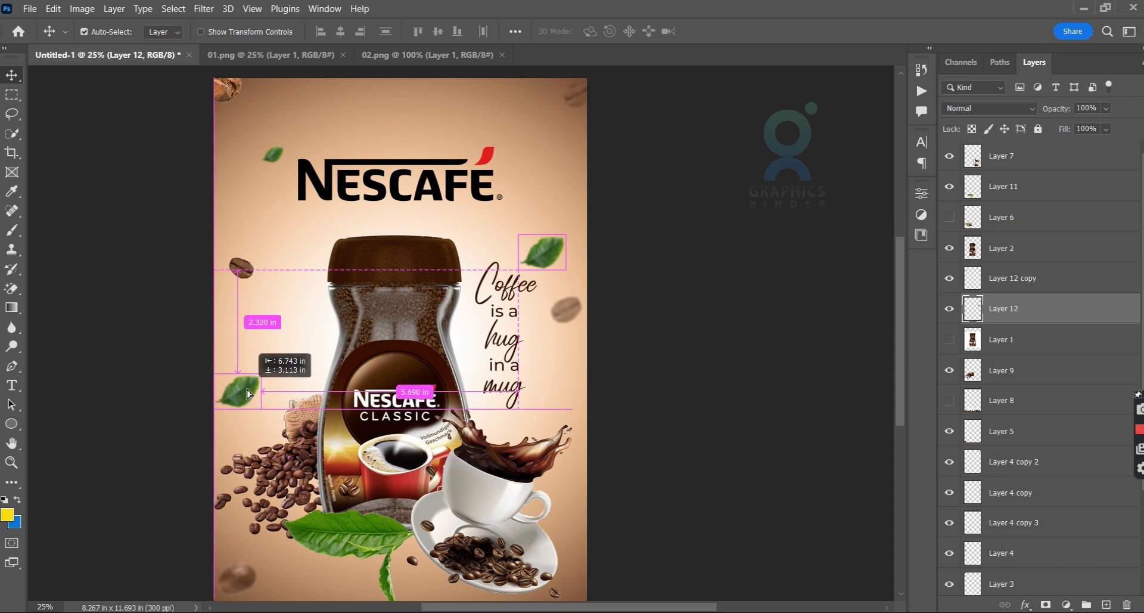
- Flip the original leaf horizontally and reposition leaves along the poster's right edge
left_click(560, 254)
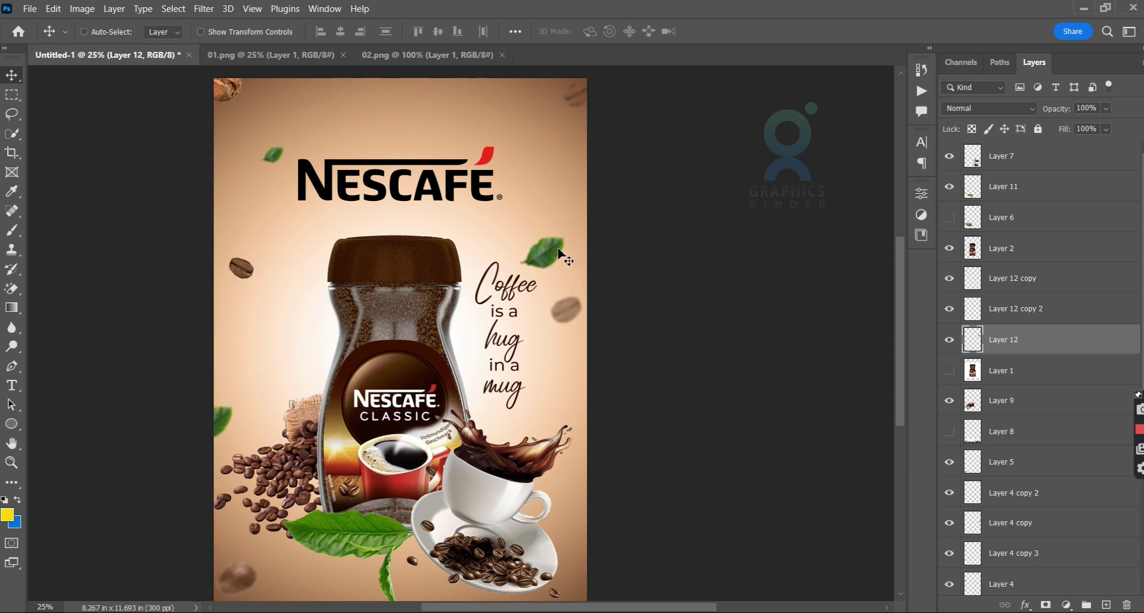
key("ctrl+t")
right_click(552, 248)
left_click(596, 541)
key("Return")
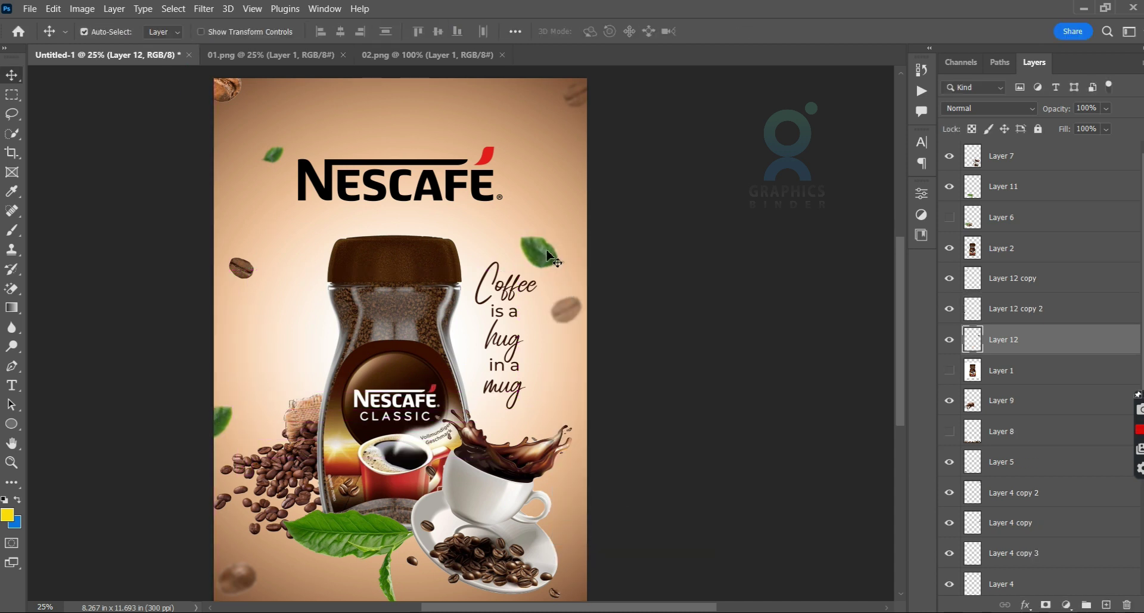
left_click_drag(549, 262, 565, 252)
scroll(691, 301, "up", 2)
mouse_move(563, 289)
left_mouse_down()
mouse_move(585, 401)
mouse_move(586, 386)
left_mouse_up()
left_click_drag(273, 190, 312, 297)
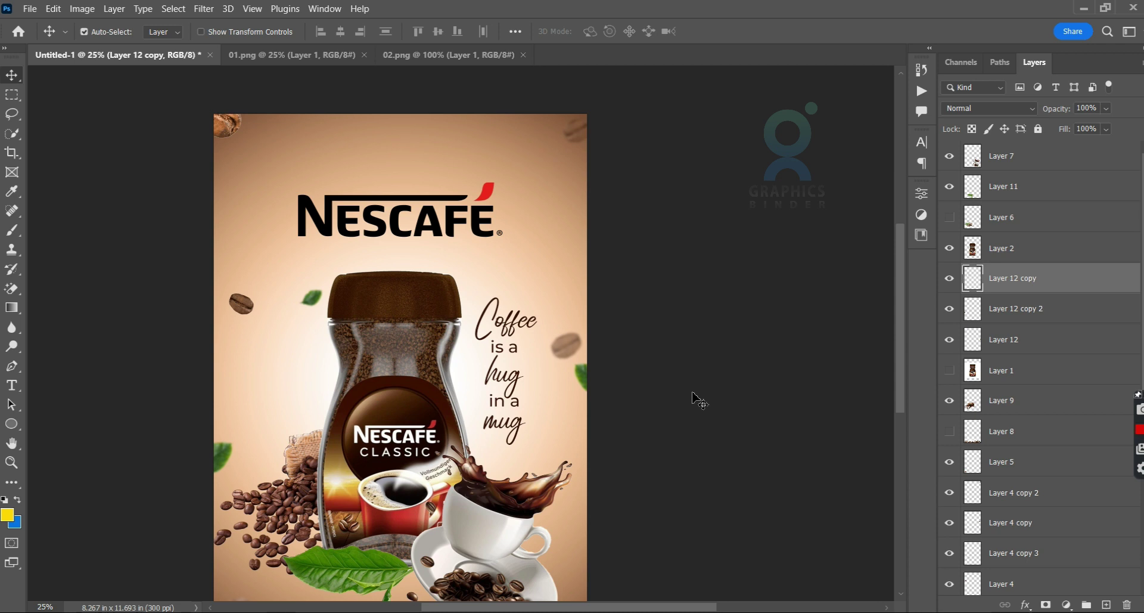
- Nudge the tagline slightly up and left, and move the bean sack up and left
left_click_drag(475, 378, 483, 401)
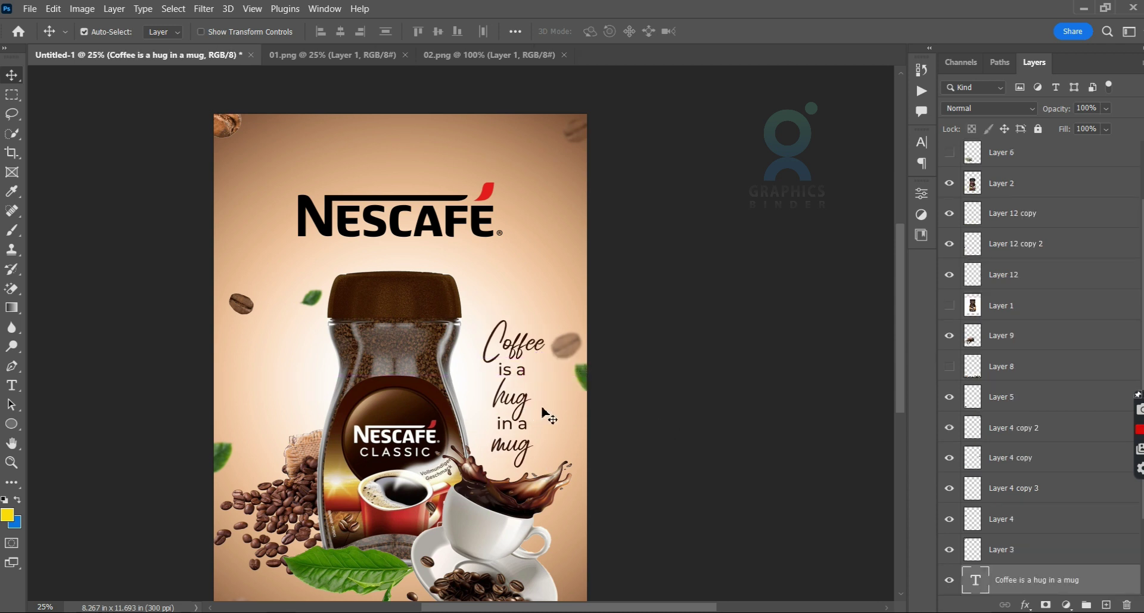
scroll(554, 372, "down", 3)
left_click_drag(519, 325, 515, 307)
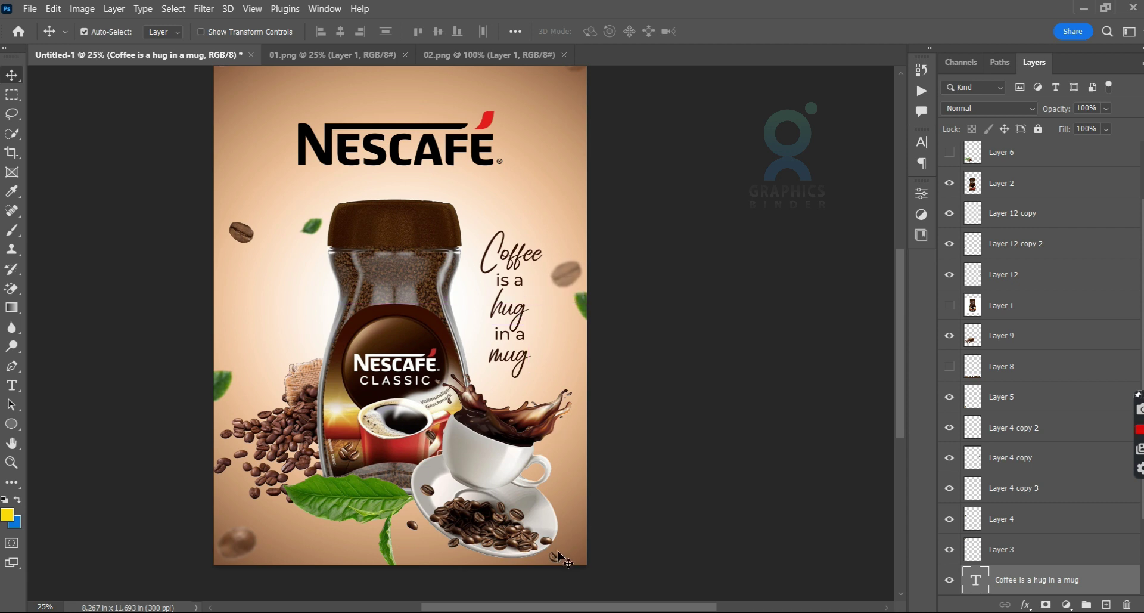
scroll(560, 559, "up", 2)
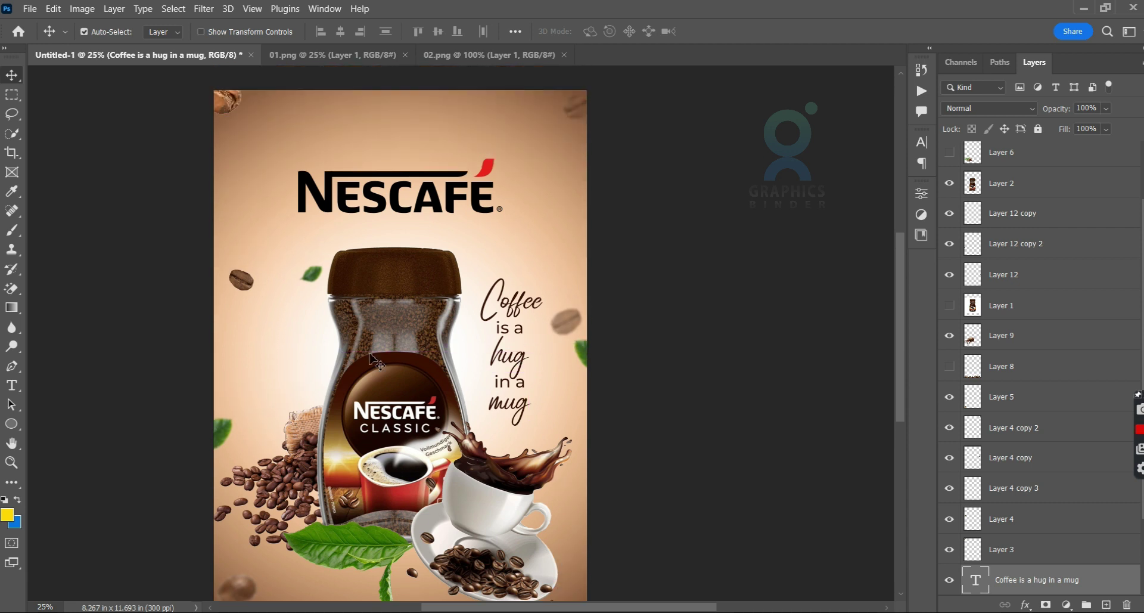
key("ctrl+v")
left_click_drag(334, 442, 291, 448)
- Shift the splashing cup and saucer slightly right and up into their final position
left_click(677, 379)
scroll(670, 391, "up", 1)
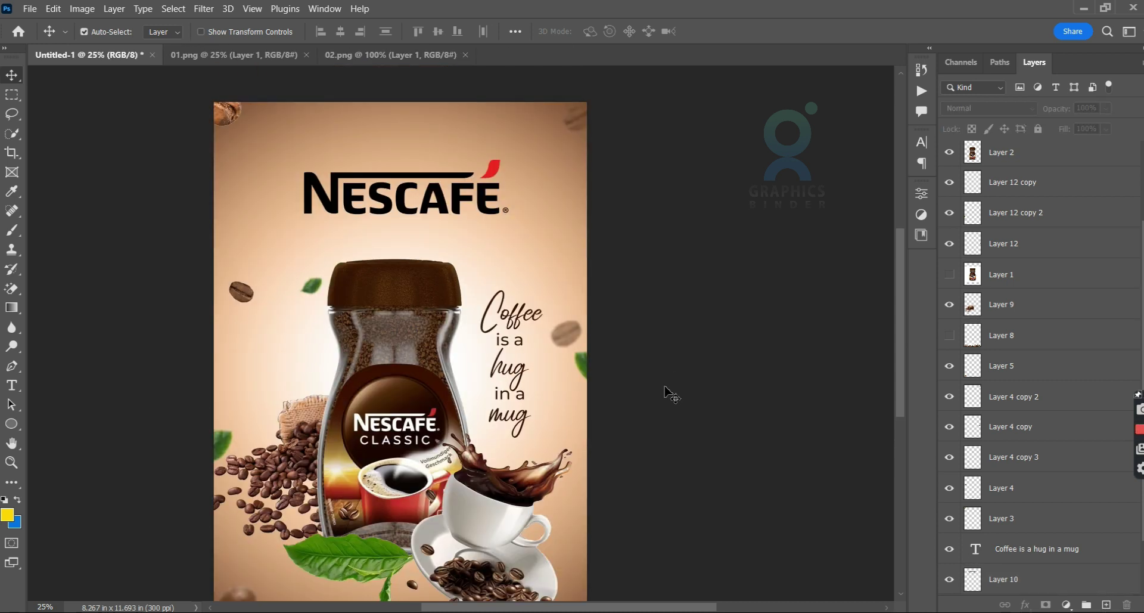
left_click_drag(569, 495, 548, 510)
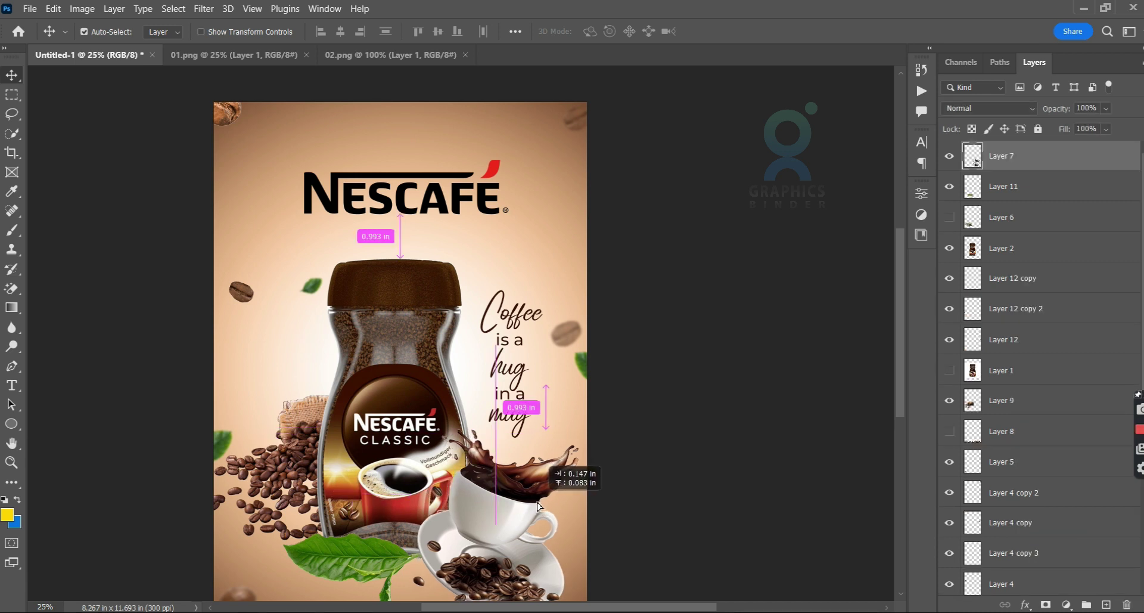
left_click_drag(519, 505, 525, 495)
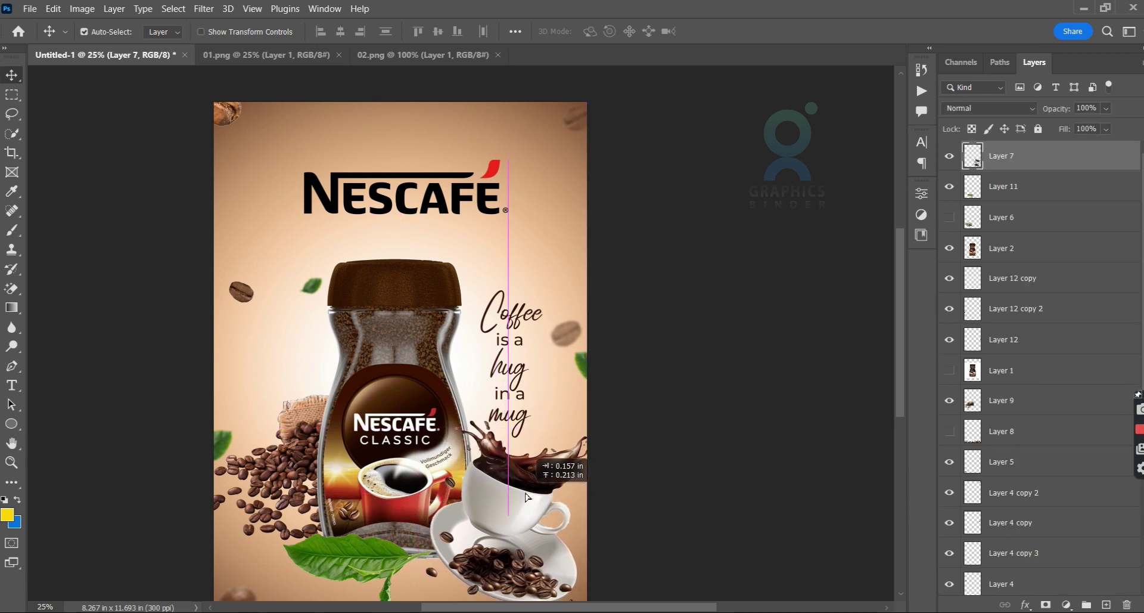
left_click_drag(525, 496, 513, 496)
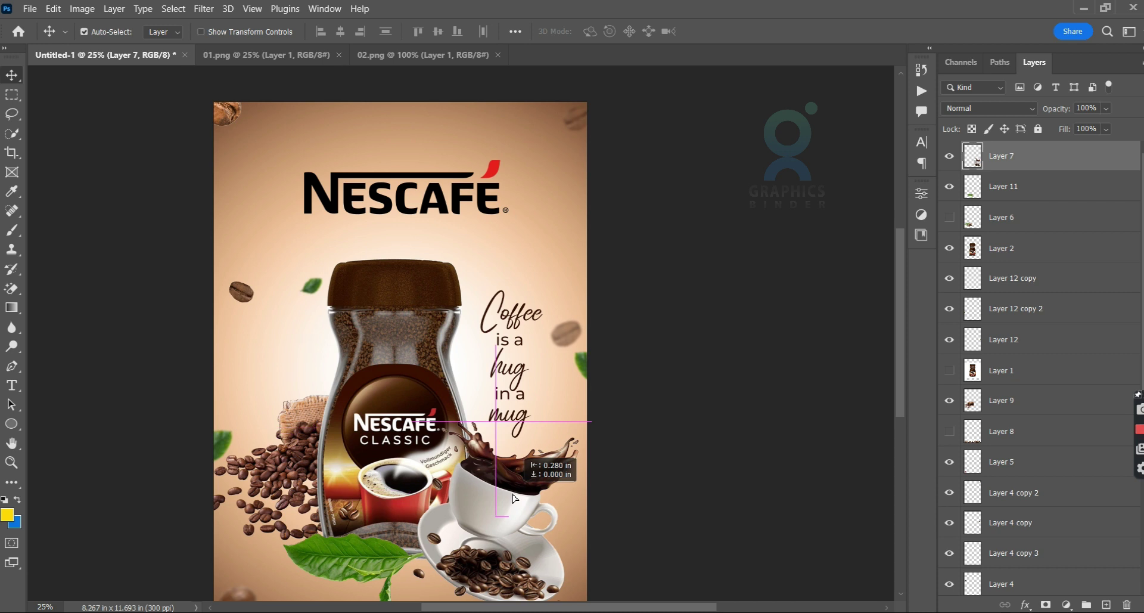
scroll(554, 467, "down", 3)
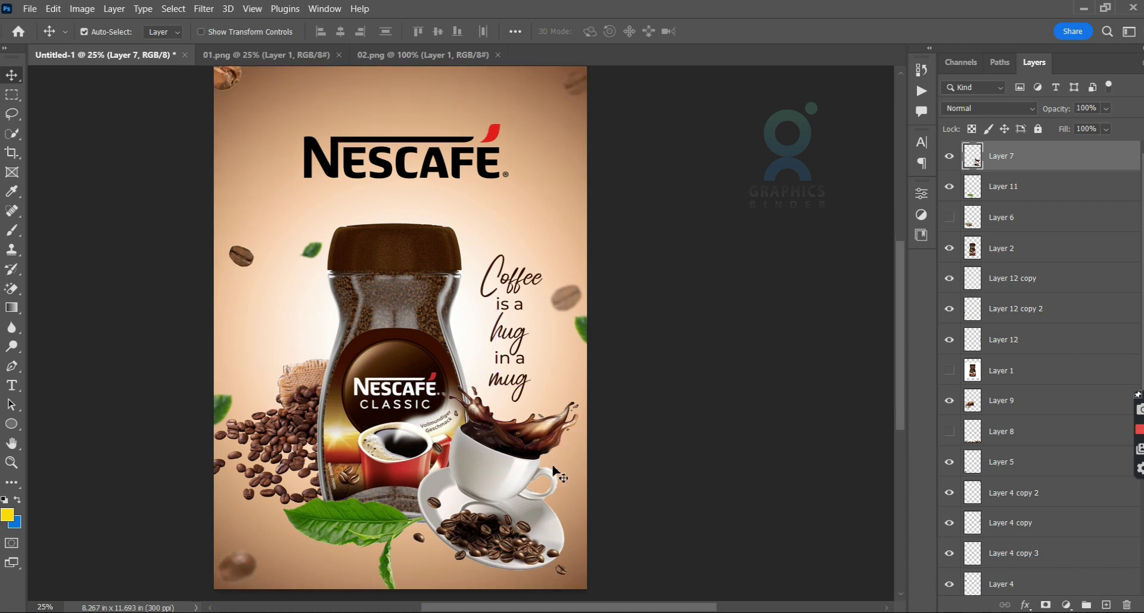